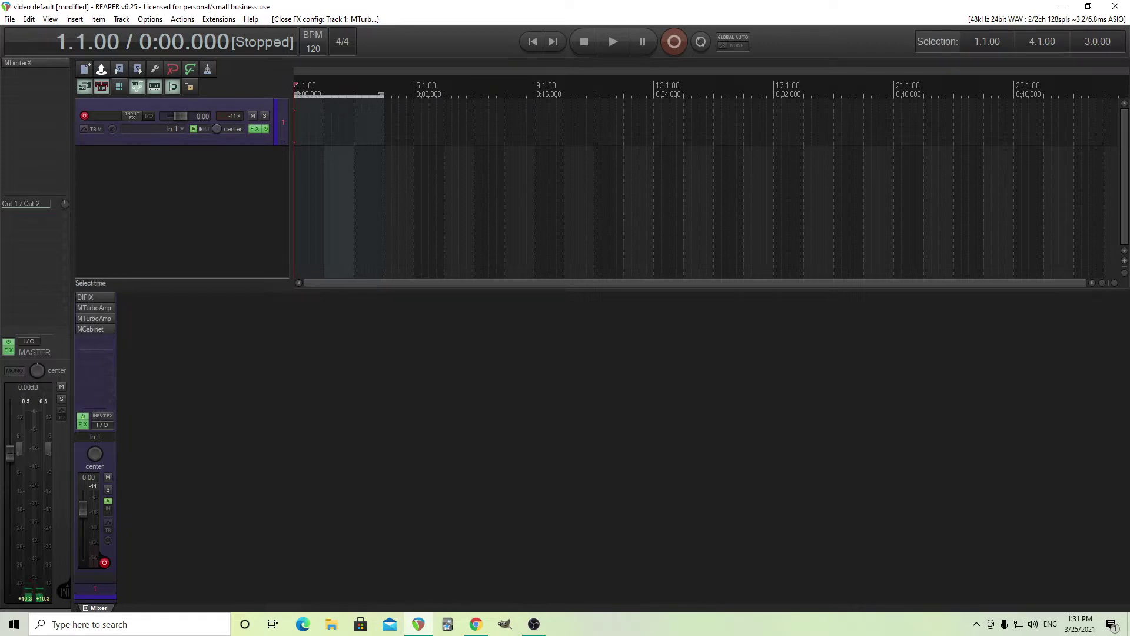
Step: Open the second MTurboAmp instance's window on Track 1, then close it
left_click(100, 317)
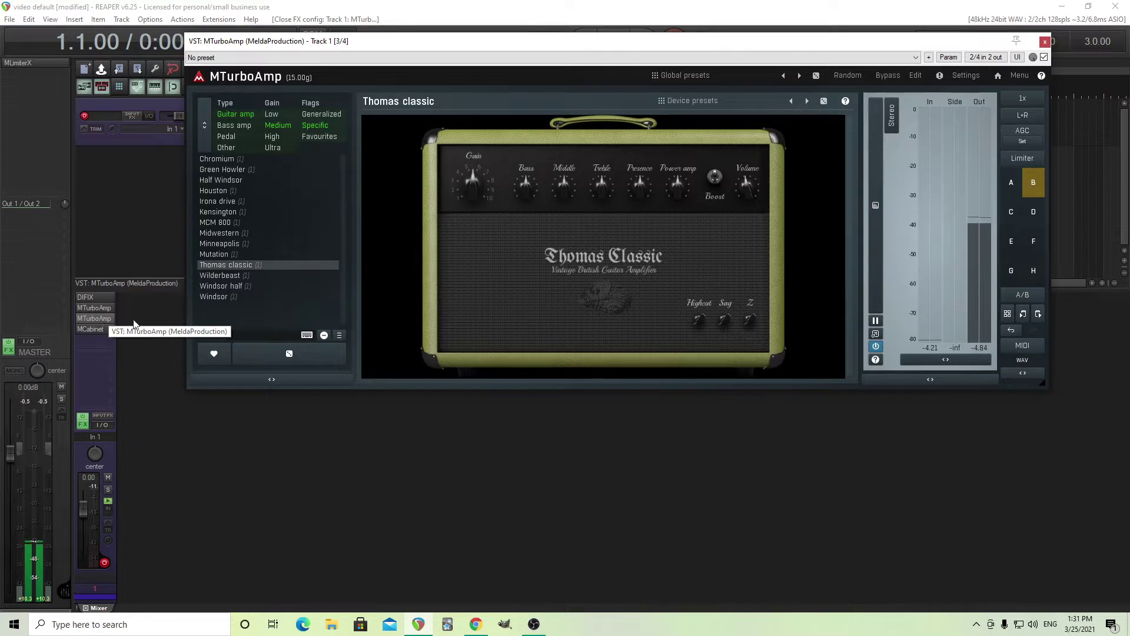
left_click(1046, 42)
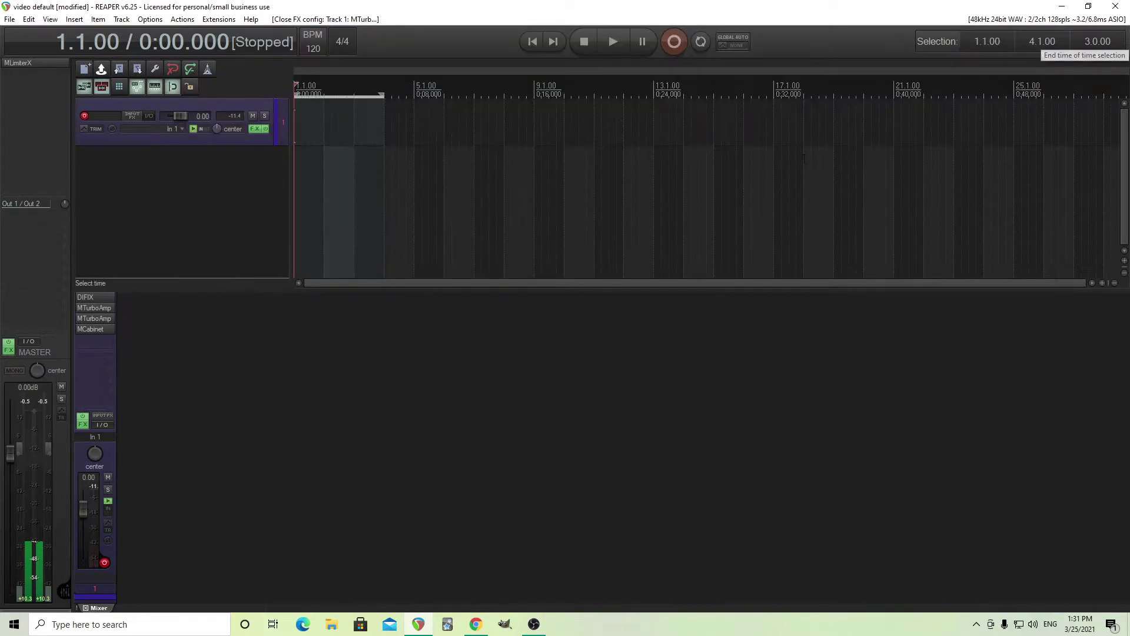
Step: Open the first MTurboAmp's MD-1 Overdrive and toggle it on and off twice, leaving it bypassed
left_click(93, 309)
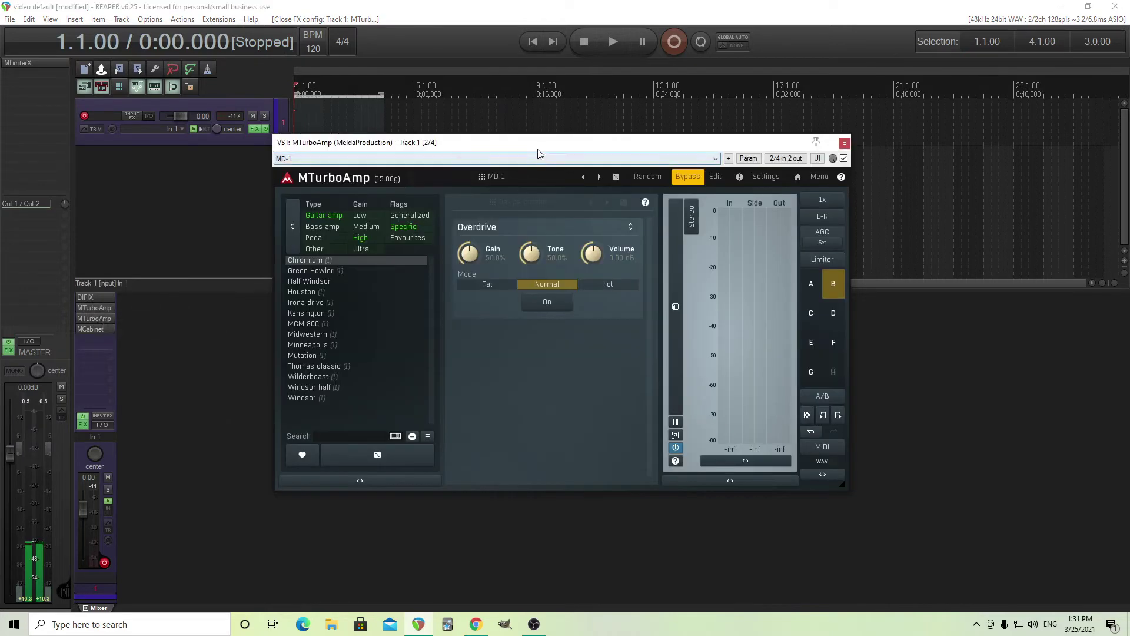
left_click_drag(538, 148, 578, 113)
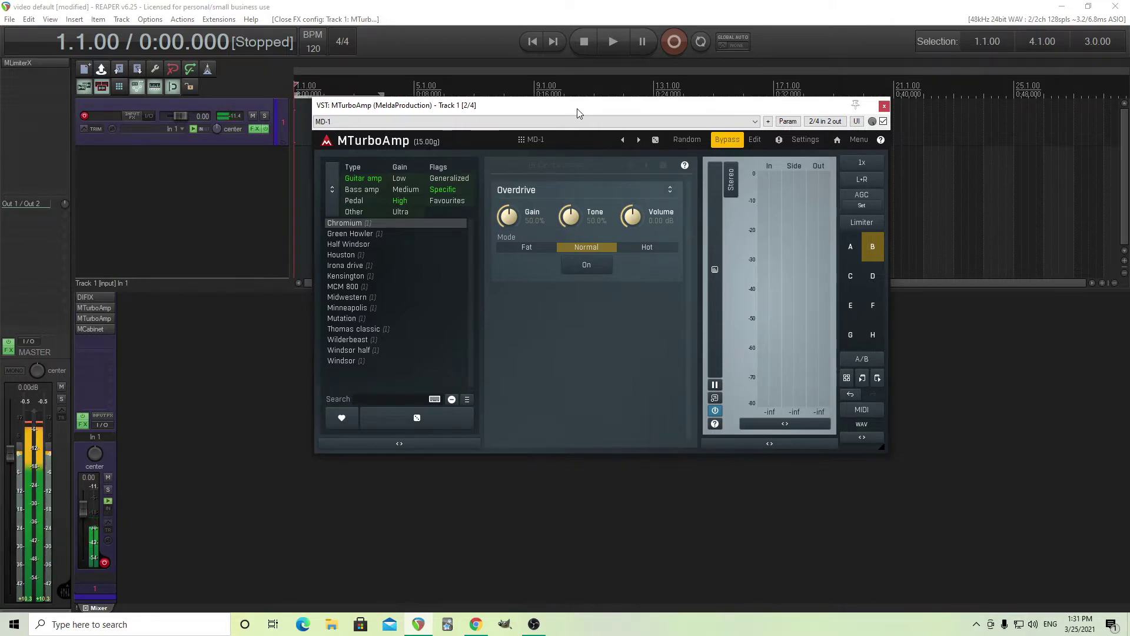
left_click(594, 271)
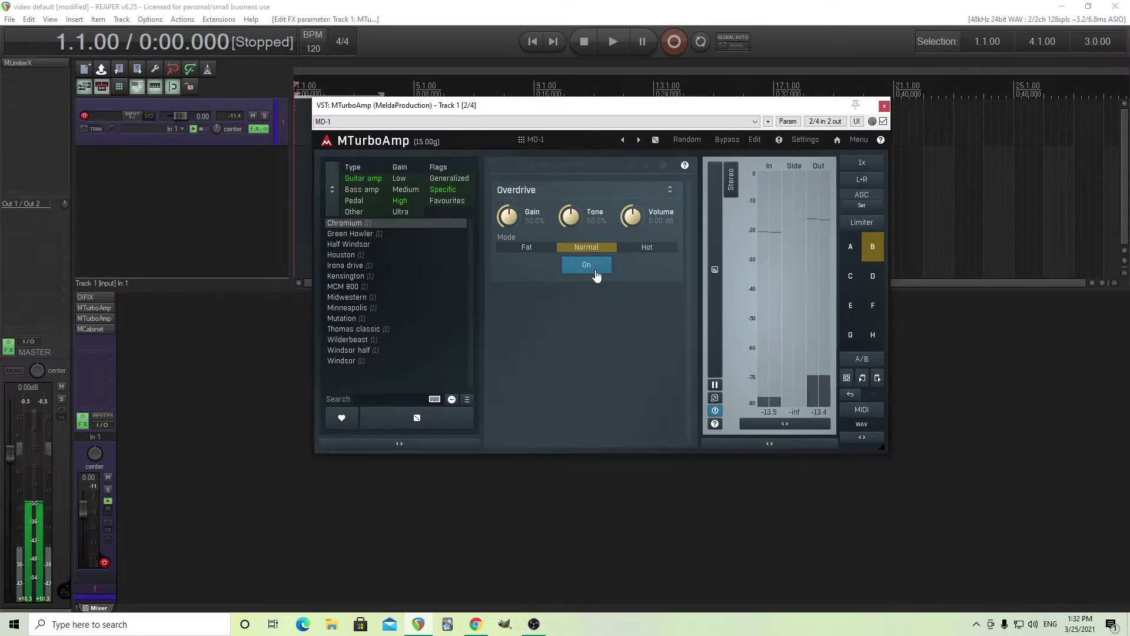
left_click(596, 271)
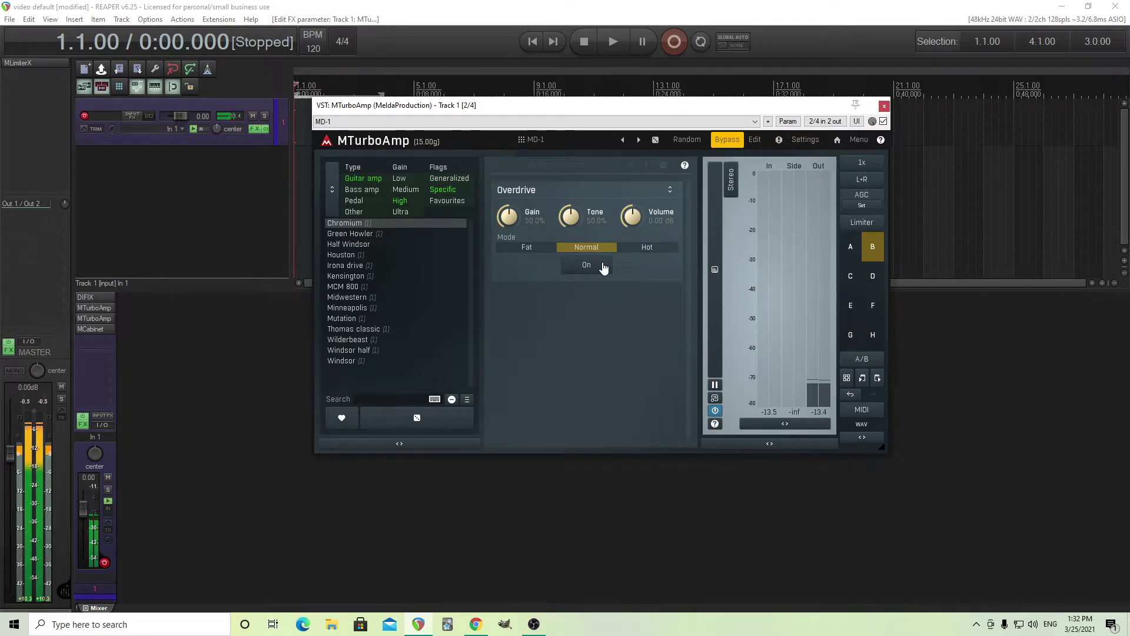
left_click(604, 266)
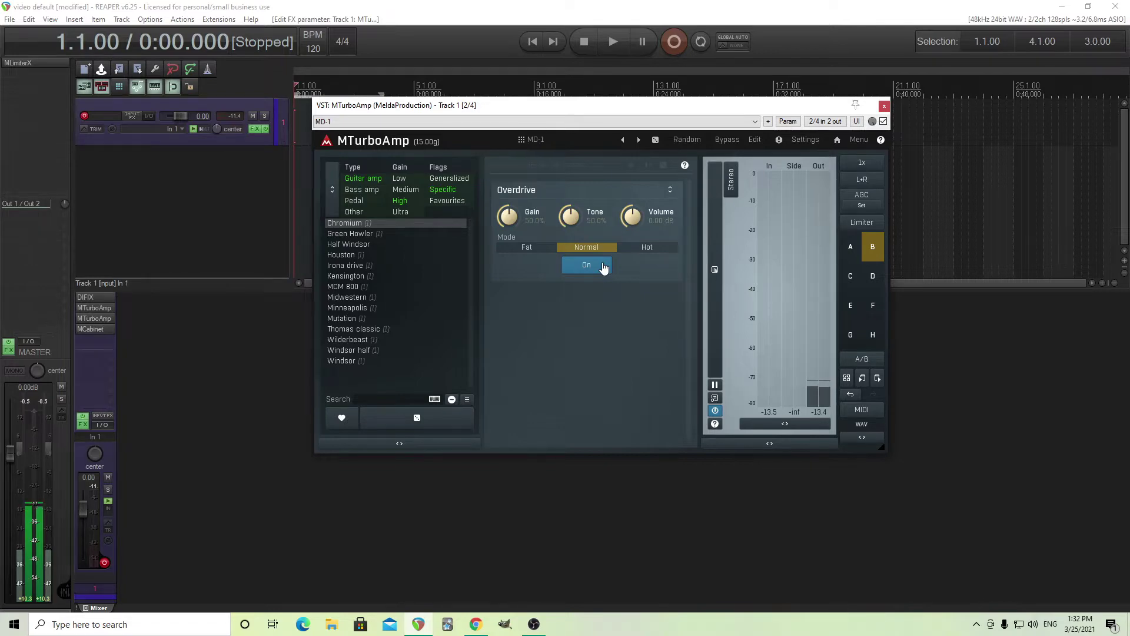
left_click(603, 267)
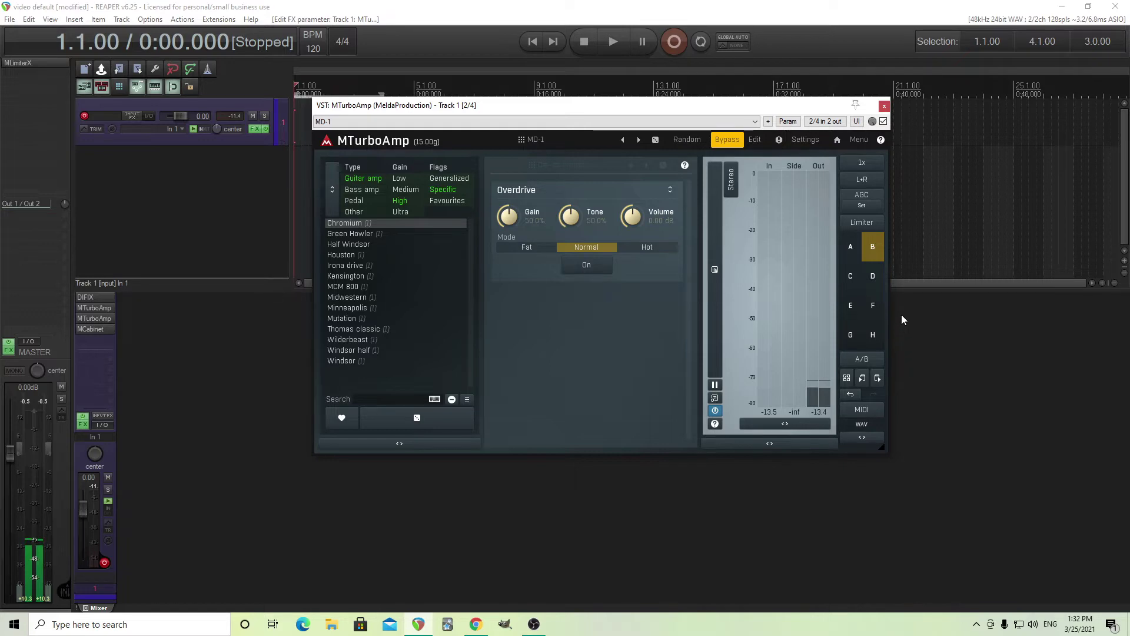
Step: Switch to an empty Default preset slot and show the Input EQ in the full edit view
left_click(852, 249)
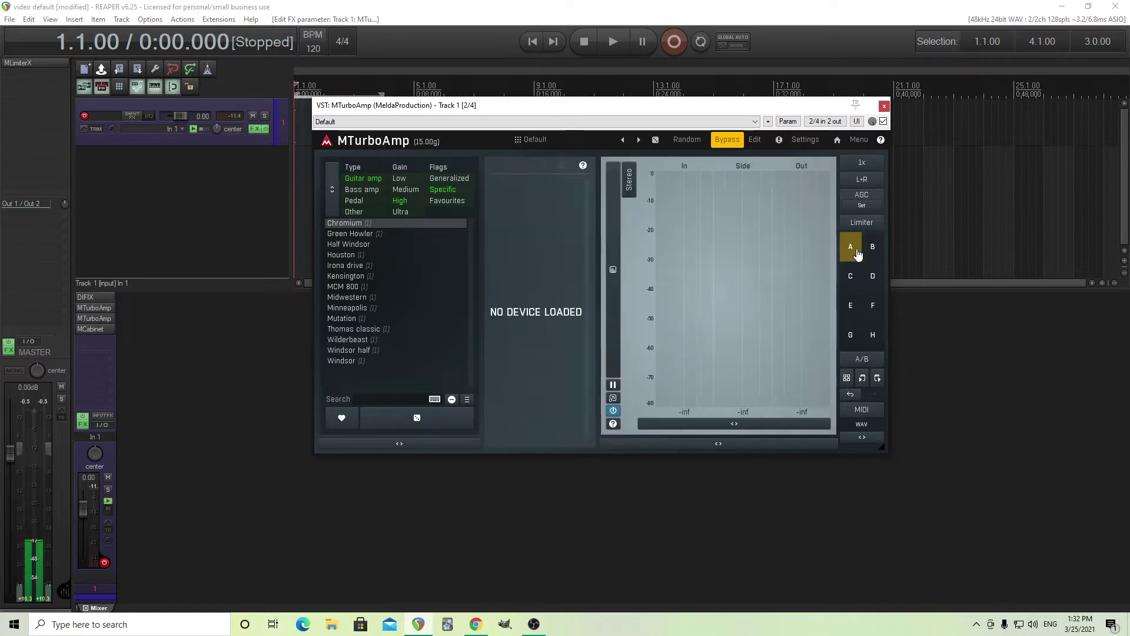
left_click(755, 141)
left_click_drag(543, 113, 500, 106)
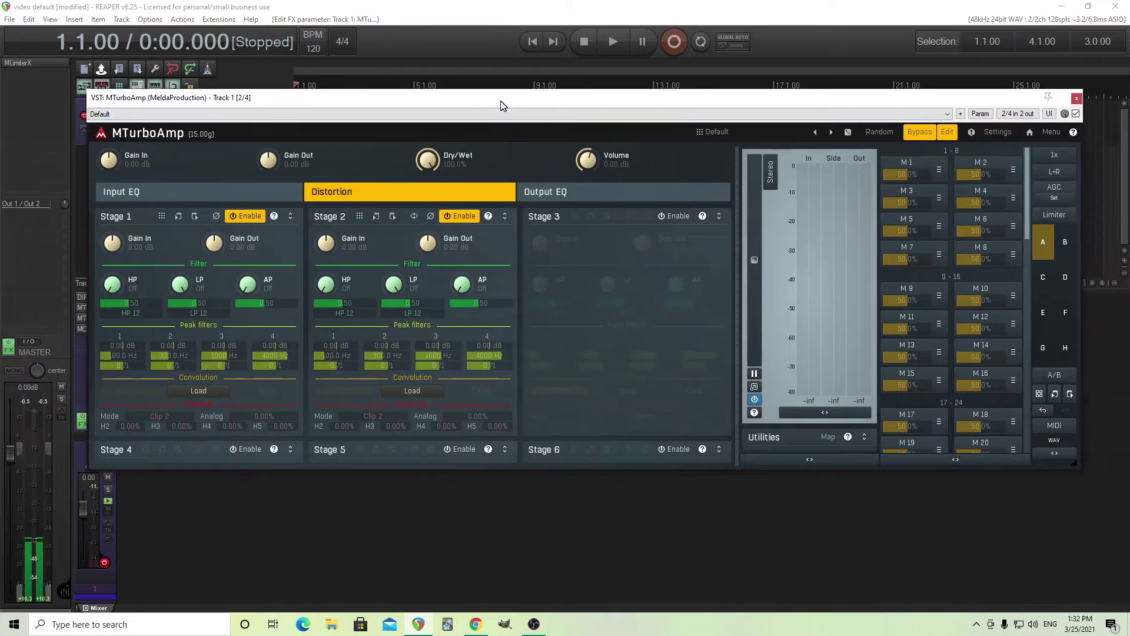
left_click(137, 195)
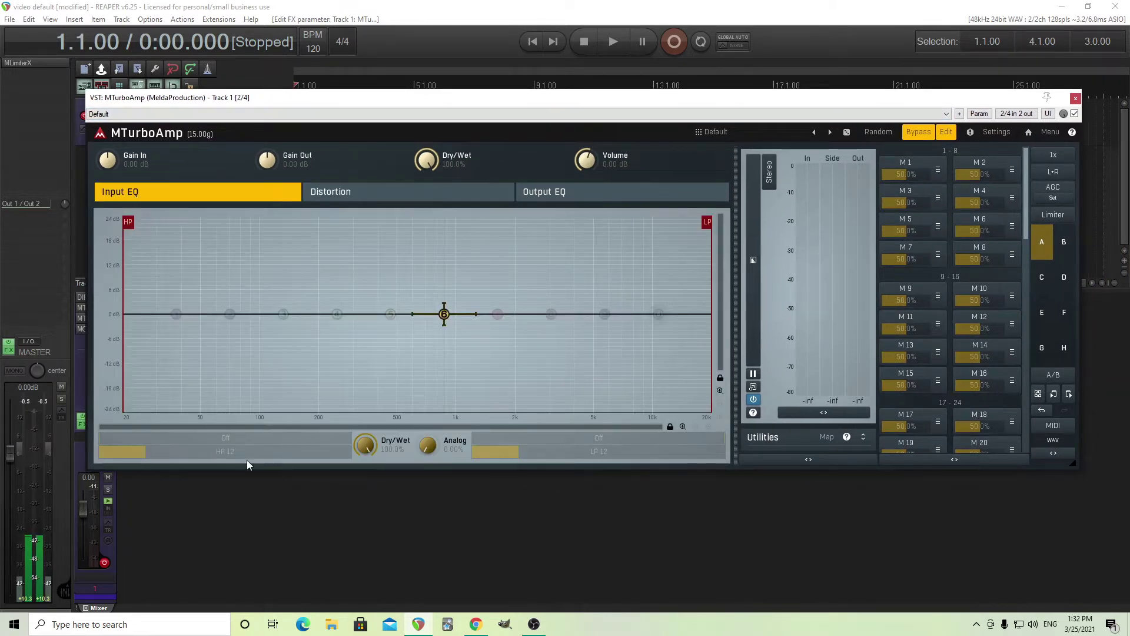
Step: Set the input high-pass to a 24 slope at about 40 Hz and the low-pass near 9 kHz
left_click_drag(241, 451, 259, 451)
left_click_drag(128, 223, 184, 223)
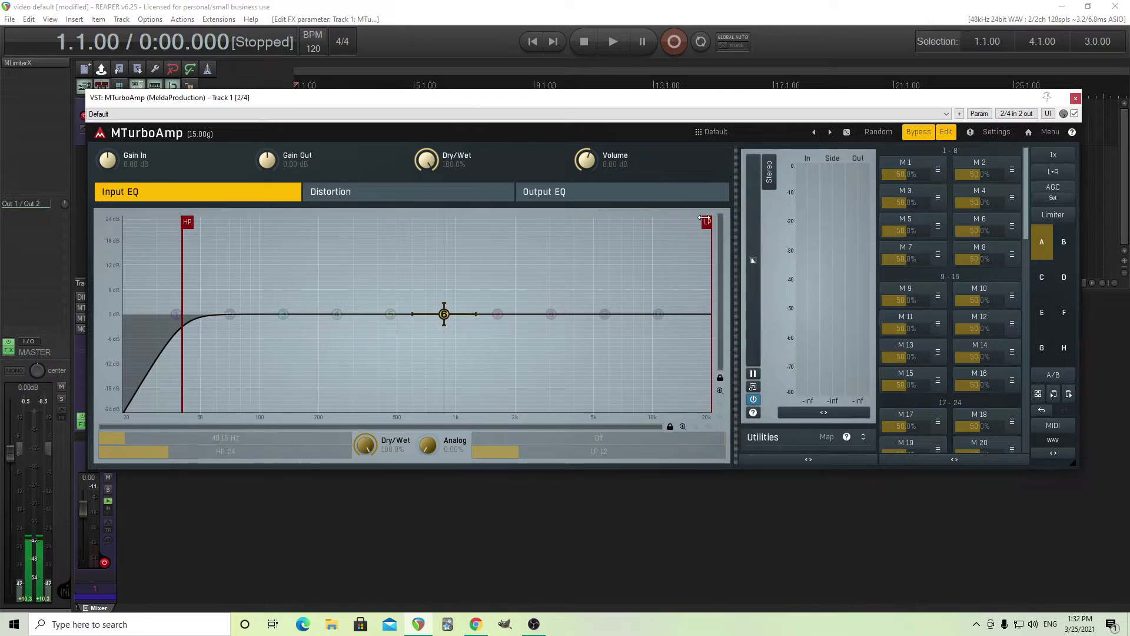
left_click_drag(704, 221, 626, 211)
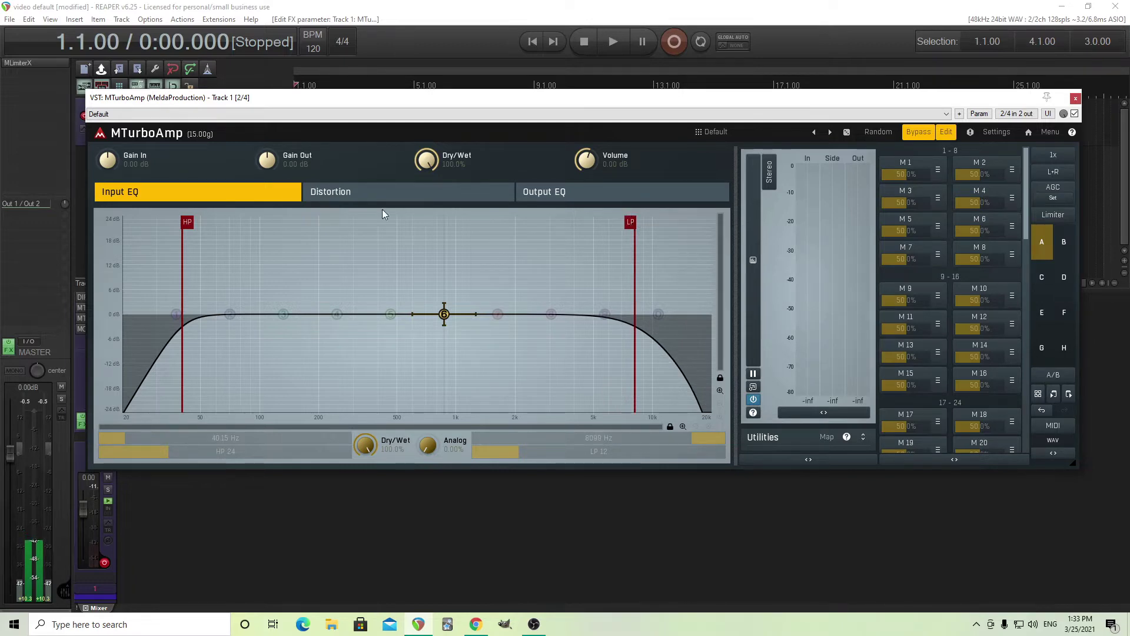
left_click(340, 192)
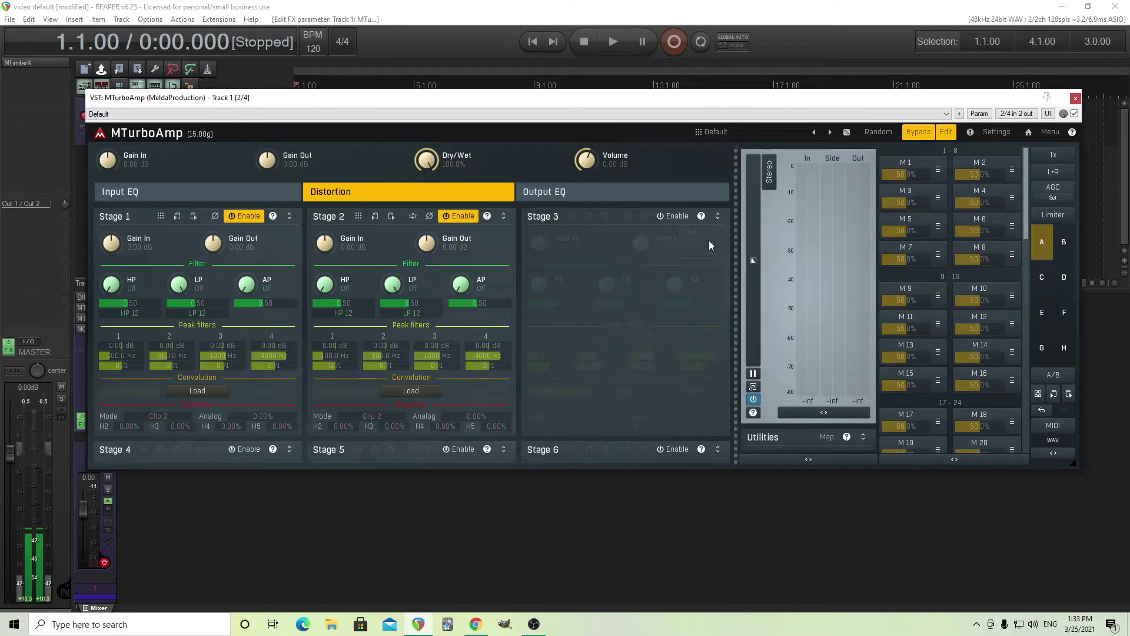
Step: Link multiparameter 1 to input Gain In via Learn, and reset Gain In to 0 dB
left_click(938, 170)
left_click(935, 231)
left_click_drag(114, 159, 113, 157)
double_click(109, 159)
Step: Take MTurboAmp out of bypass and disarm Track 1 for recording
left_click(919, 133)
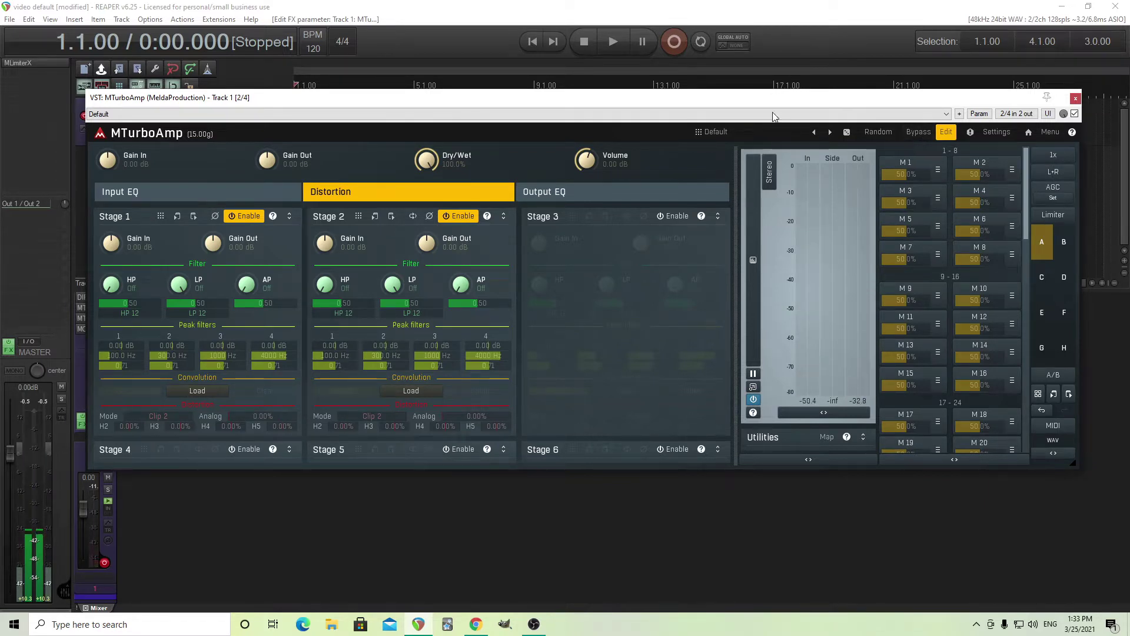
left_click_drag(743, 106, 779, 106)
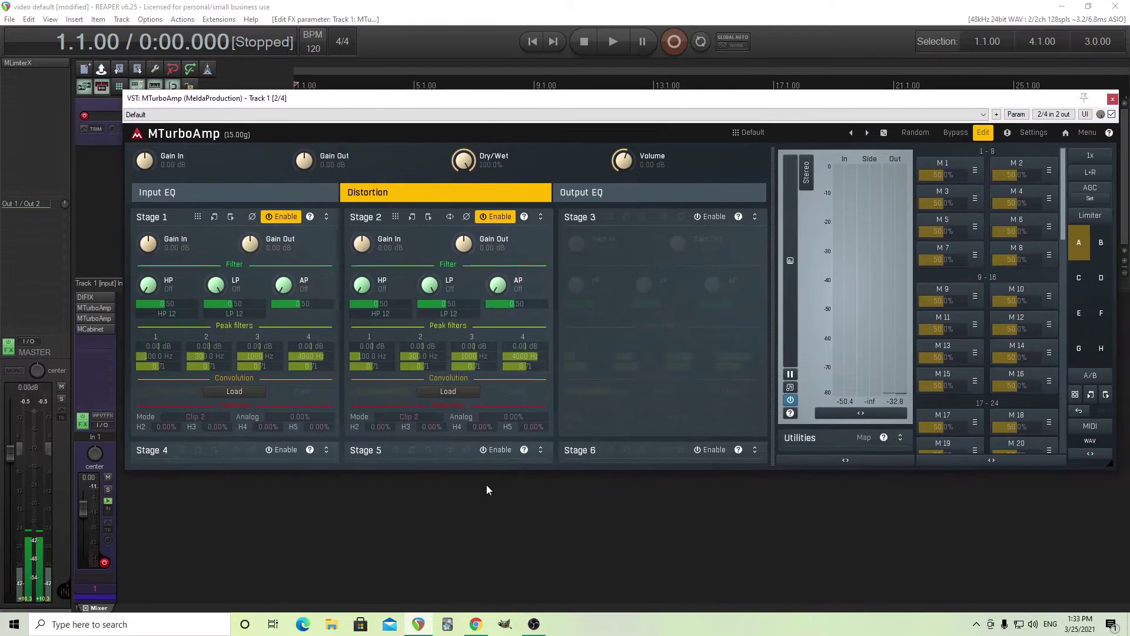
left_click(103, 563)
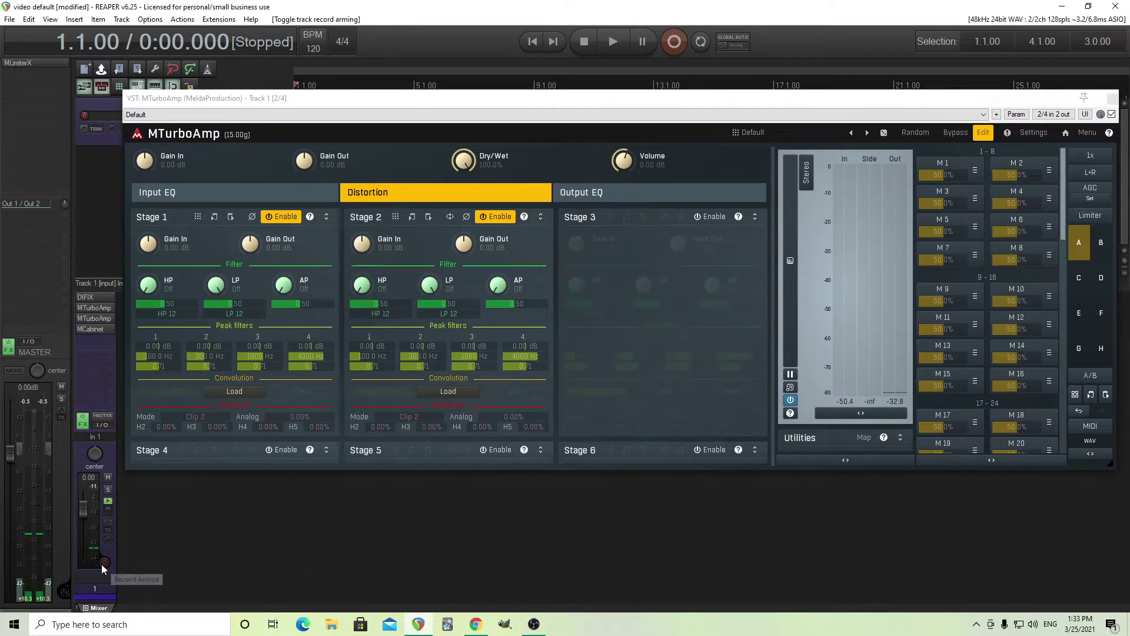
Step: Give multiparameter 1 a +25 dB maximum and the name Gain, then set Gain In to +12.50 dB
left_click(950, 165)
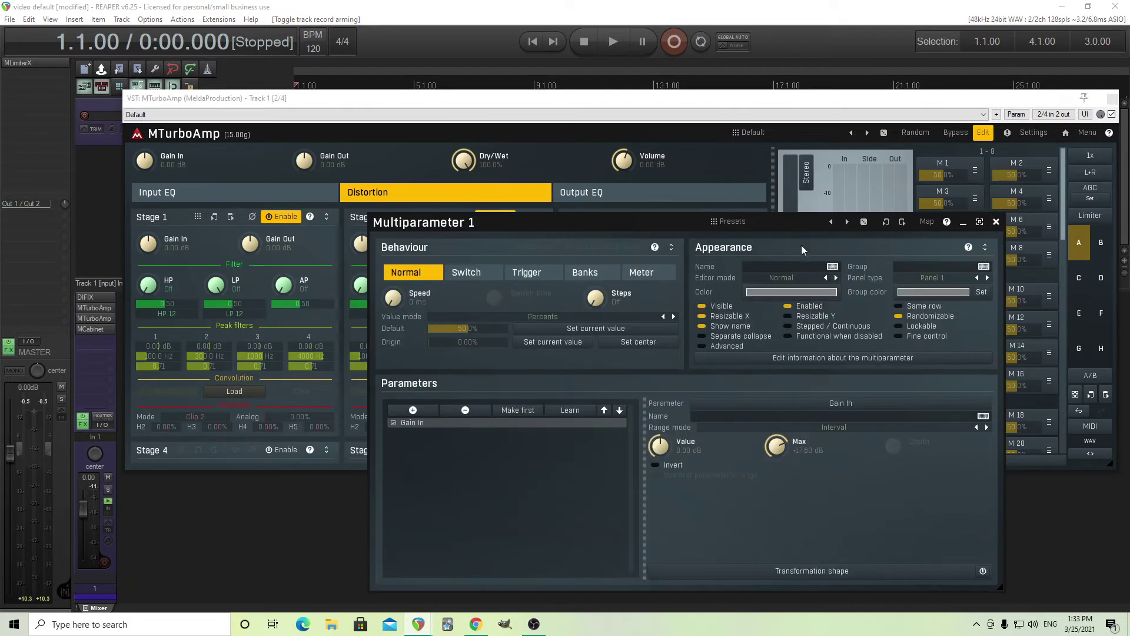
double_click(774, 446)
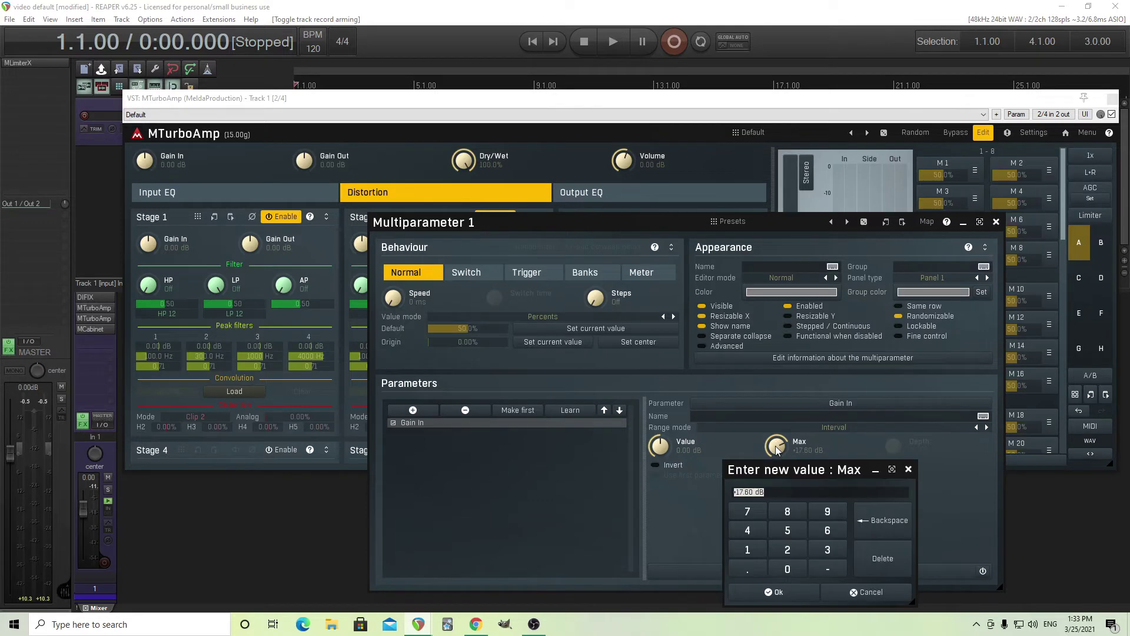
left_click(786, 550)
left_click(795, 596)
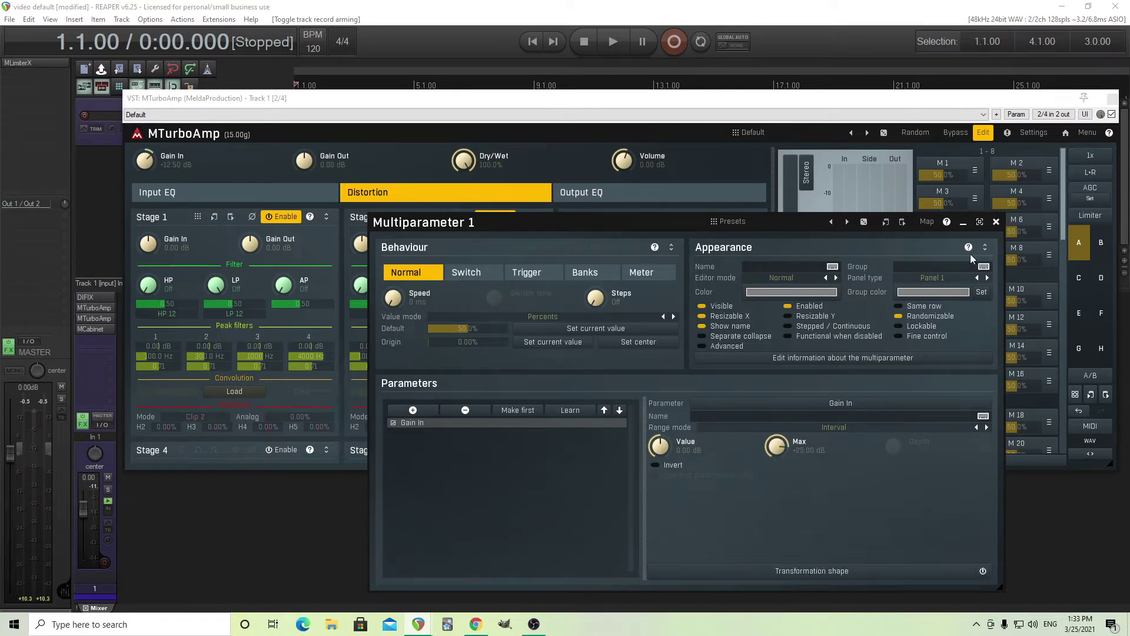
left_click(777, 265)
type("Gain")
left_click(996, 222)
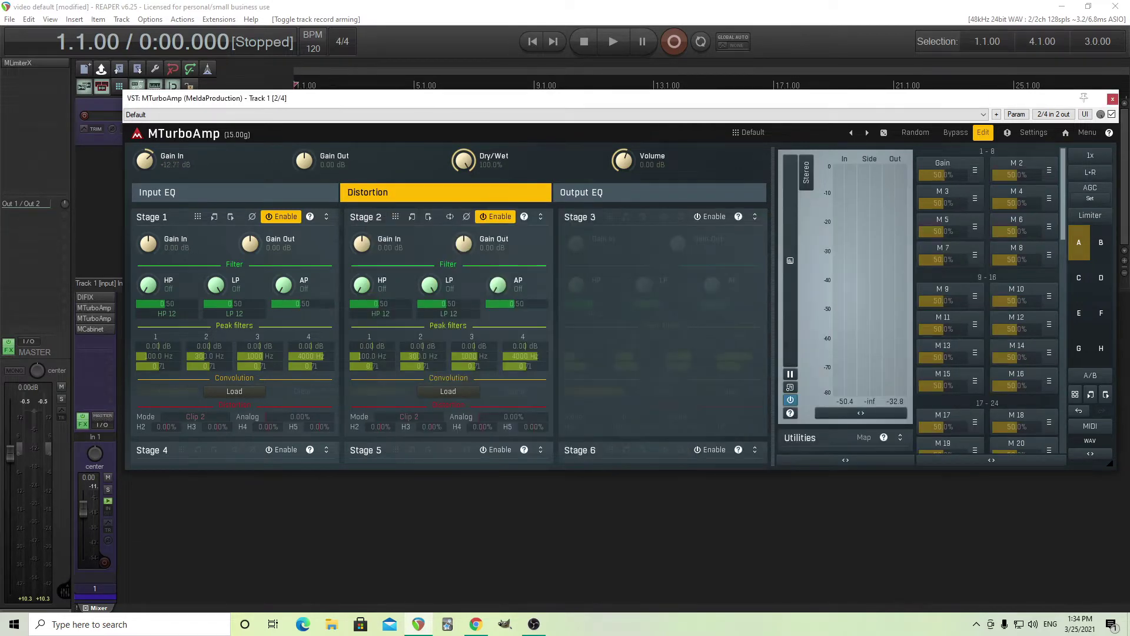
left_click_drag(954, 175, 954, 174)
Step: Link multiparameter 3 to Gain Out, name it Volume, and keep it on the same row
left_click(972, 205)
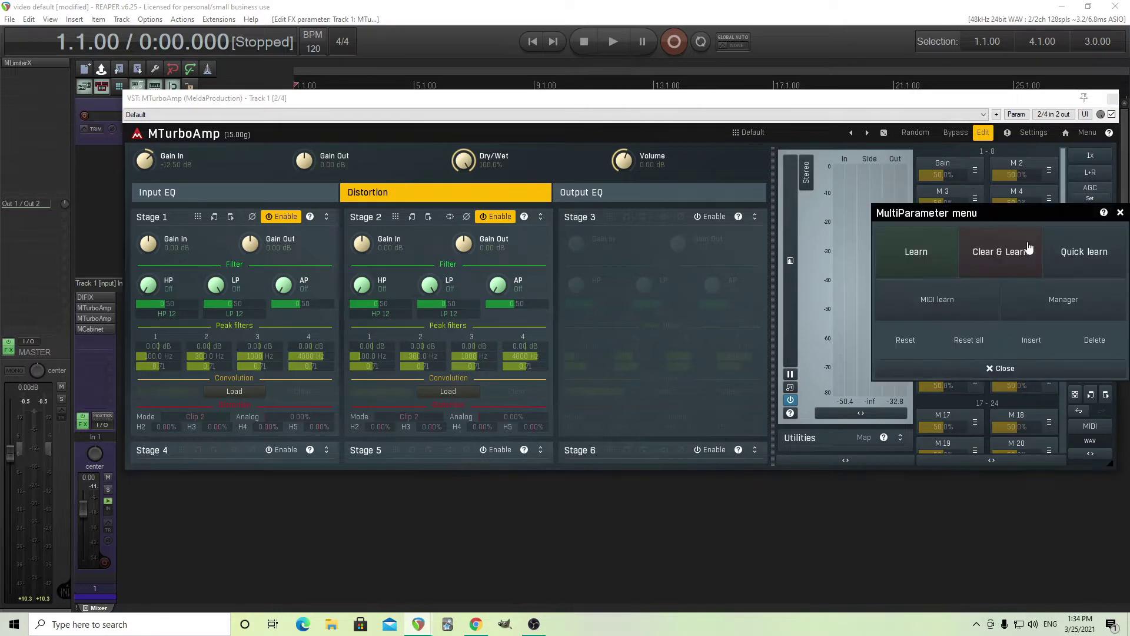
left_click(895, 263)
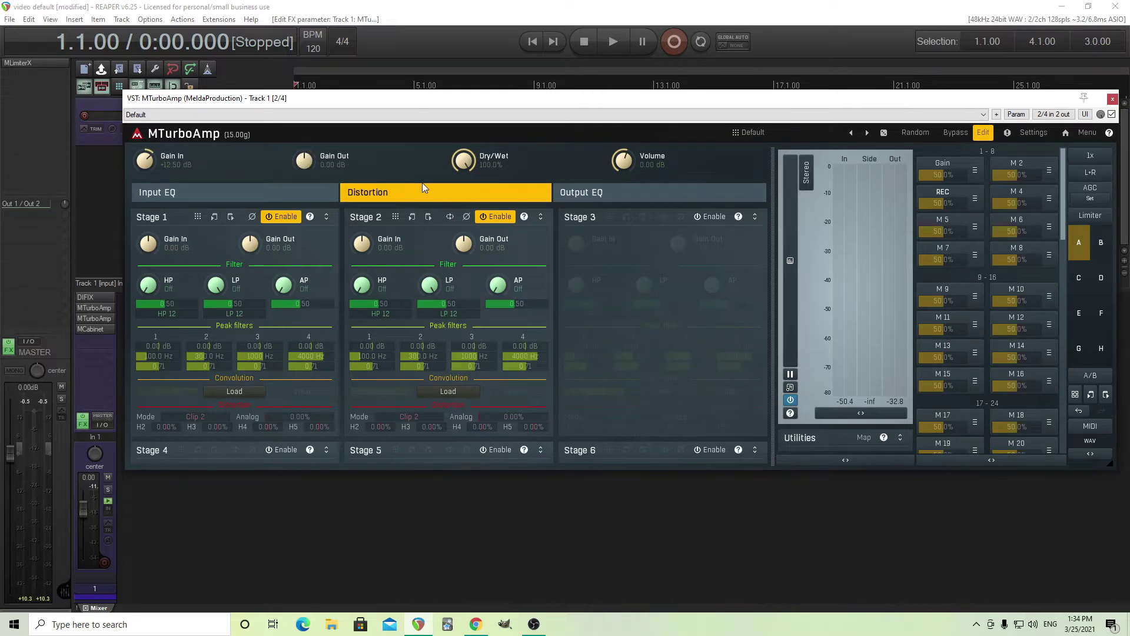
left_click(940, 204)
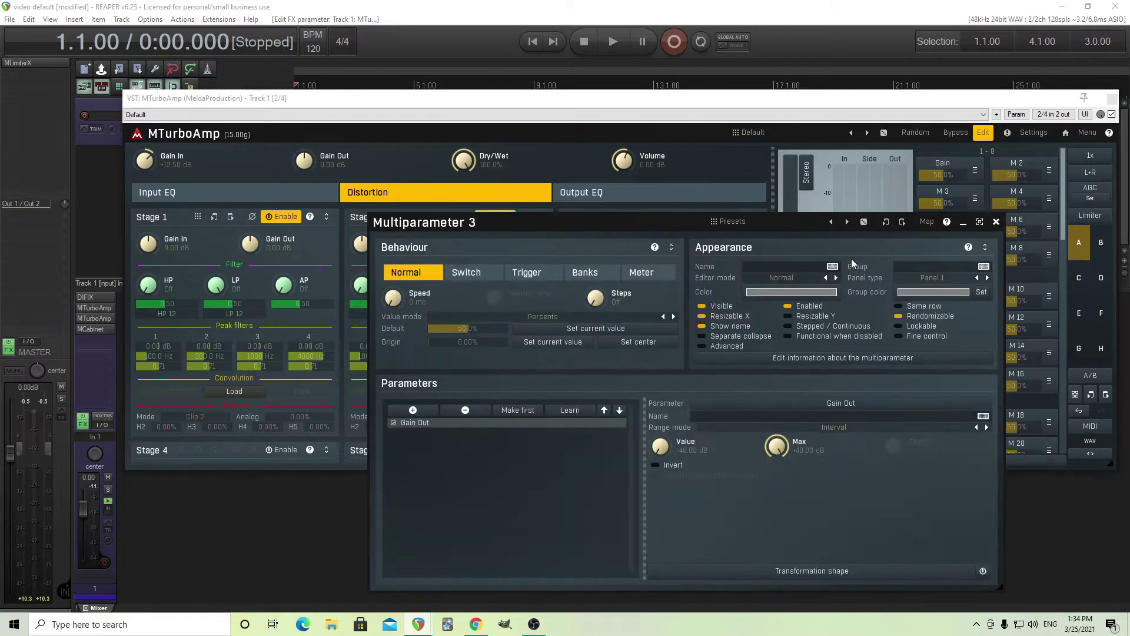
left_click(996, 221)
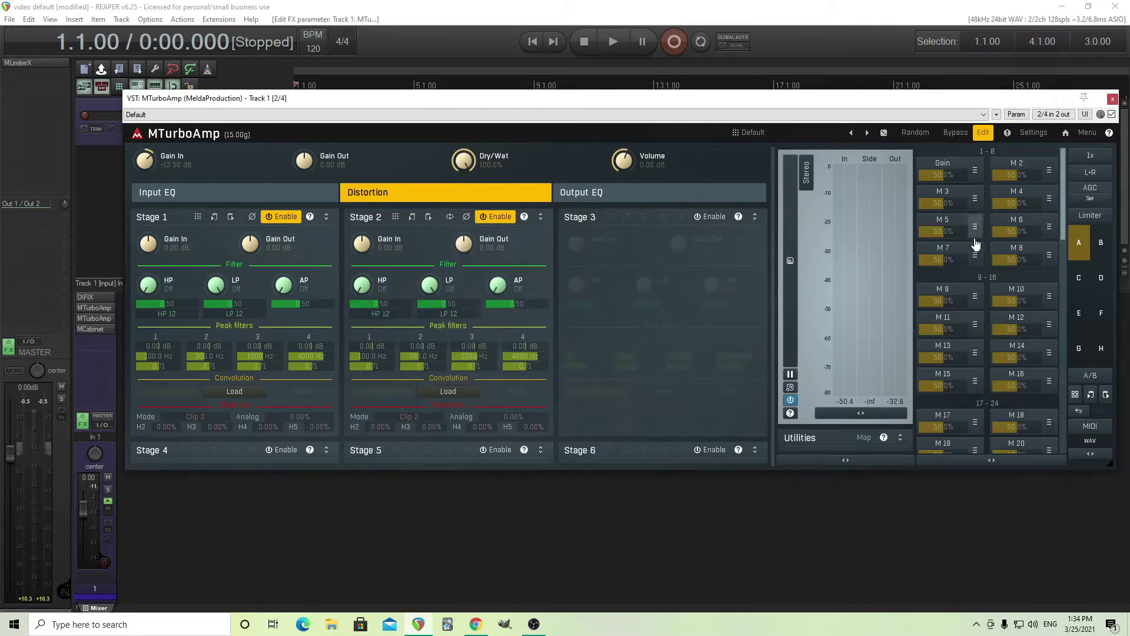
left_click(944, 199)
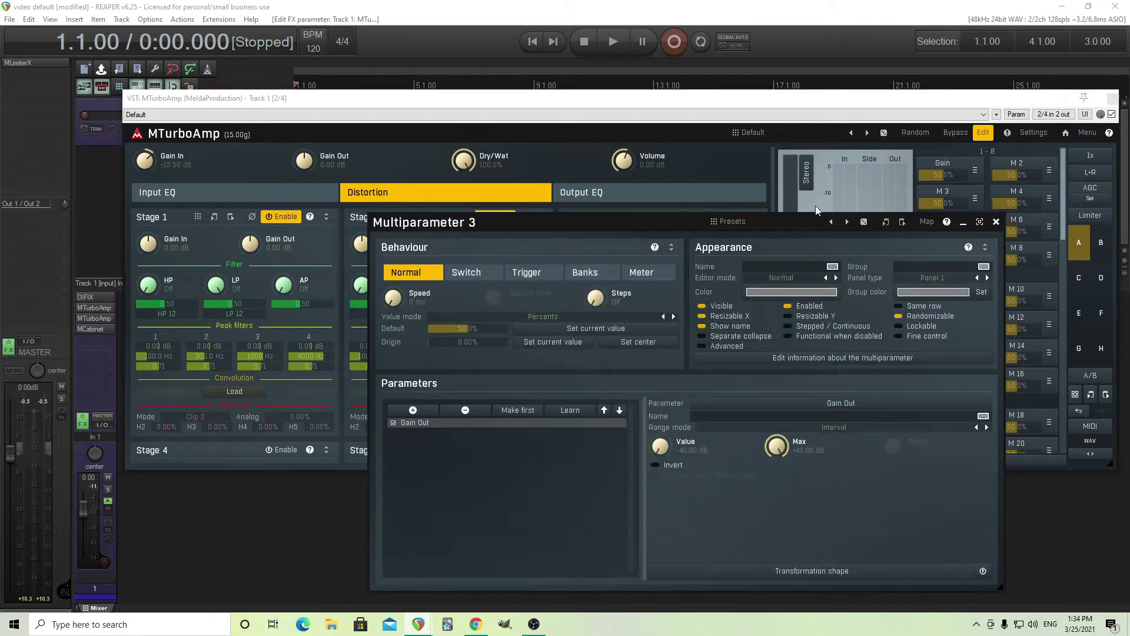
type("Volume")
left_click(920, 266)
left_click(906, 306)
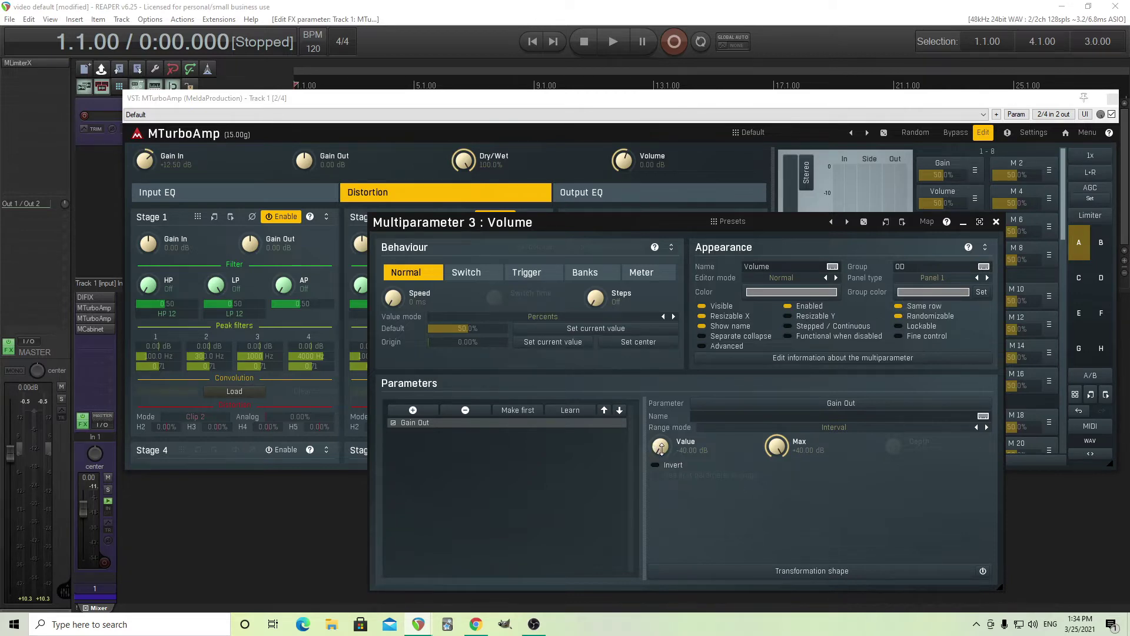
Step: Set the Volume macro's Gain Out start value to -20 dB, then correct it to -30 dB
double_click(661, 448)
left_click(723, 577)
left_click(681, 555)
left_click(676, 567)
left_click(696, 593)
double_click(661, 446)
left_click(715, 568)
left_click(714, 553)
left_click(662, 572)
left_click(683, 592)
Step: Set the Volume macro's Gain Out maximum to +30 dB
double_click(777, 447)
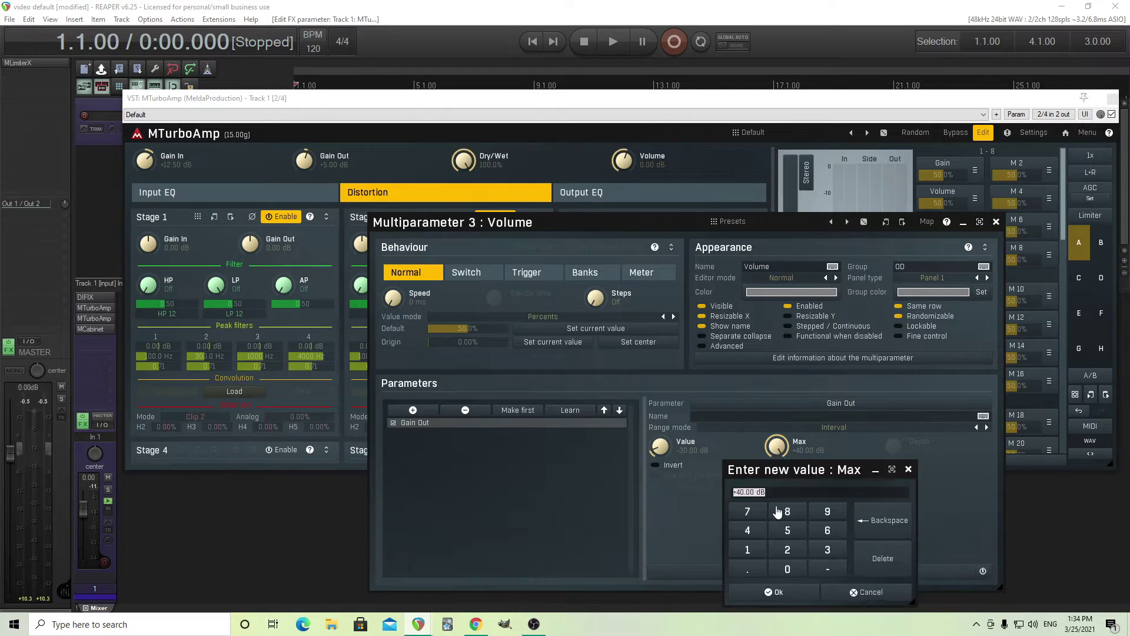
left_click(826, 549)
left_click(787, 569)
left_click(775, 591)
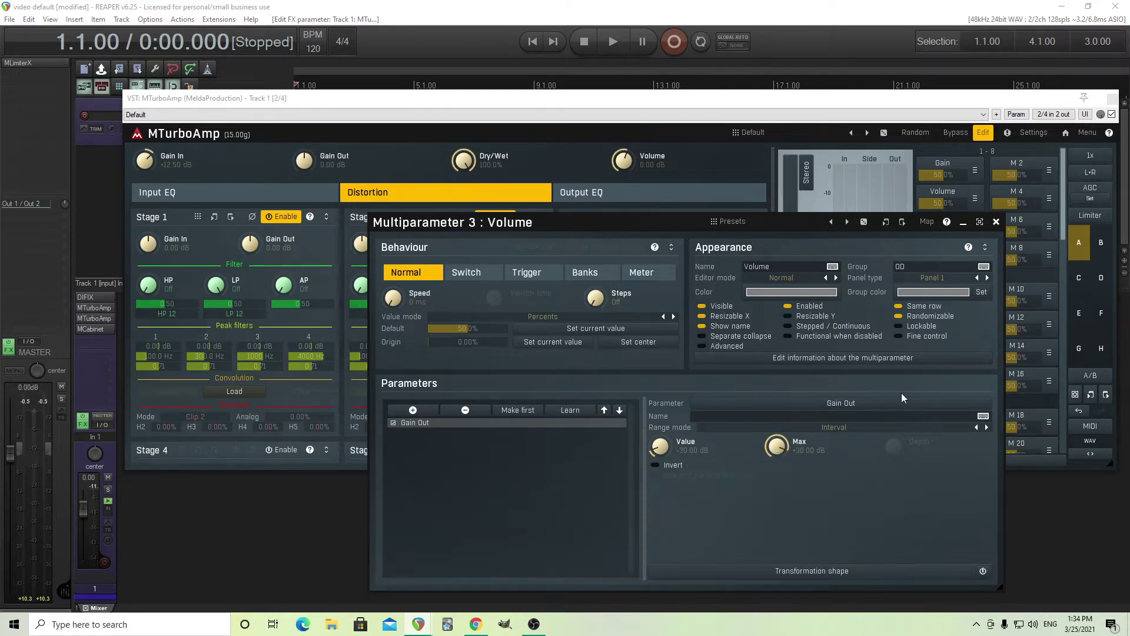
left_click(996, 221)
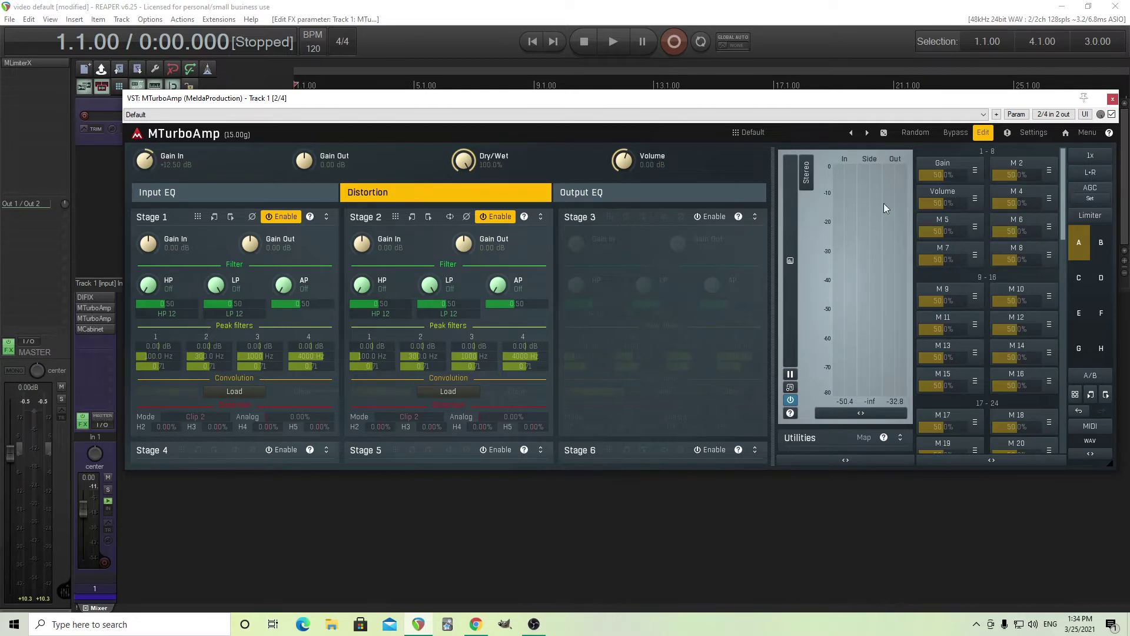
Step: Raise the output EQ high-pass to about 74 Hz and lower the low-pass to about 6.8 kHz
left_click(640, 193)
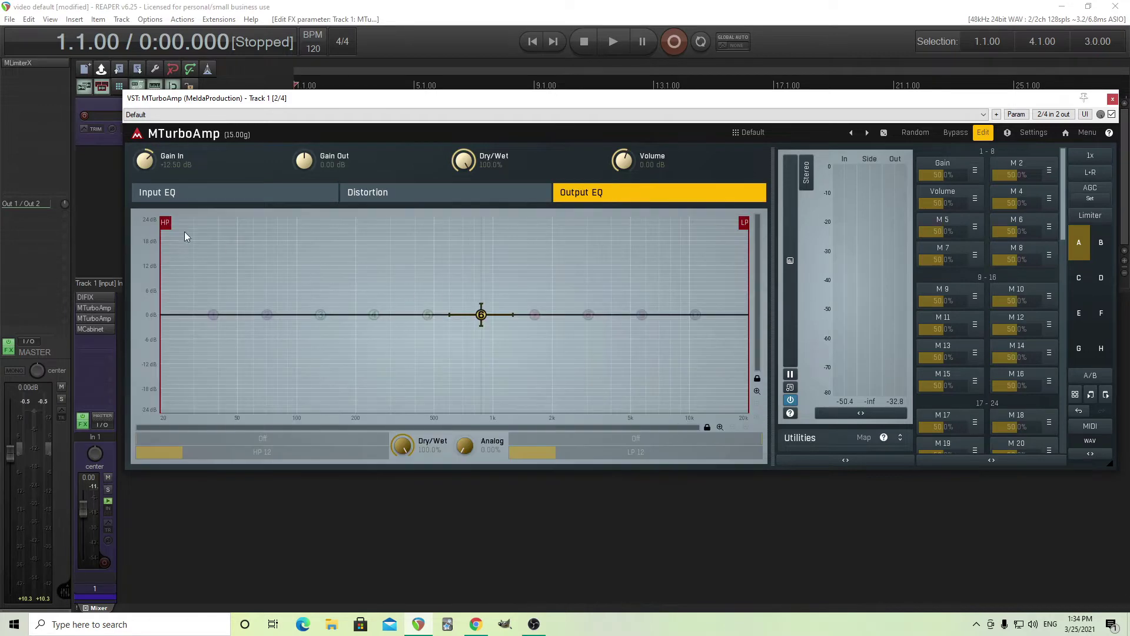
left_click_drag(166, 223, 188, 222)
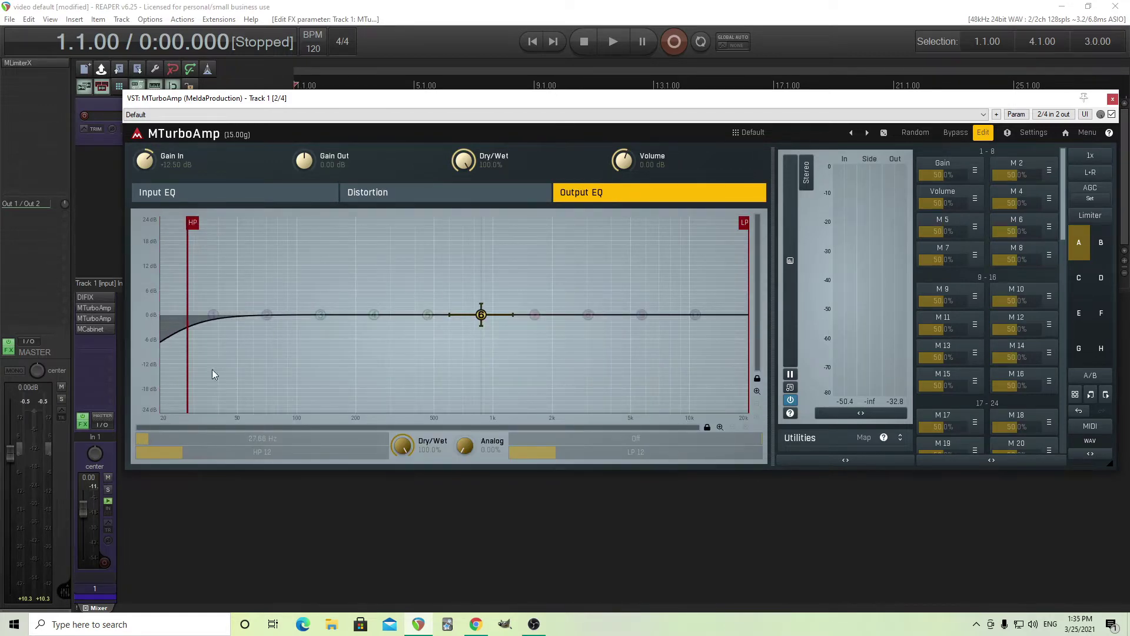
mouse_move(193, 223)
left_mouse_down()
mouse_move(398, 222)
mouse_move(219, 222)
mouse_move(260, 222)
left_mouse_up()
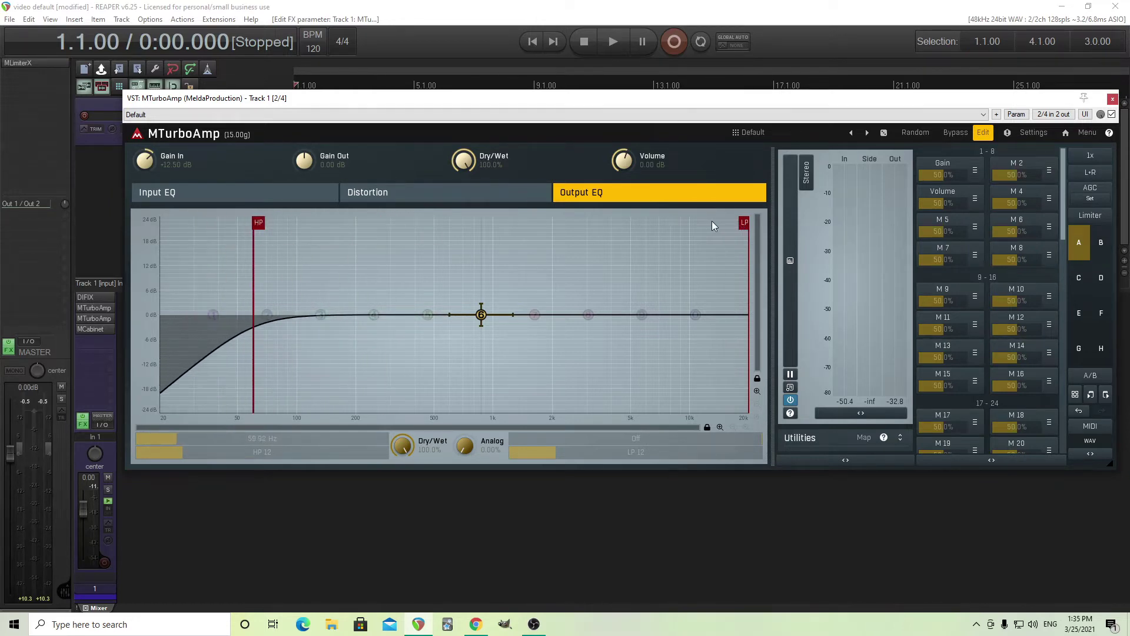
left_click_drag(744, 224, 653, 223)
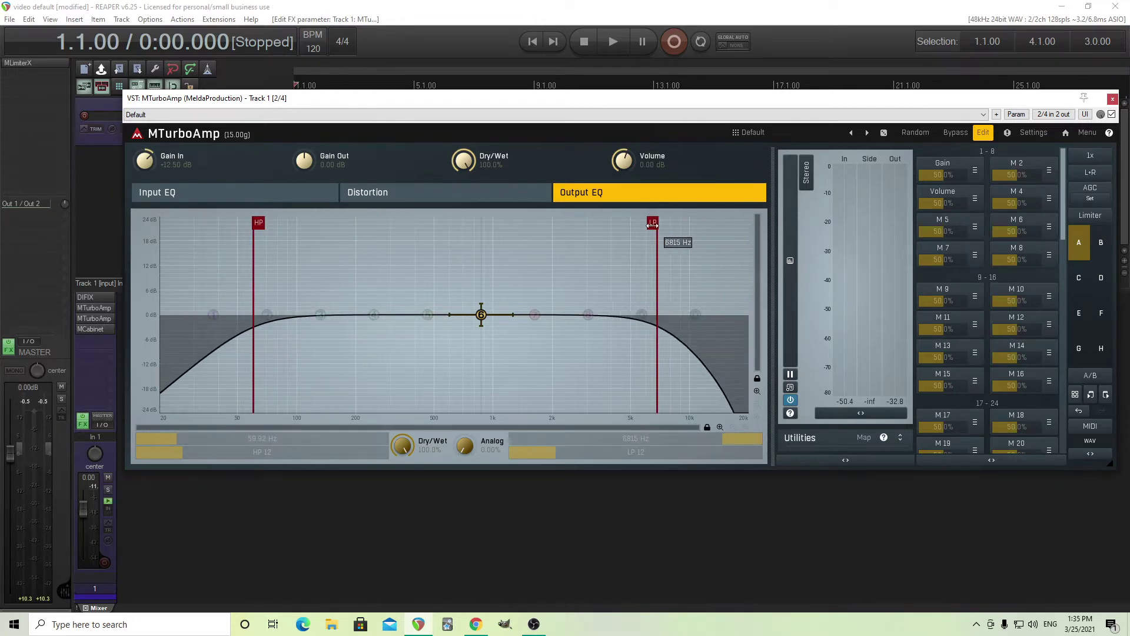
Step: Link both the output low-pass and high-pass cutoffs to multiparameter M 2 via Learn
left_click(1049, 170)
left_click(932, 223)
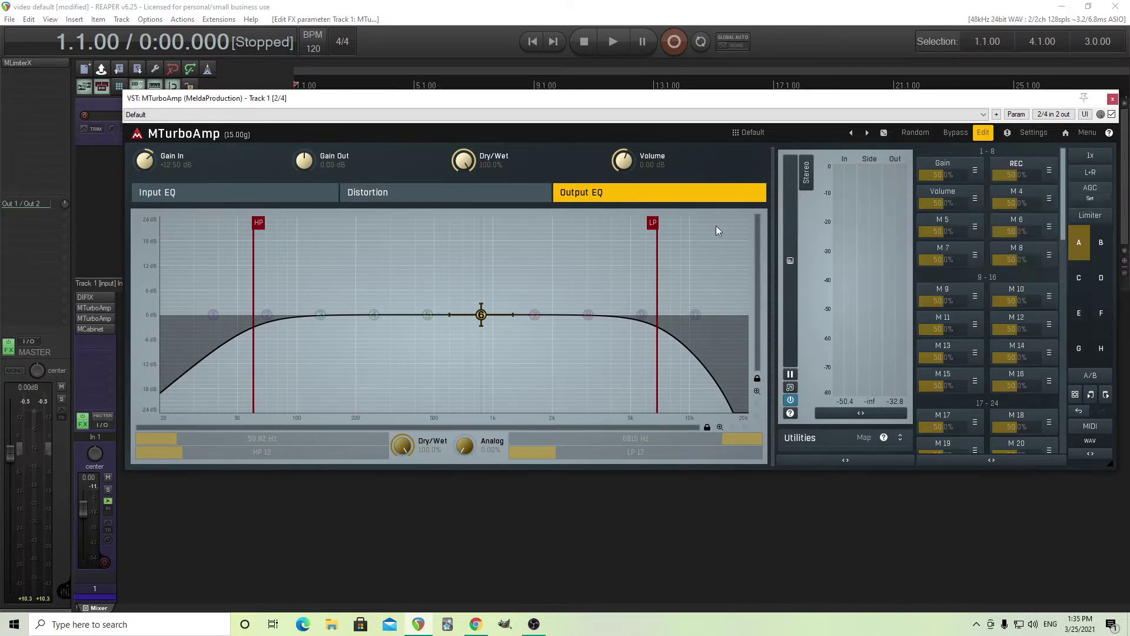
mouse_move(652, 224)
left_mouse_down()
mouse_move(628, 223)
mouse_move(669, 223)
mouse_move(643, 223)
left_mouse_up()
mouse_move(259, 223)
left_mouse_down()
mouse_move(217, 224)
mouse_move(313, 224)
mouse_move(289, 224)
left_mouse_up()
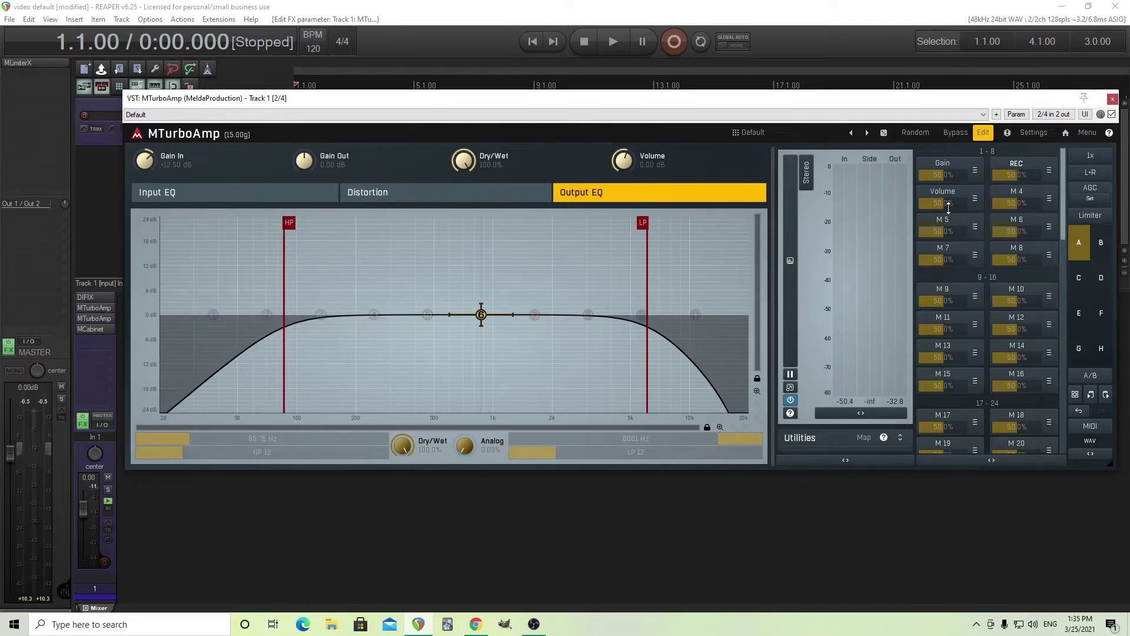
Step: Name multiparameter 2 Tone and turn on its Same row option
left_click(1023, 172)
left_click(921, 305)
left_click(765, 266)
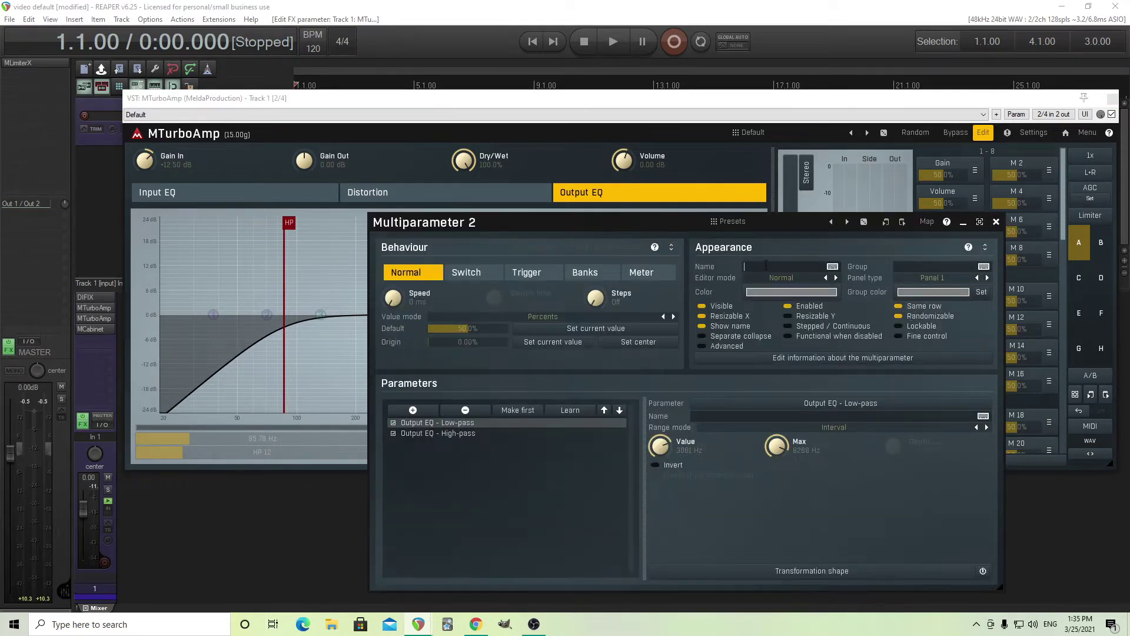
type("Tone")
scroll(776, 450, "up", 3)
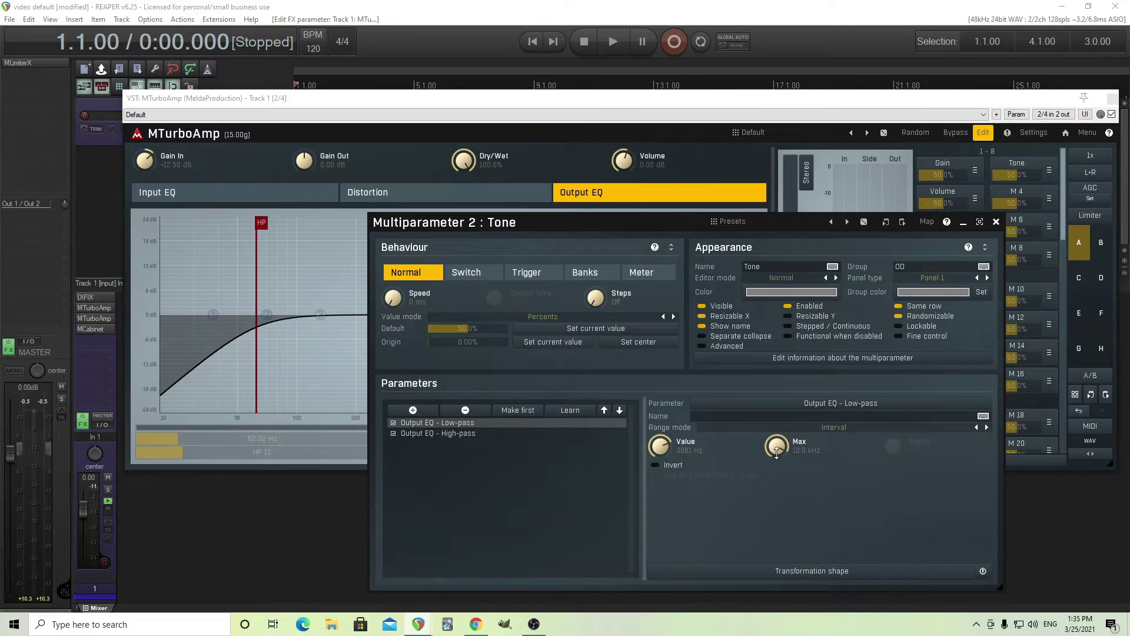
Step: Set Tone's low-pass start value to 1000 Hz
double_click(664, 445)
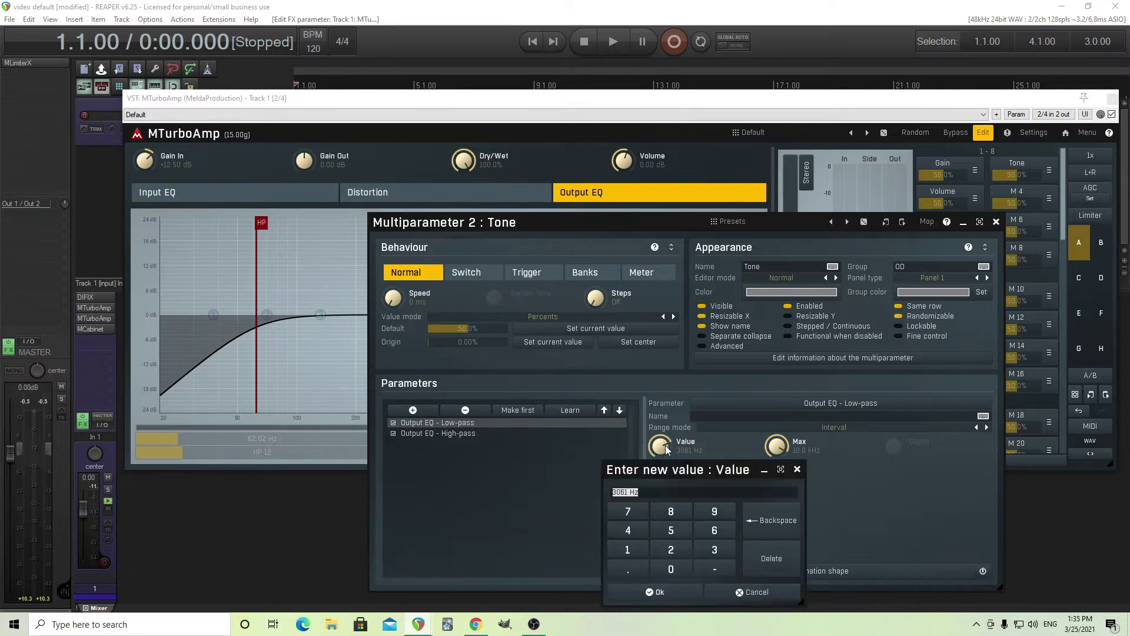
left_click(628, 549)
left_click(674, 574)
left_click(674, 573)
left_click(674, 574)
left_click(680, 593)
Step: Set Tone's high-pass start value to 80 Hz
left_click(489, 434)
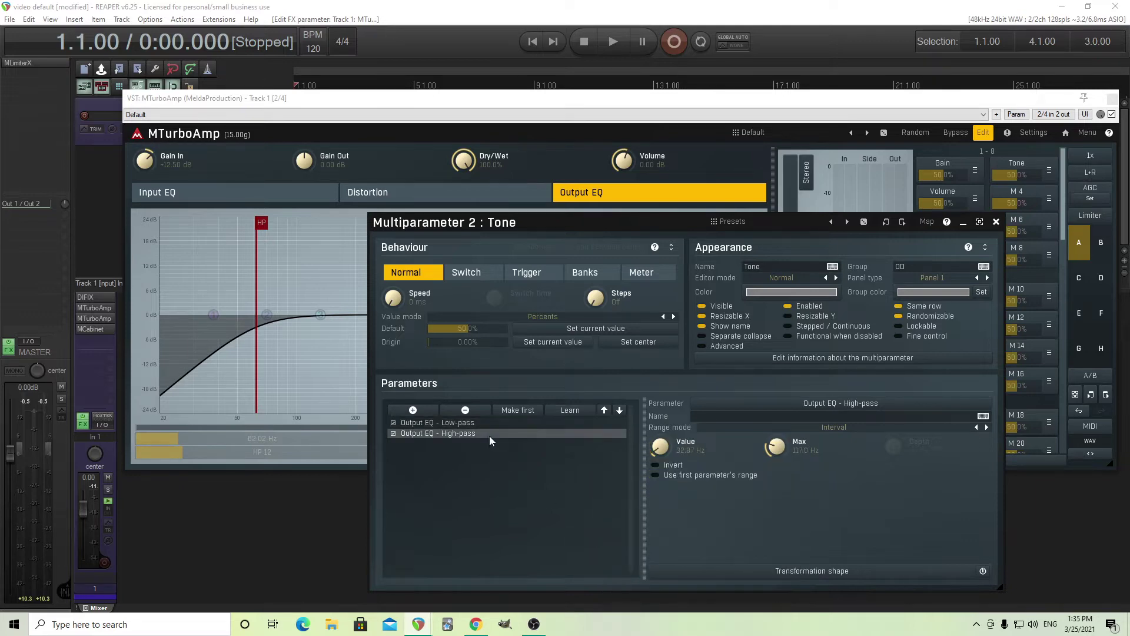
left_click_drag(660, 446, 660, 441)
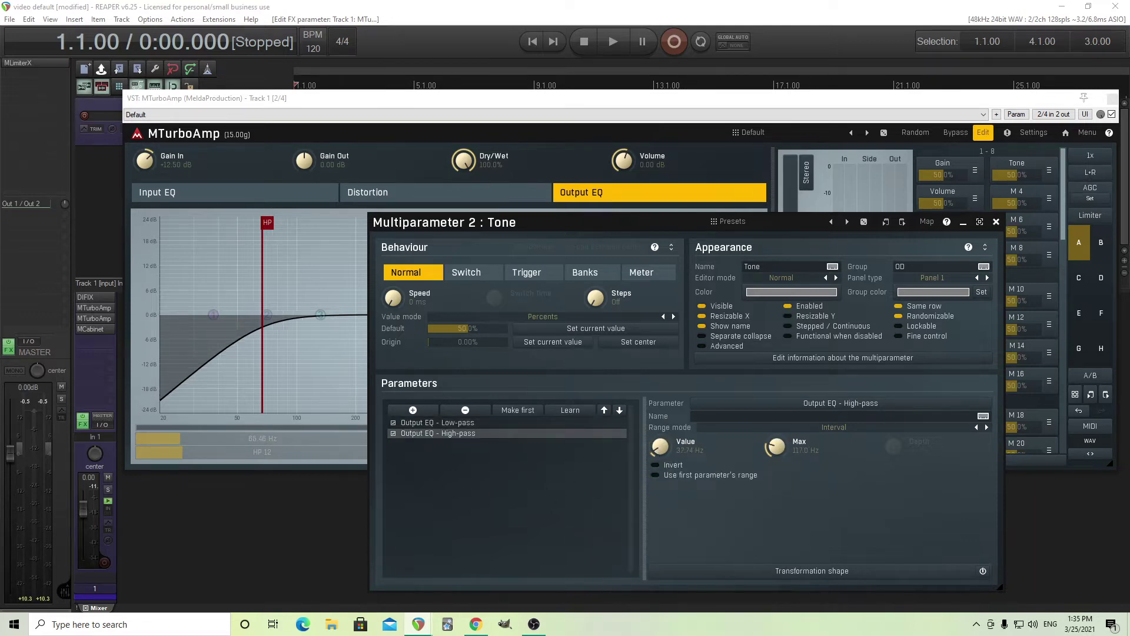
double_click(659, 450)
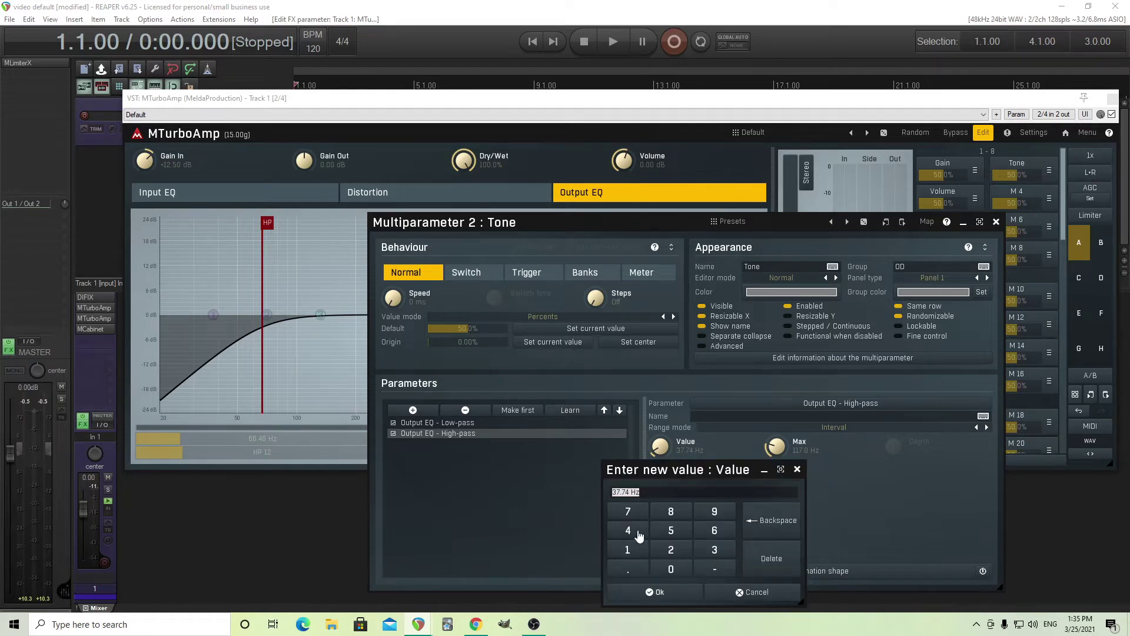
left_click(701, 538)
left_click(656, 592)
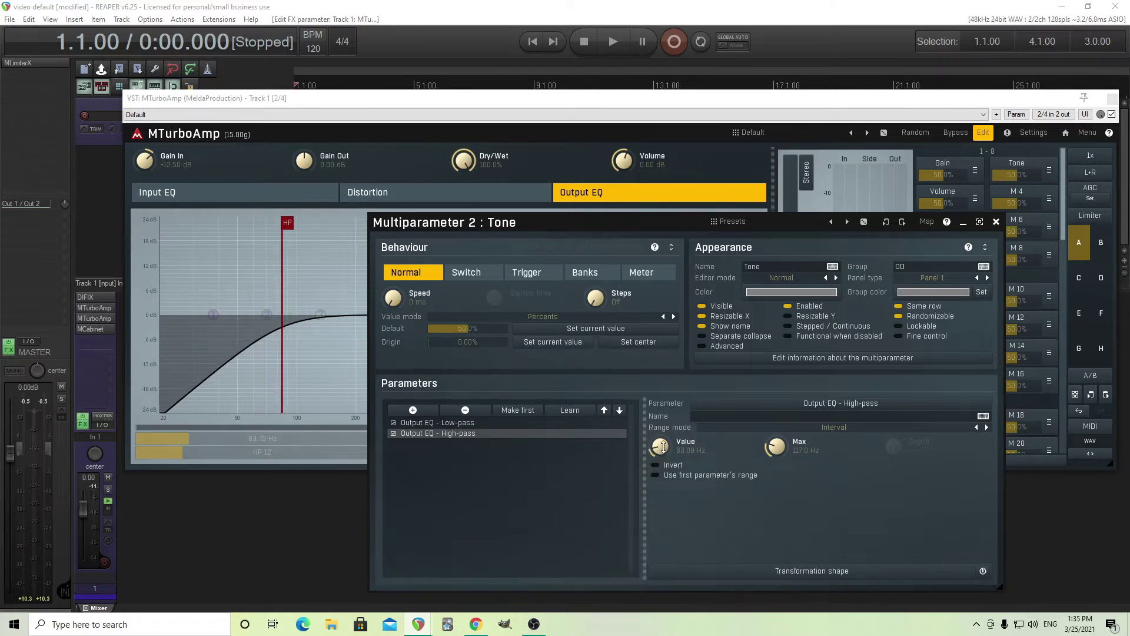
Step: Set Tone's high-pass maximum to 400 Hz and sweep Tone to test the filters
left_click_drag(776, 446, 775, 436)
double_click(778, 446)
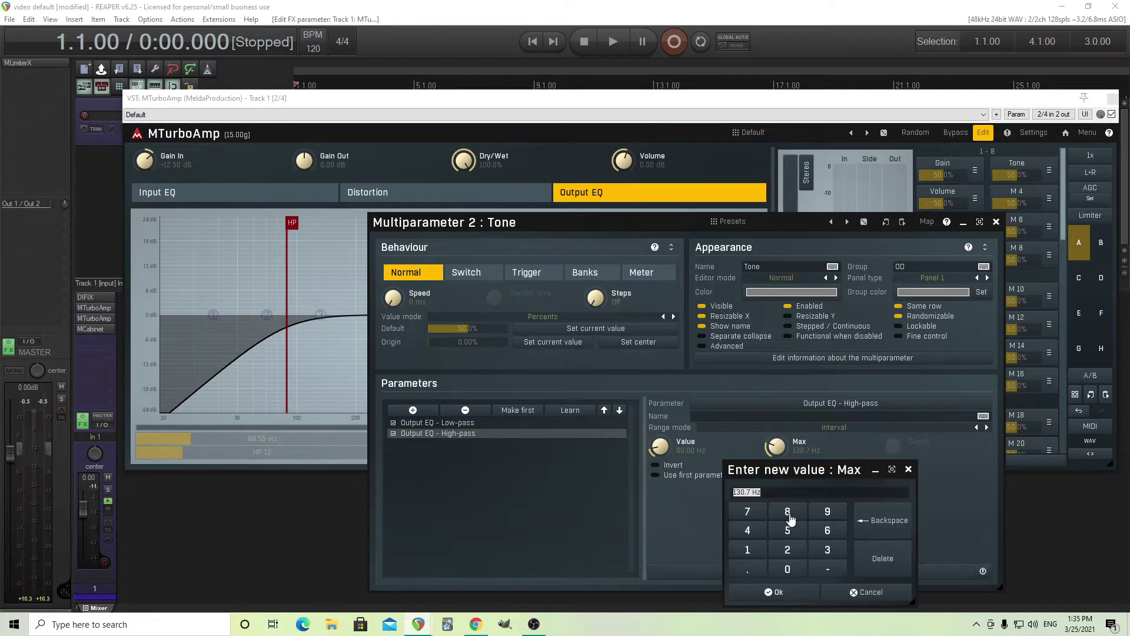
left_click(747, 531)
left_click(787, 569)
left_click(787, 568)
left_click(783, 592)
left_click(995, 222)
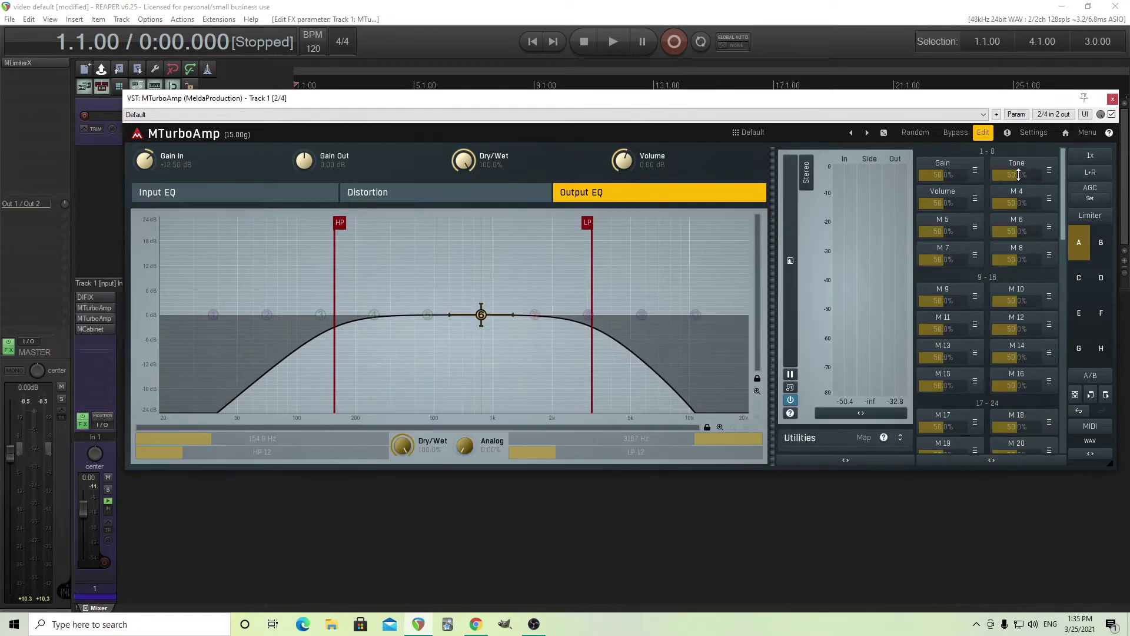
mouse_move(1016, 175)
left_mouse_down()
mouse_move(1016, 200)
mouse_move(1017, 175)
left_mouse_up()
Step: Invert how the high-pass follows Tone and sweep Tone to hear the filters narrow
left_click(1049, 170)
mouse_move(467, 225)
left_mouse_down()
mouse_move(558, 238)
mouse_move(579, 255)
left_mouse_up()
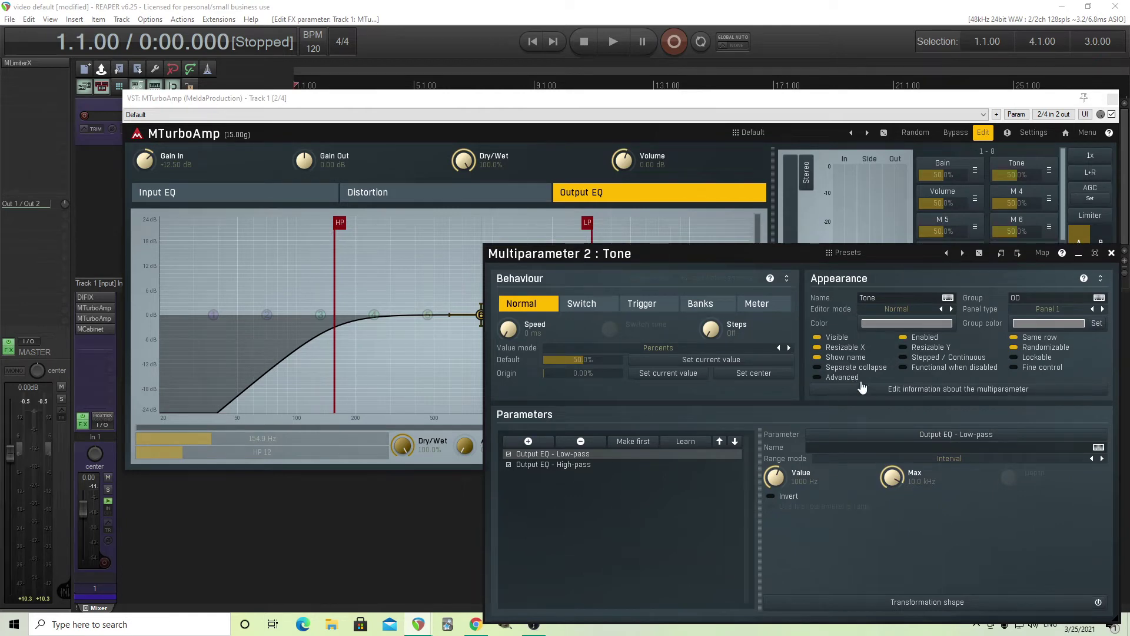
left_click(623, 465)
left_click(771, 496)
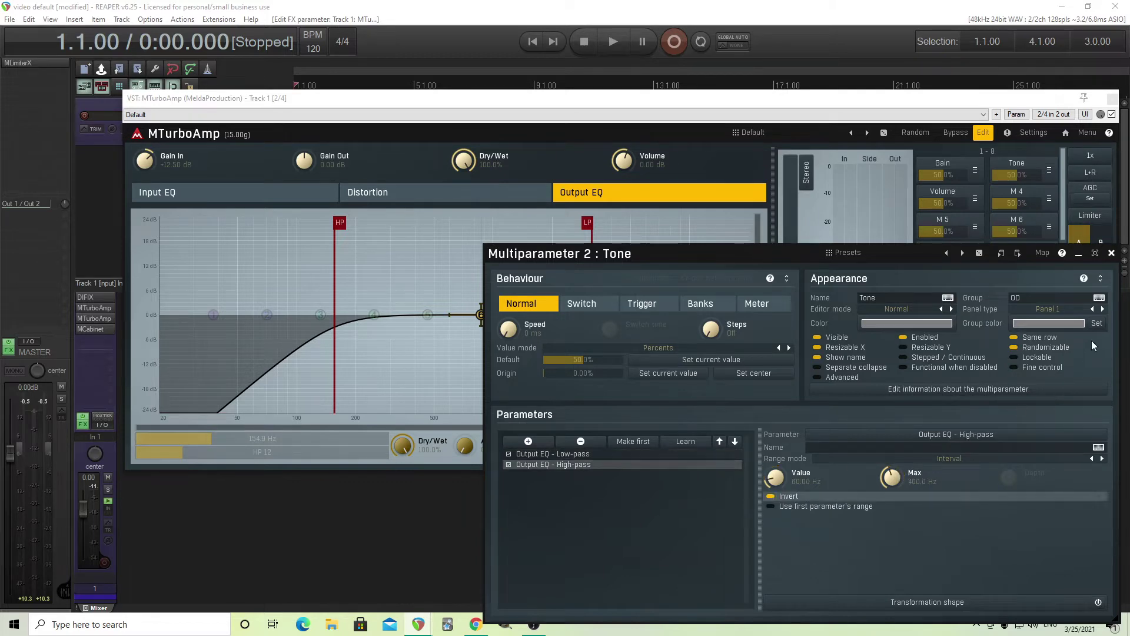
left_click(1111, 254)
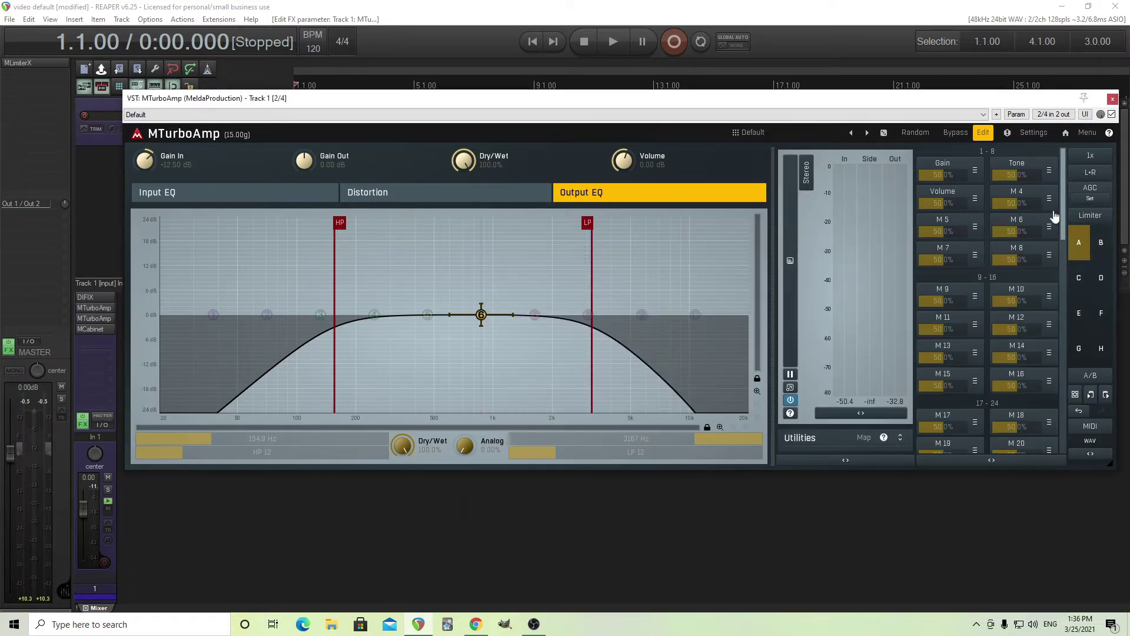
mouse_move(1006, 175)
left_mouse_down()
mouse_move(1006, 150)
mouse_move(1006, 203)
mouse_move(1006, 174)
left_mouse_up()
Step: Turn the high-pass inversion back off and bring up the low-pass range settings
left_click(1017, 168)
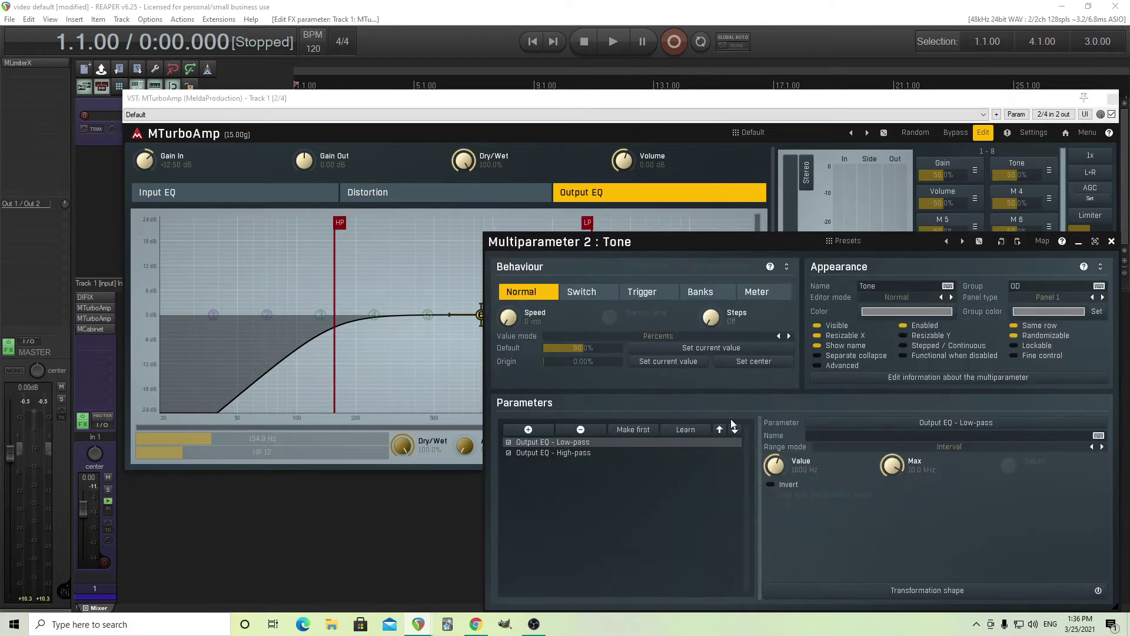
left_click(654, 453)
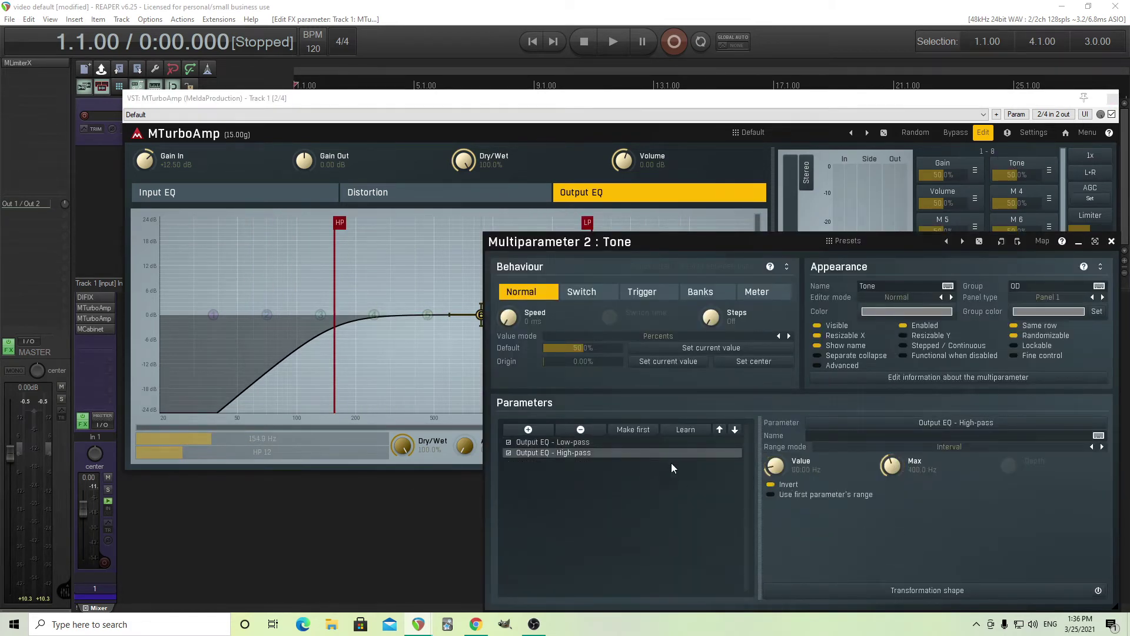
left_click(784, 485)
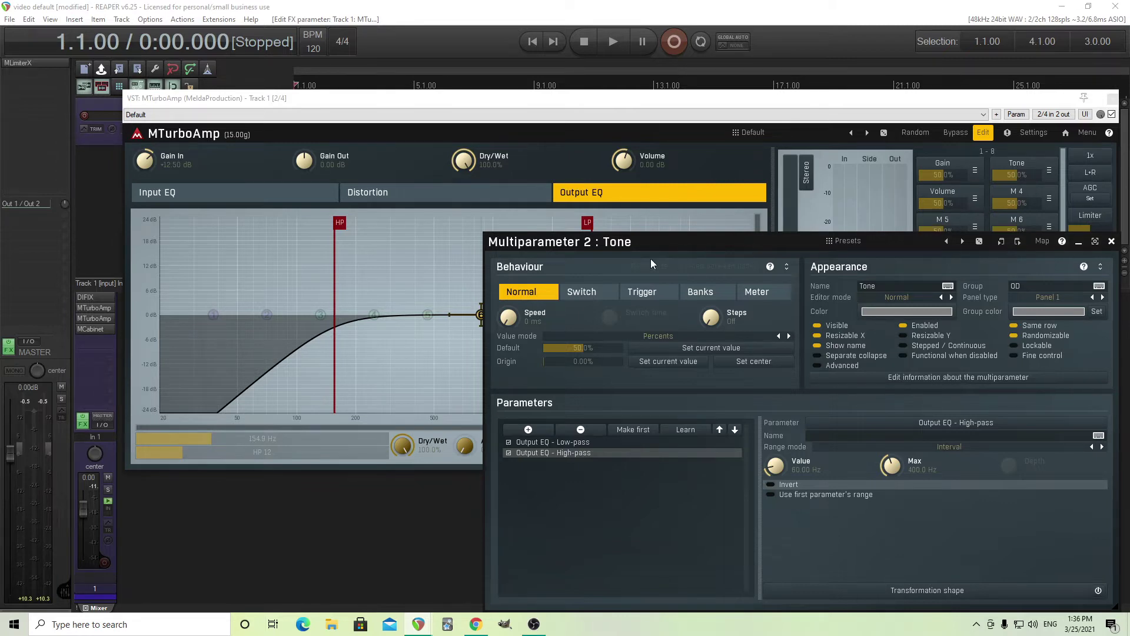
left_click_drag(611, 249, 496, 364)
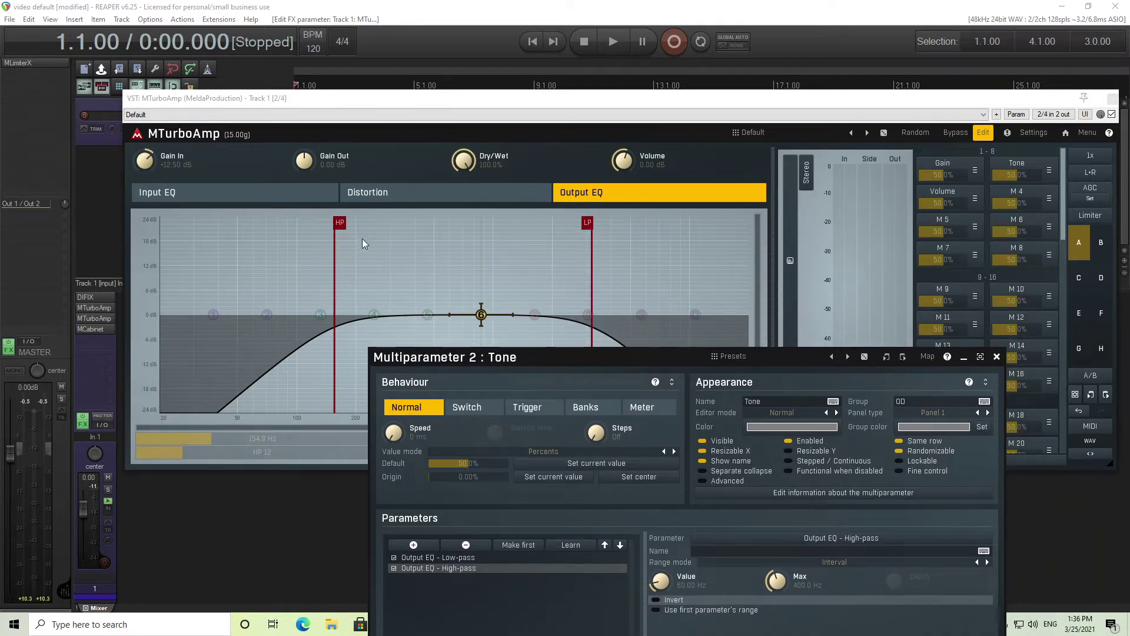
left_click_drag(479, 360, 523, 231)
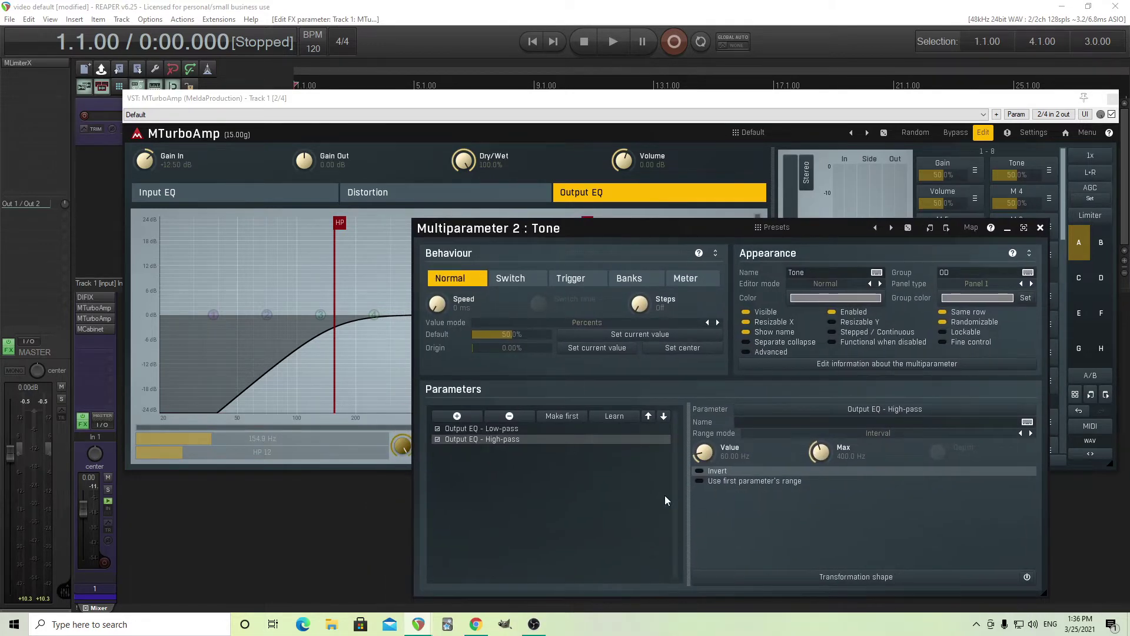
left_click(559, 430)
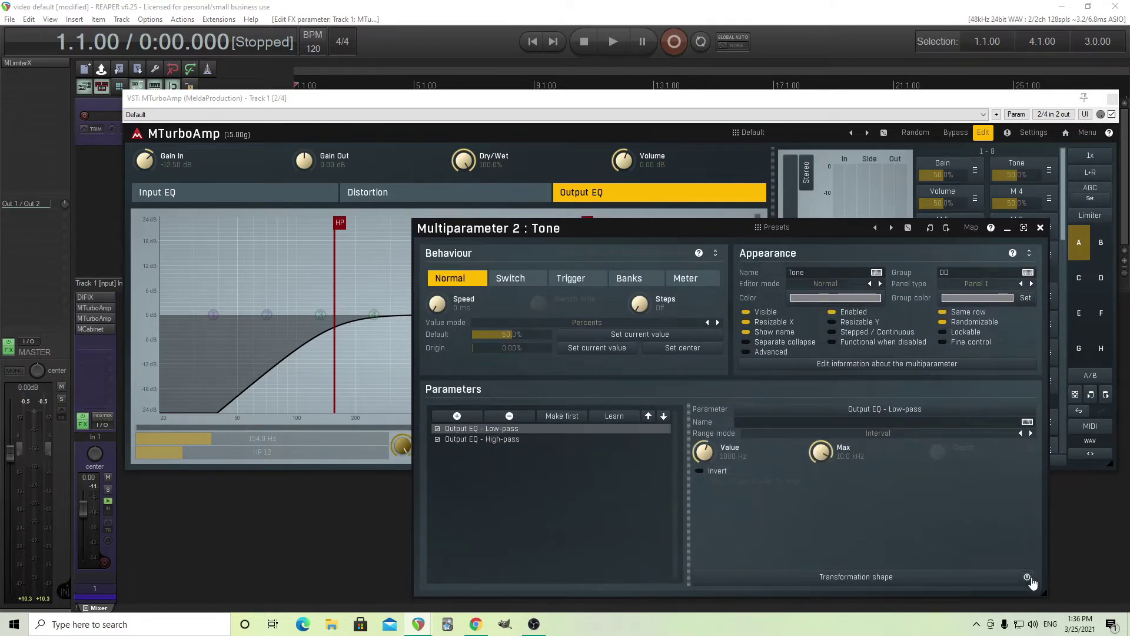
Step: Shape Tone's low-pass transformation curve to rise quickly to 100% and then flatten
left_click(984, 583)
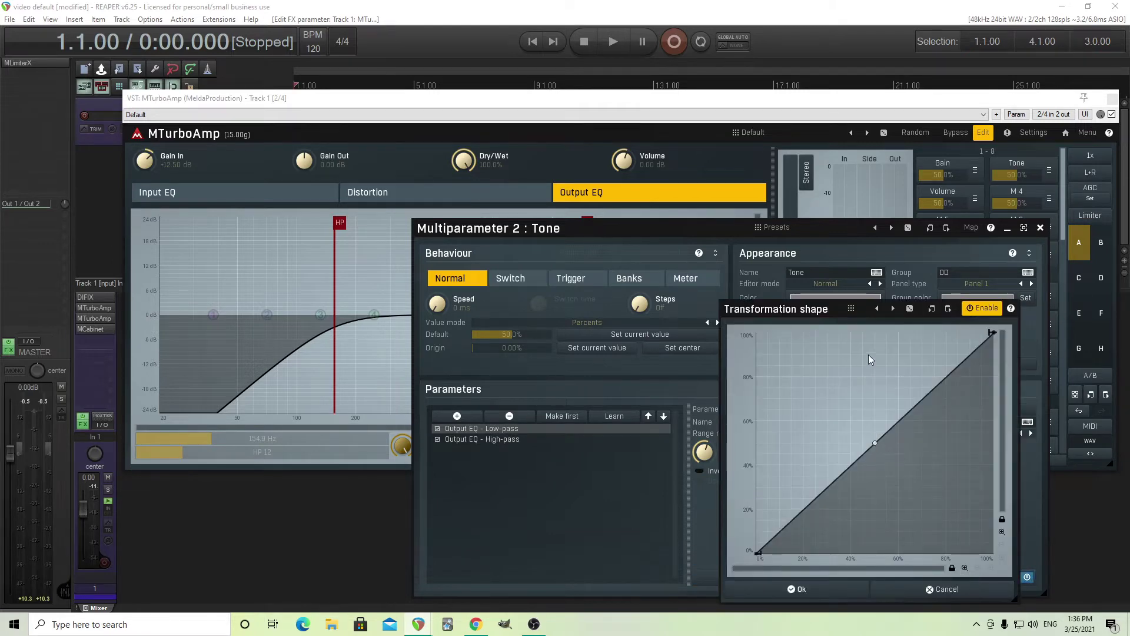
right_click(858, 404)
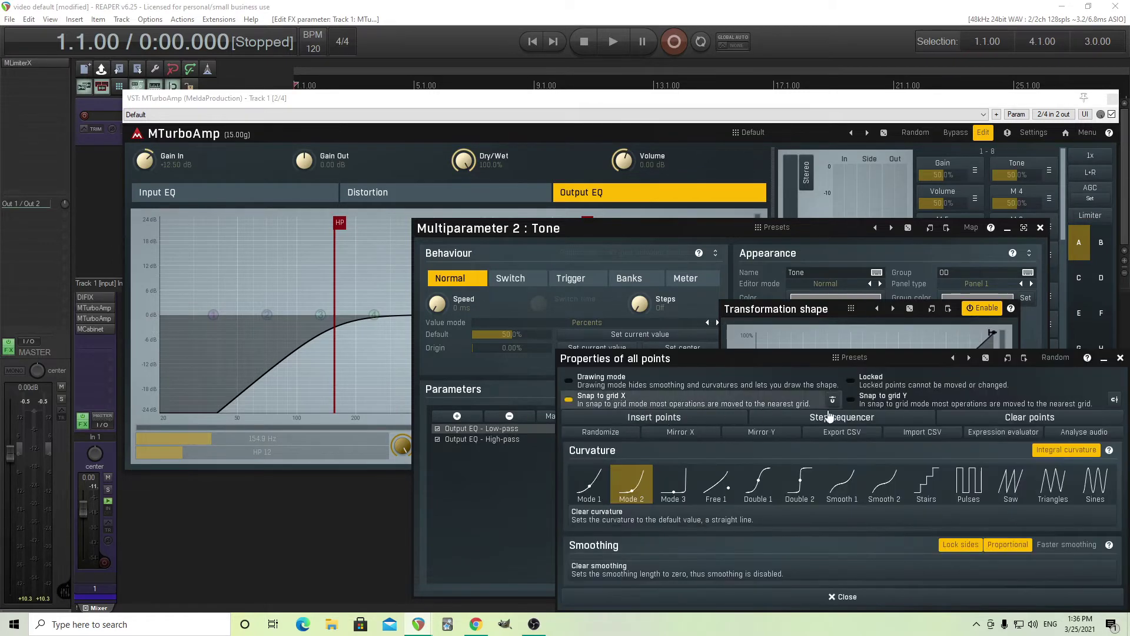
left_click(861, 596)
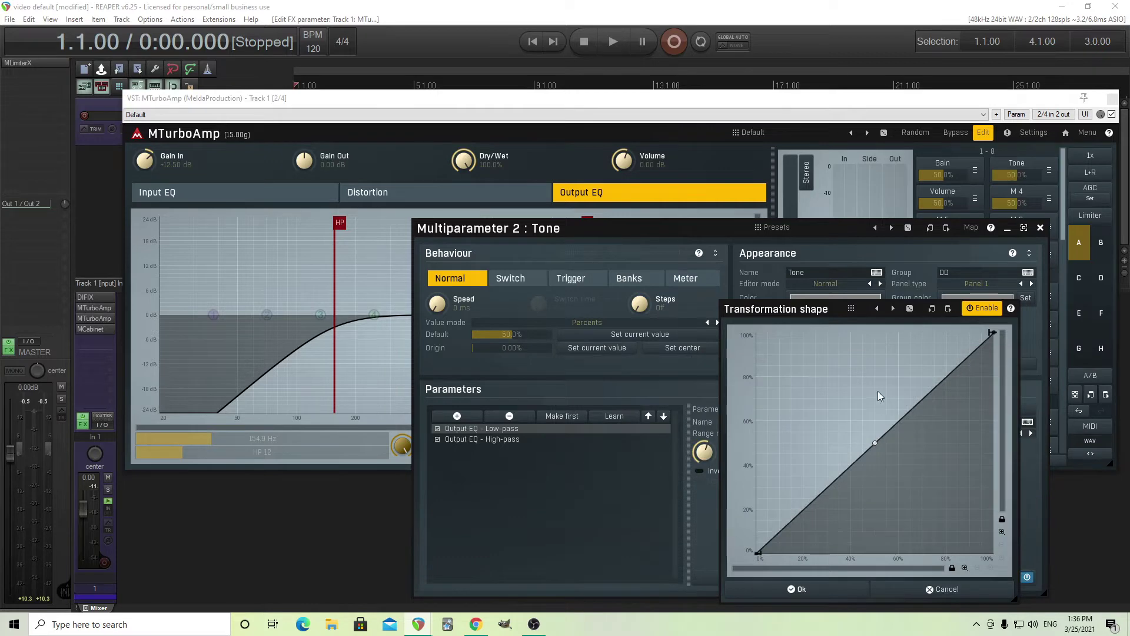
left_click(877, 391)
left_click_drag(877, 390, 877, 331)
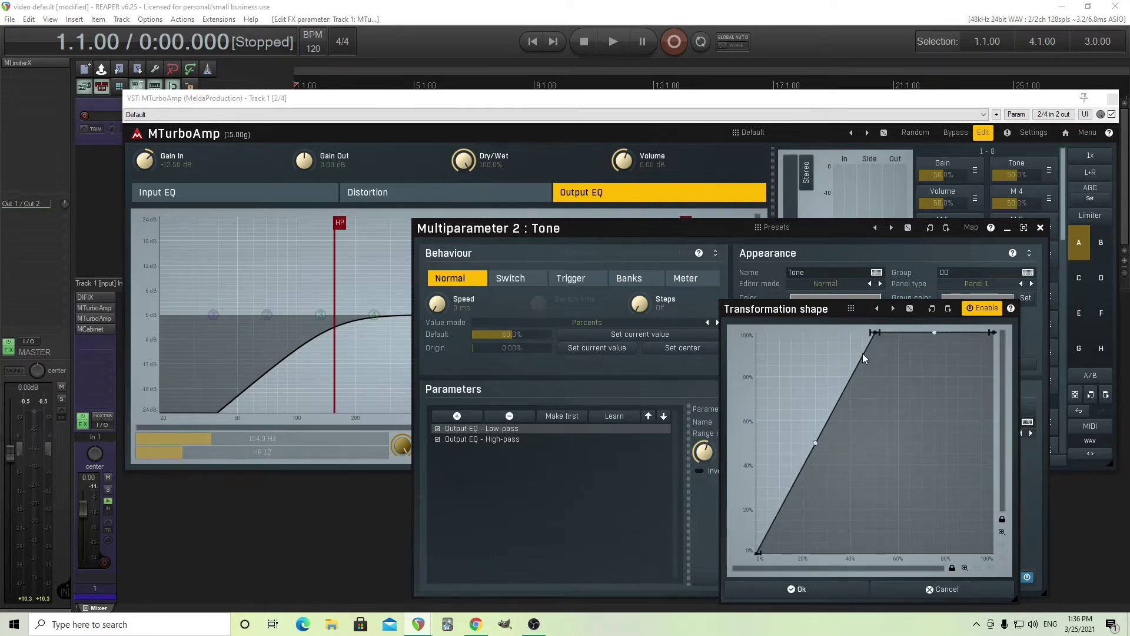
left_click(810, 590)
Step: Test Tone at 23.2% to narrow the filters, then reset it to 50%
left_click(1040, 227)
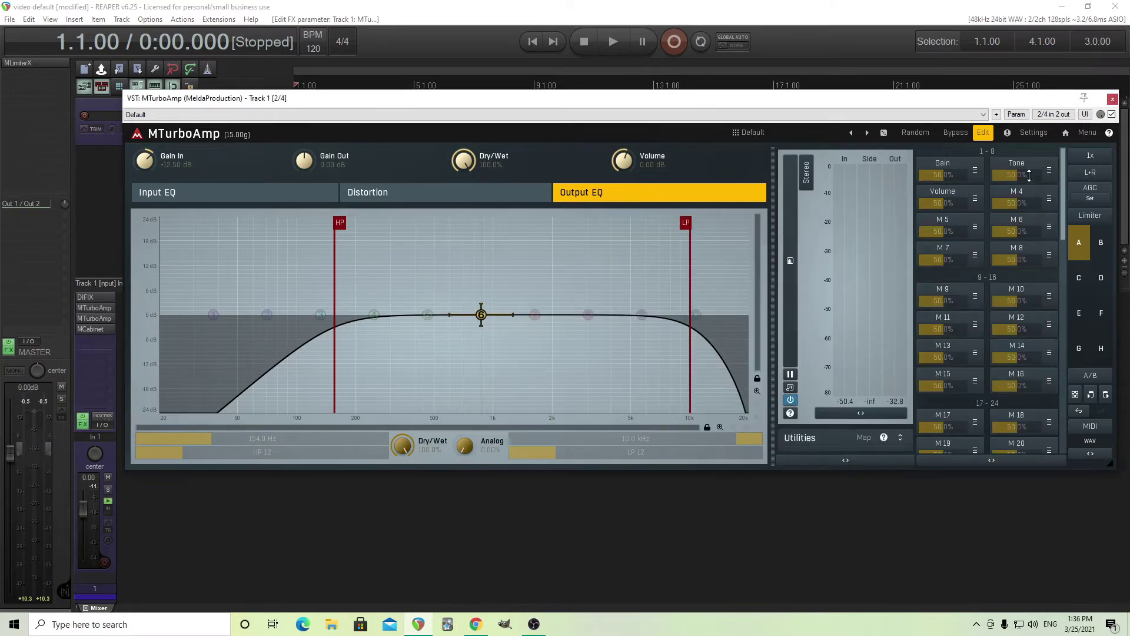
left_click_drag(1009, 174, 1010, 232)
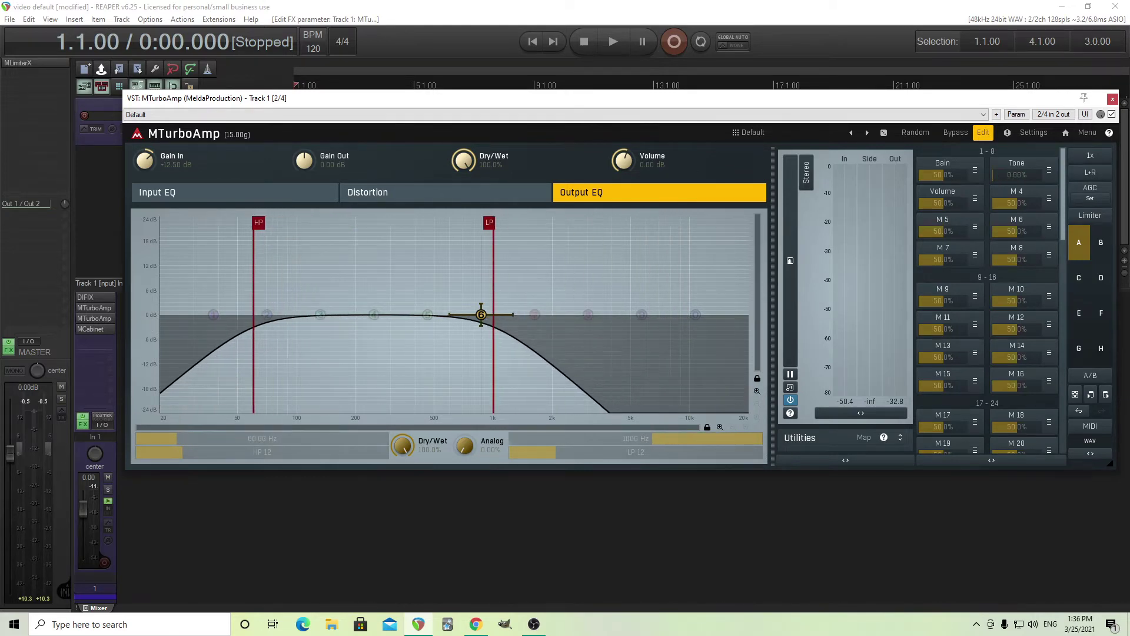
double_click(1028, 175)
Step: Draw a grid-snapped high-pass curve falling from 100% to 0% by mid-travel
left_click(1021, 172)
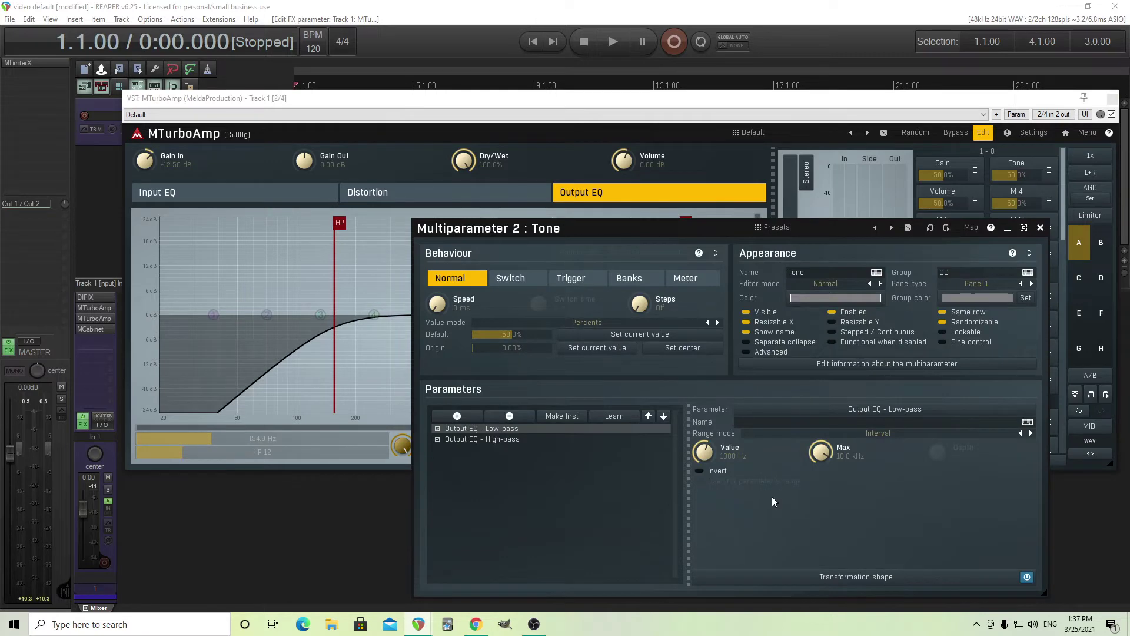
left_click(565, 440)
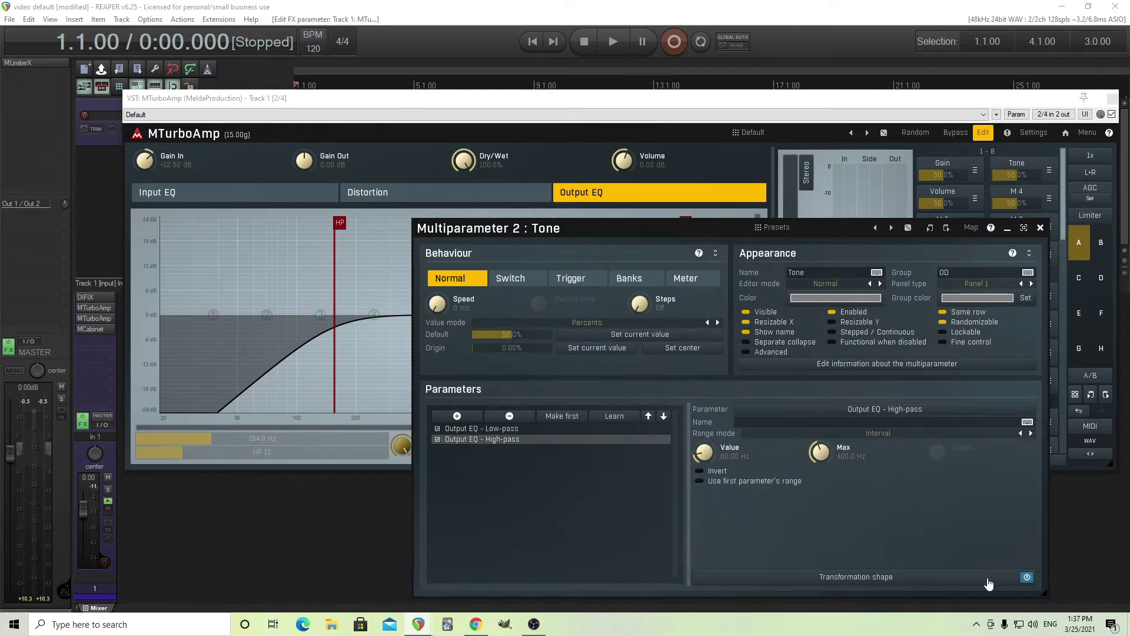
left_click(1026, 576)
right_click(873, 411)
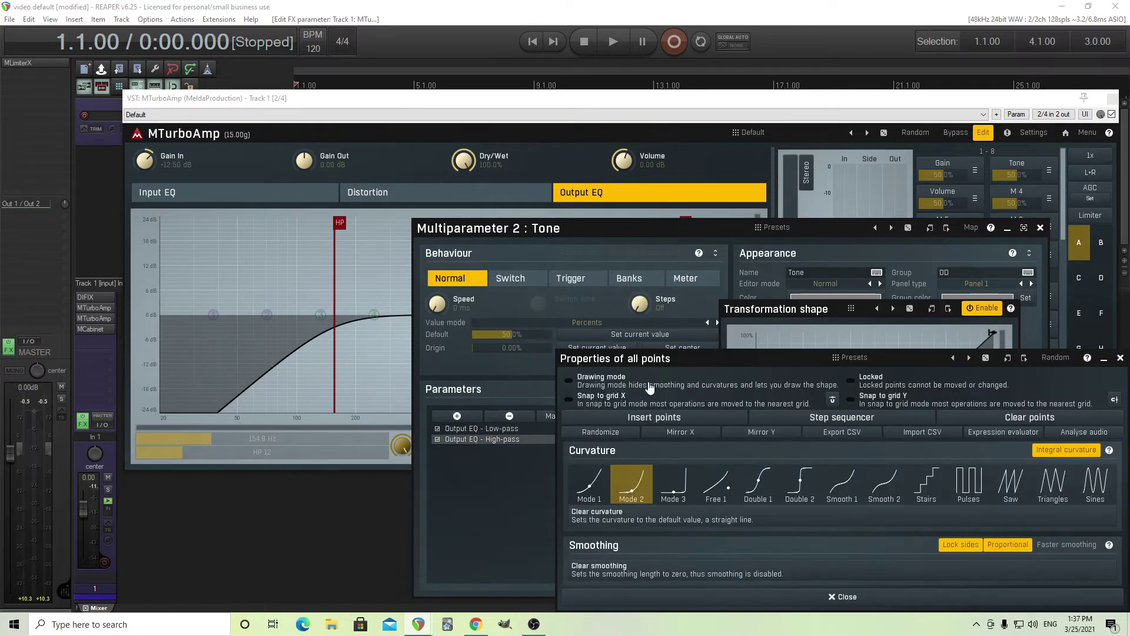
left_click(873, 408)
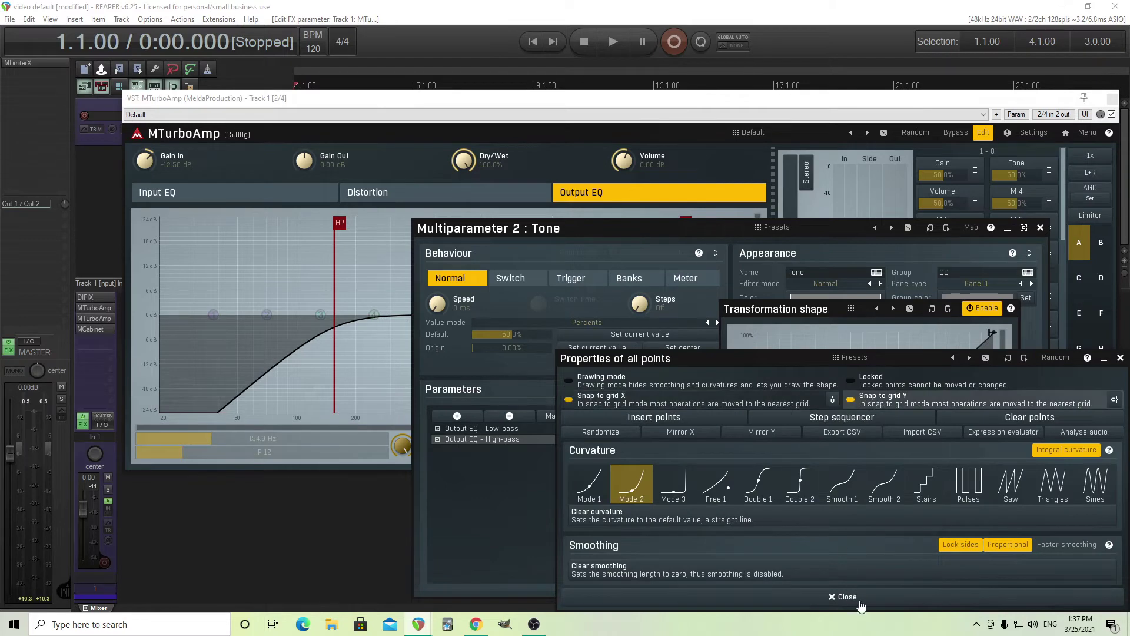
left_click(846, 597)
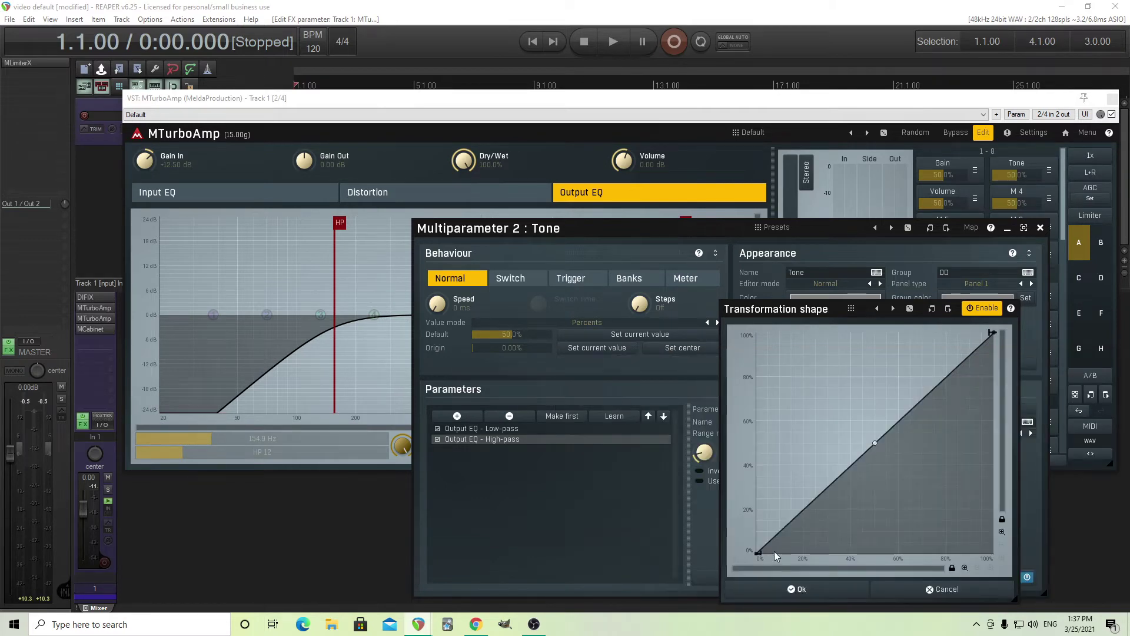
left_click_drag(758, 551, 758, 333)
left_click_drag(996, 339, 993, 553)
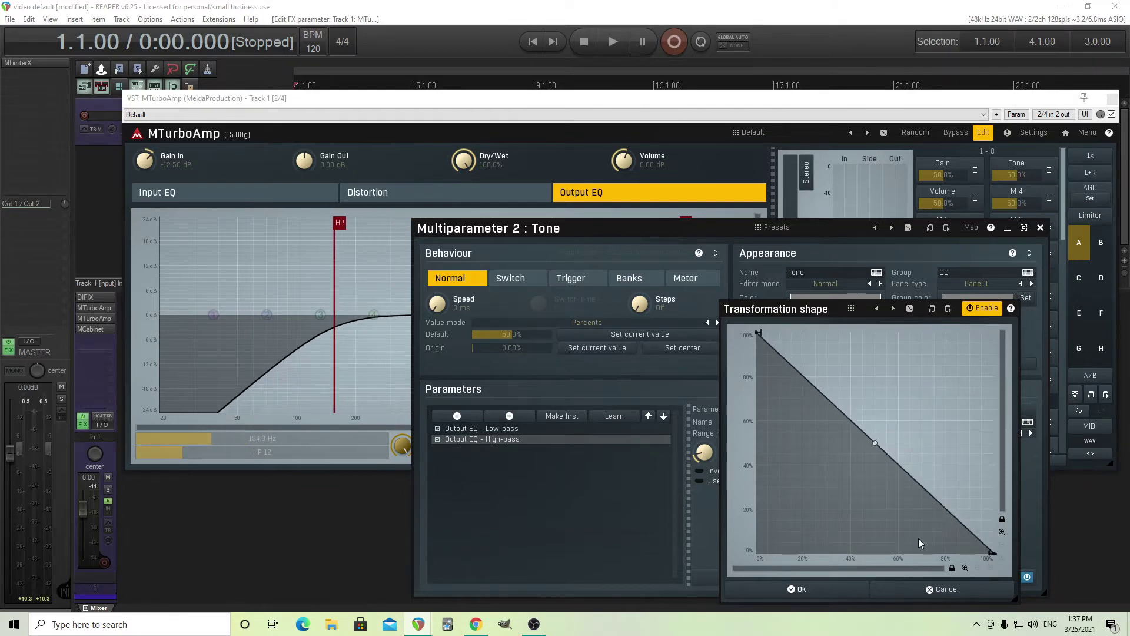
left_click_drag(884, 506, 875, 533)
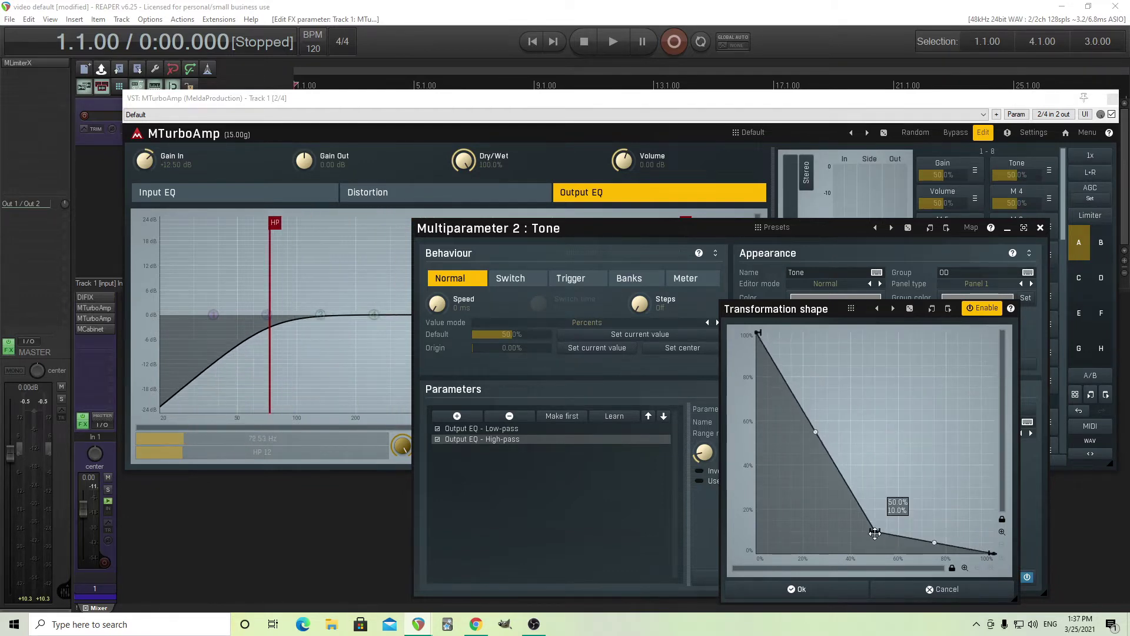
left_click(848, 591)
Step: Test the high-pass response by moving Tone down and up, resetting it to 50%
left_click(1040, 227)
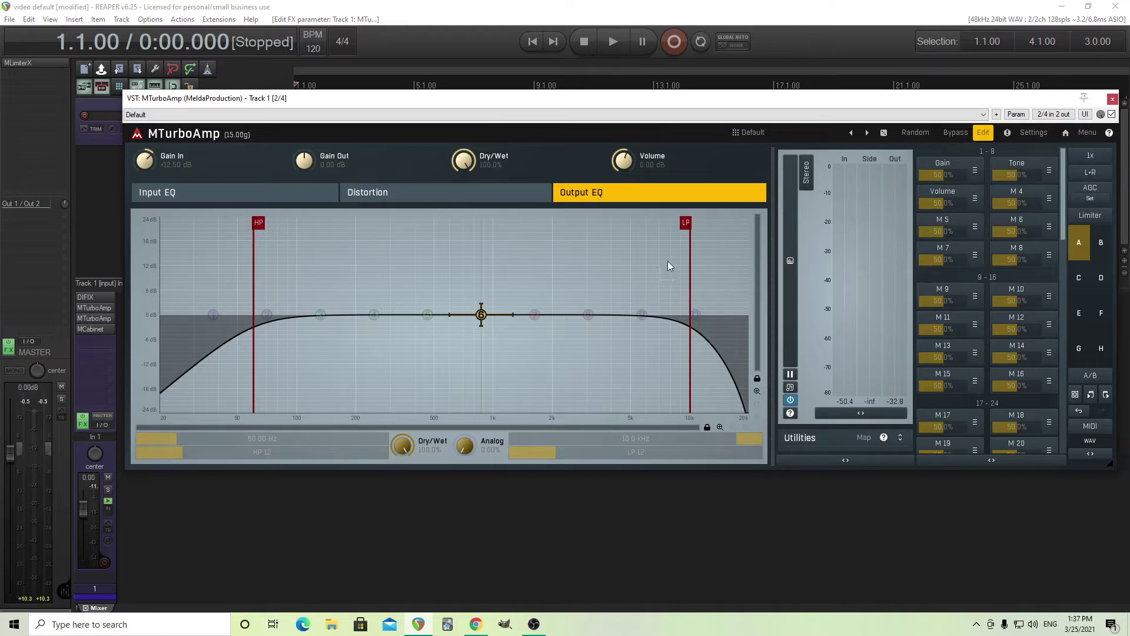
left_click_drag(1010, 175, 1010, 221)
double_click(1011, 172)
left_click(1016, 167)
left_click(546, 439)
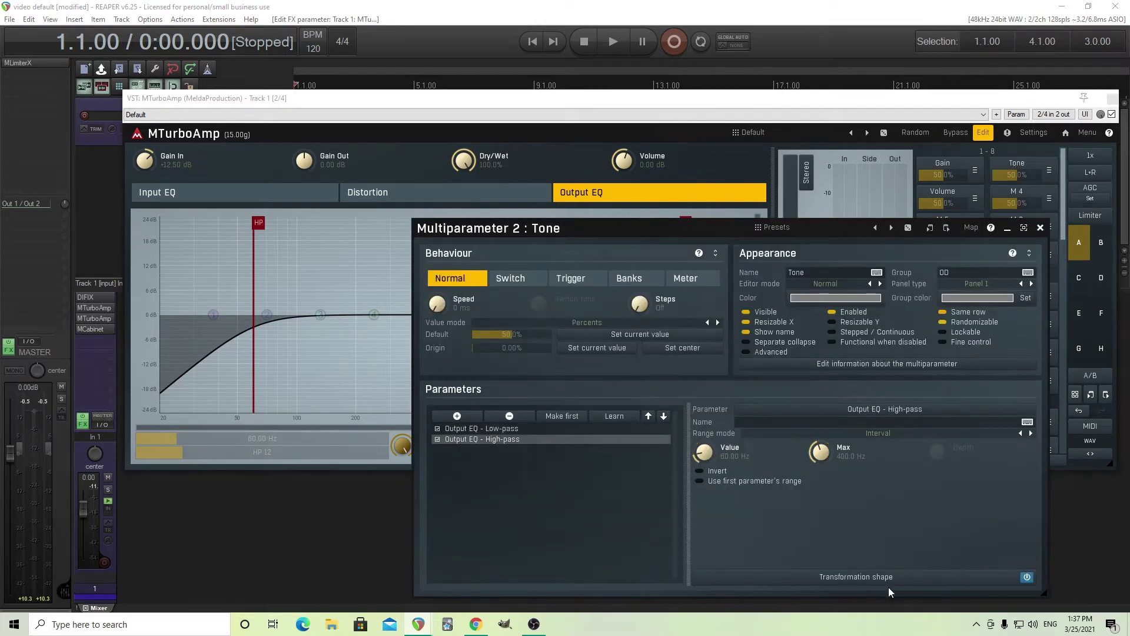
left_click(1039, 227)
mouse_move(1028, 174)
left_mouse_down()
mouse_move(1026, 165)
mouse_move(1025, 174)
left_mouse_up()
double_click(1024, 173)
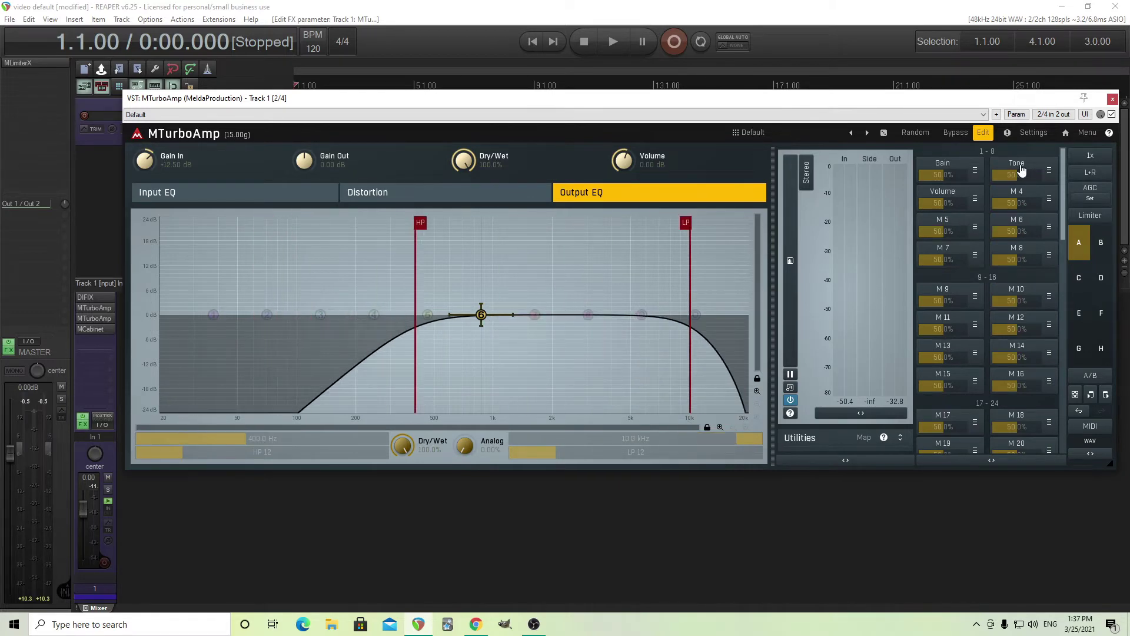
Step: Redraw the high-pass curve flat at 0% then climbing to 100% in the upper half, and test Tone
left_click(1021, 170)
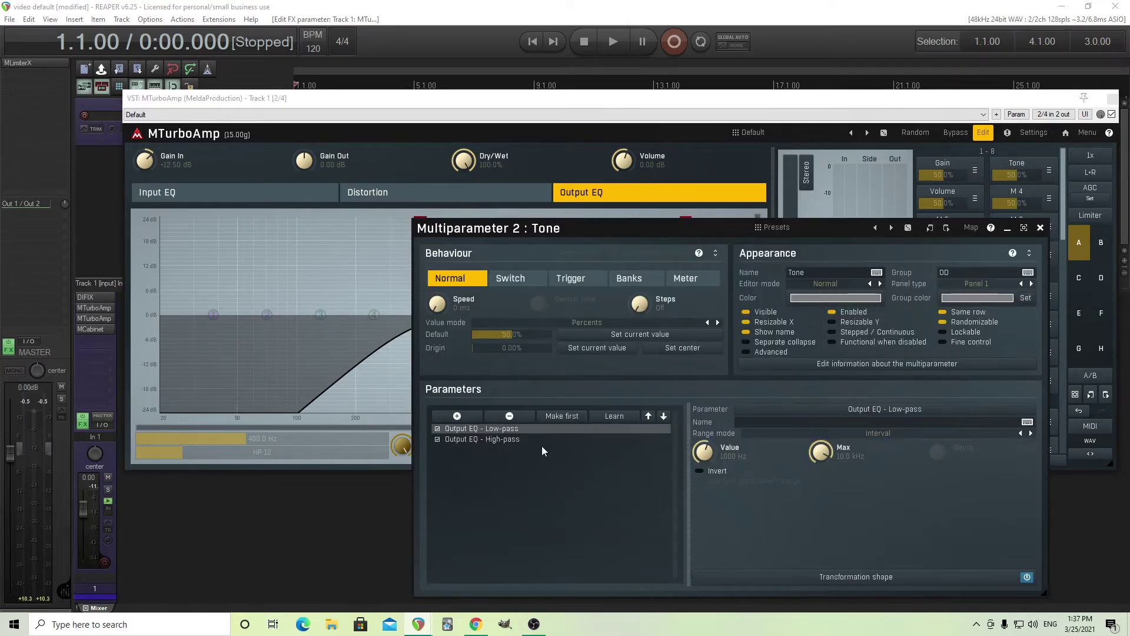
left_click(500, 439)
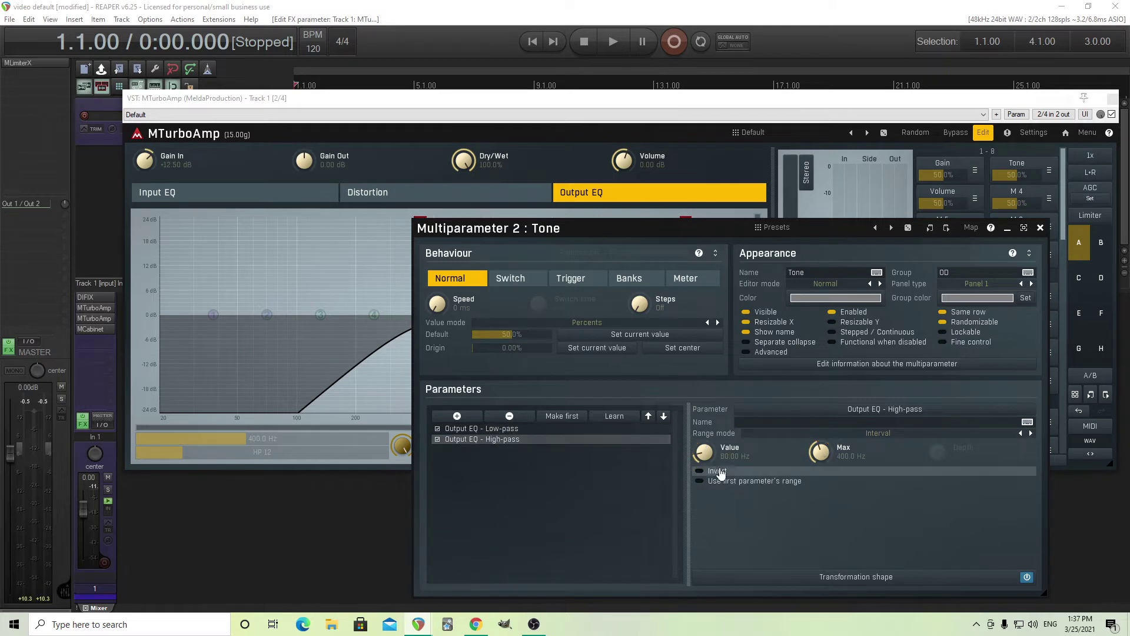
left_click(1033, 583)
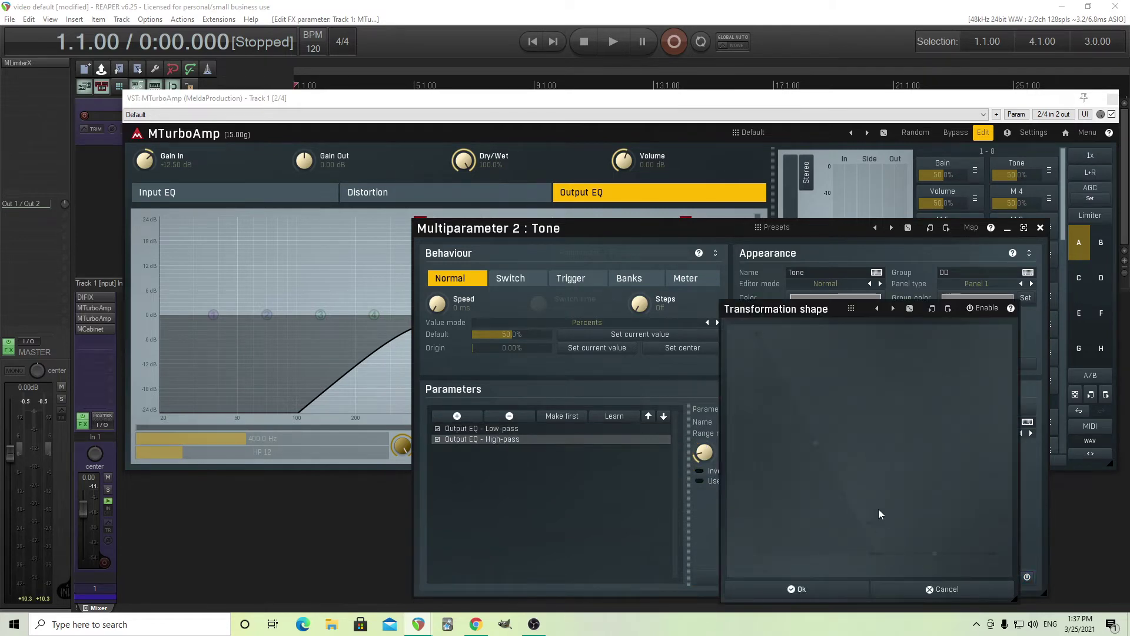
left_click(985, 311)
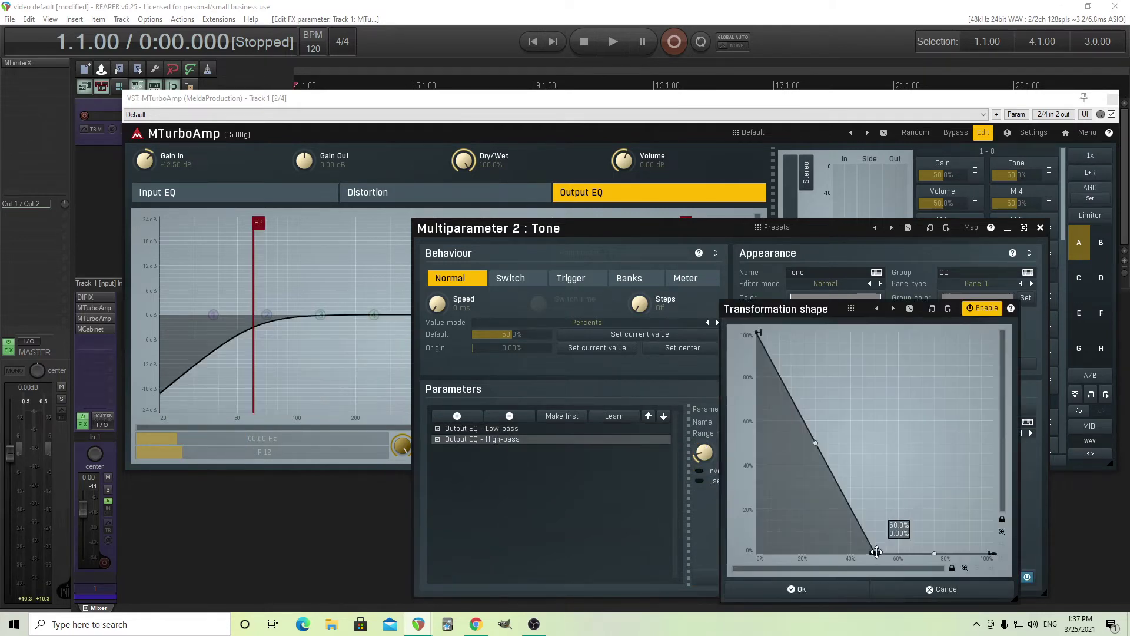
left_click_drag(758, 333, 699, 584)
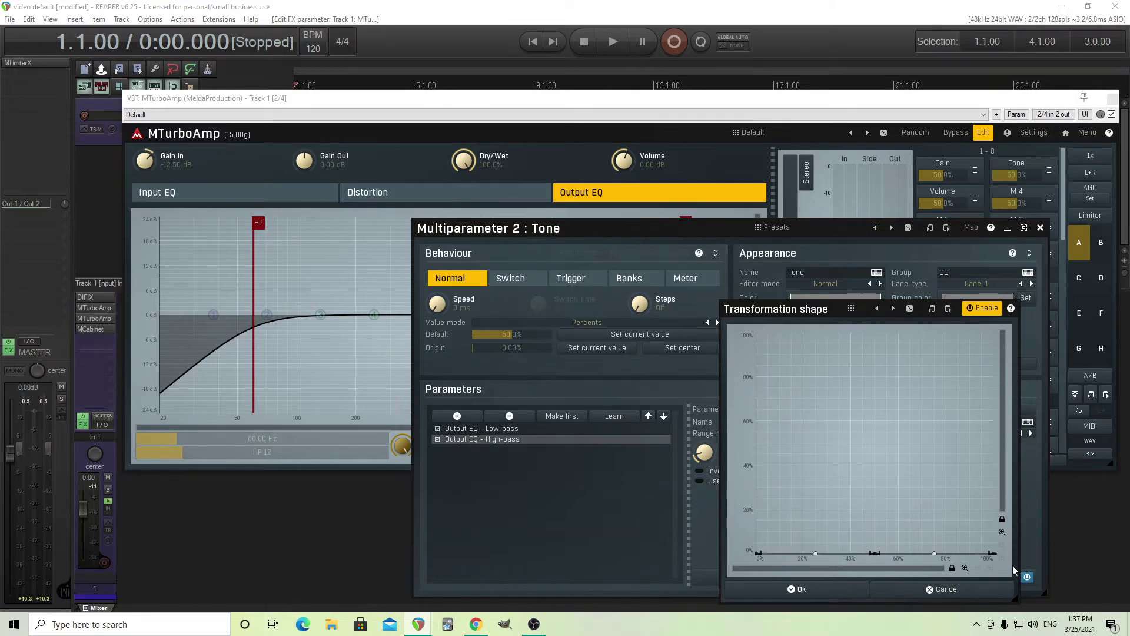
left_click_drag(993, 553, 992, 333)
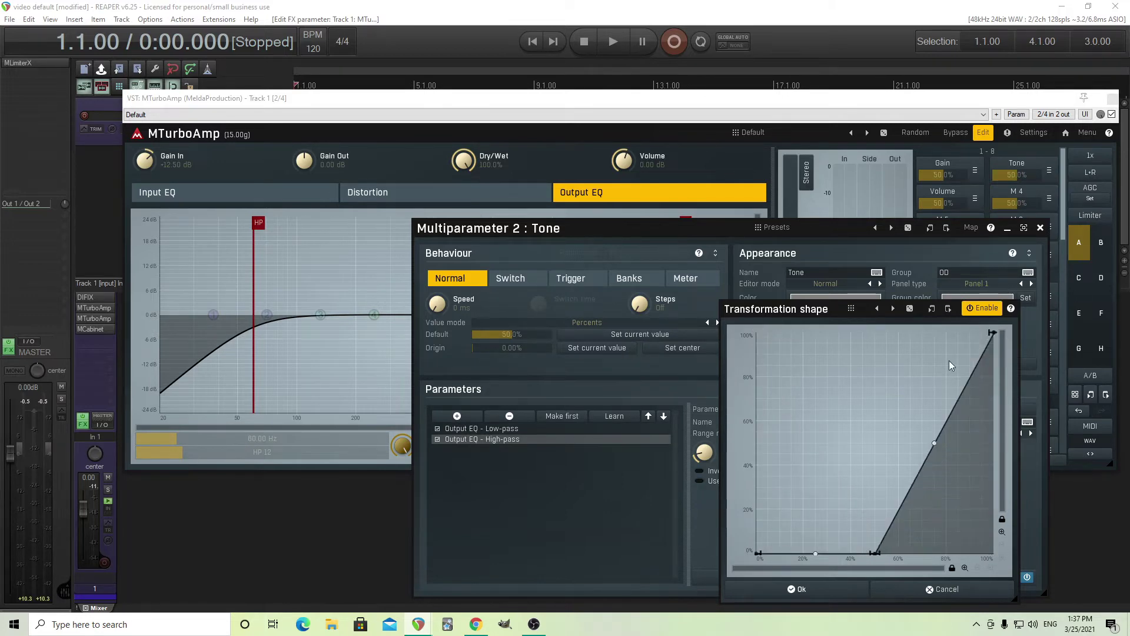
left_click(844, 591)
left_click(1039, 228)
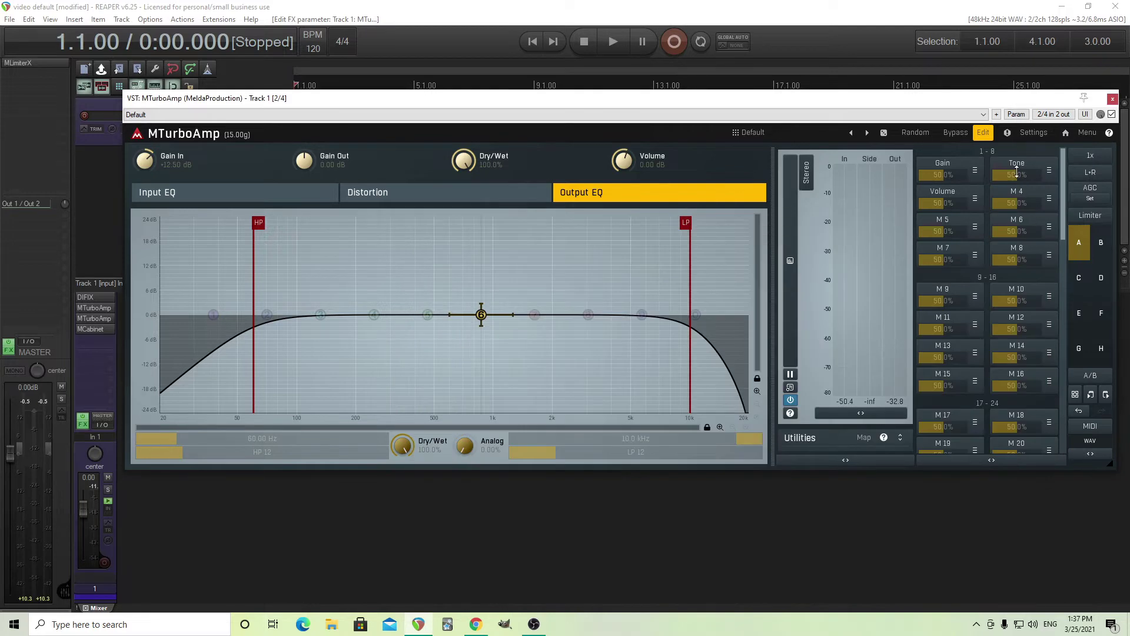
left_click_drag(1016, 172, 1016, 207)
Step: Reset Tone to 50%, arm Track 1 for live input, and set the Gain macro to 0%
double_click(1017, 171)
left_click(109, 563)
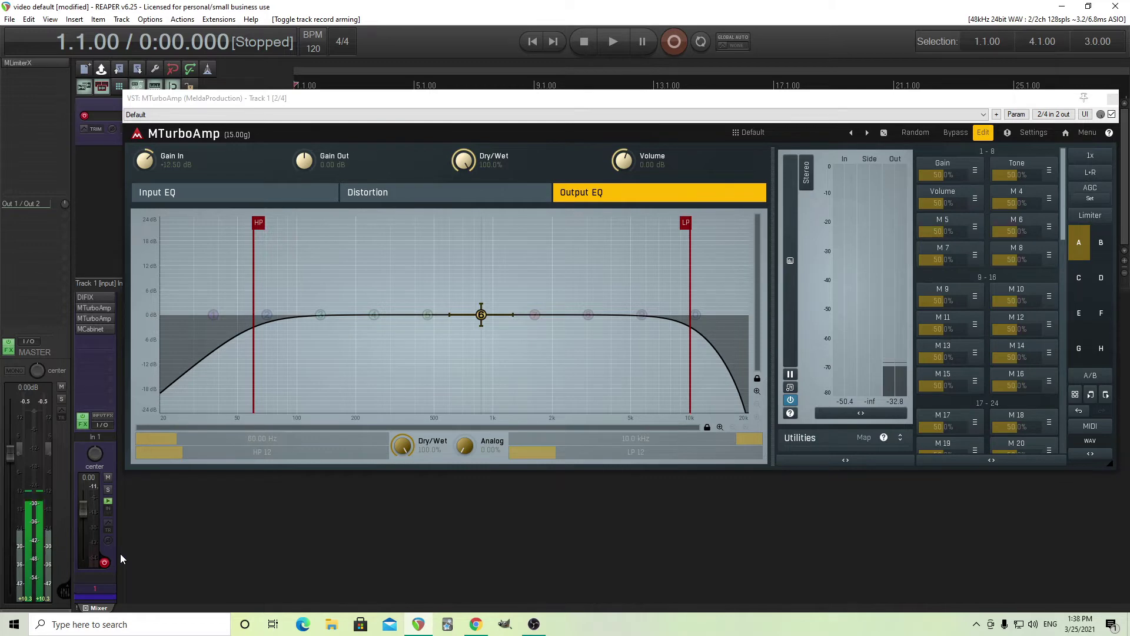
left_click(956, 171)
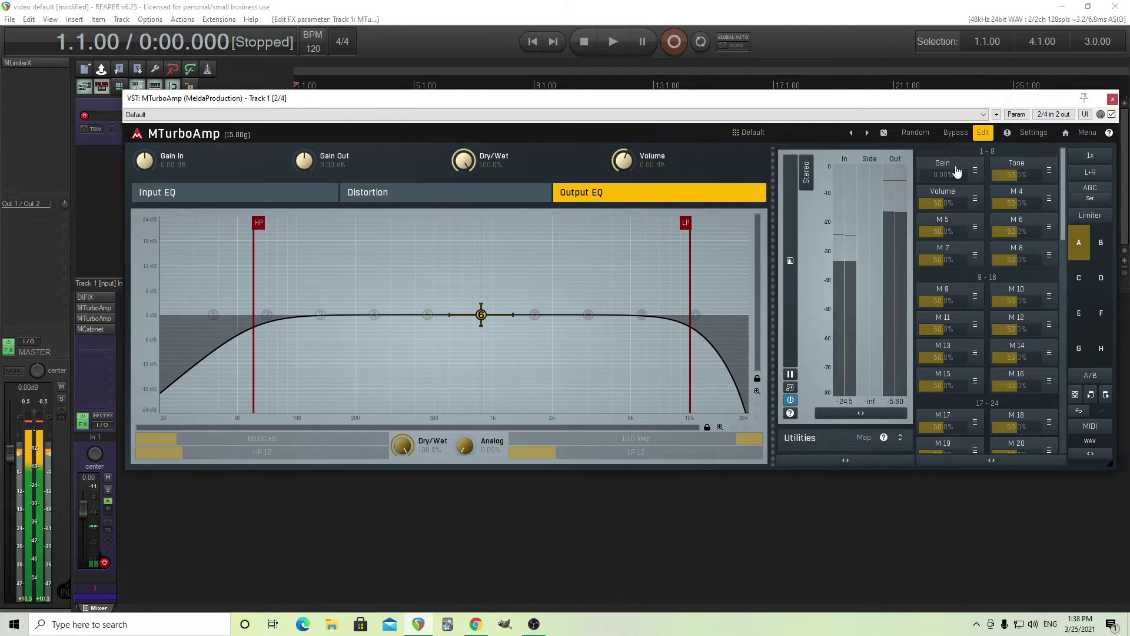
Step: Test Tone at 0%, 100% and back at 50%, then open Tone's multiparameter settings
left_click(1014, 174)
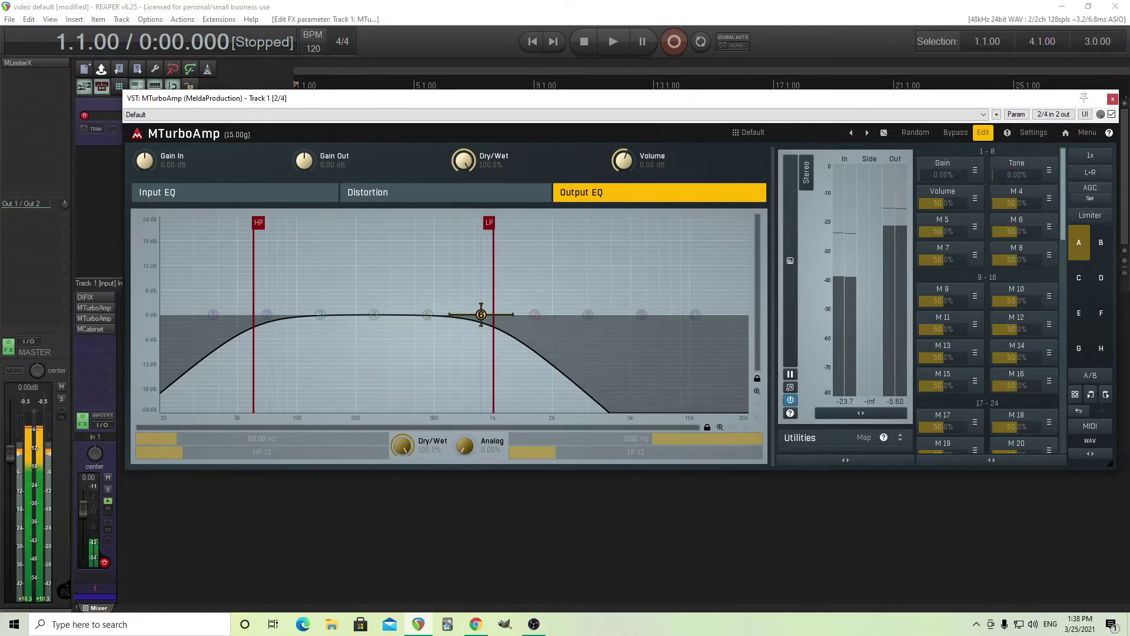
left_click(1014, 177)
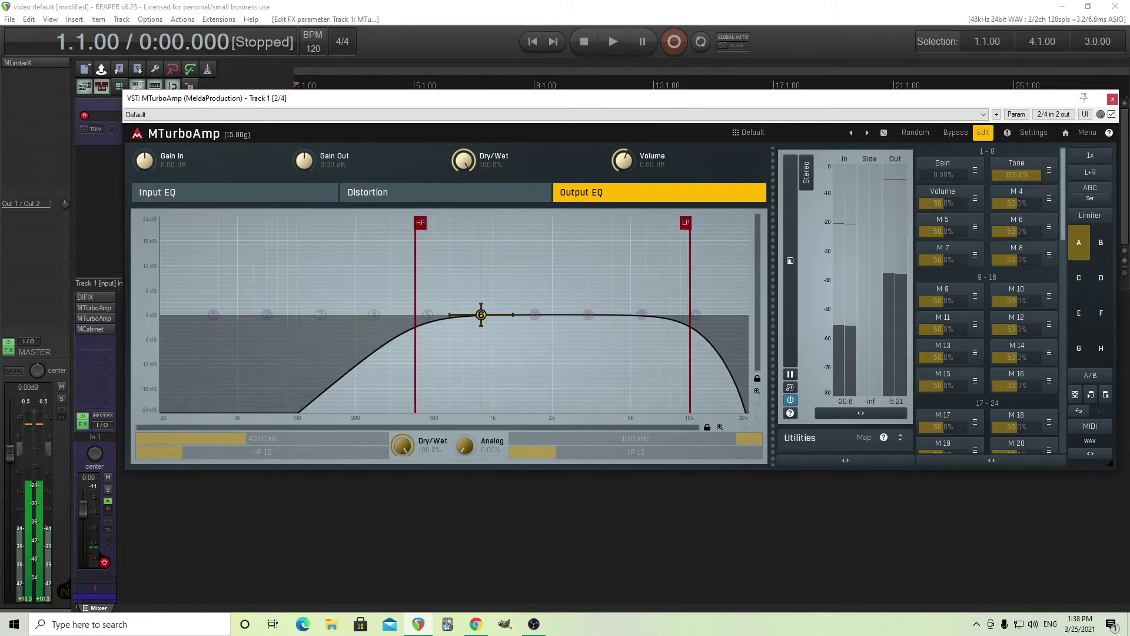
left_click(1016, 174)
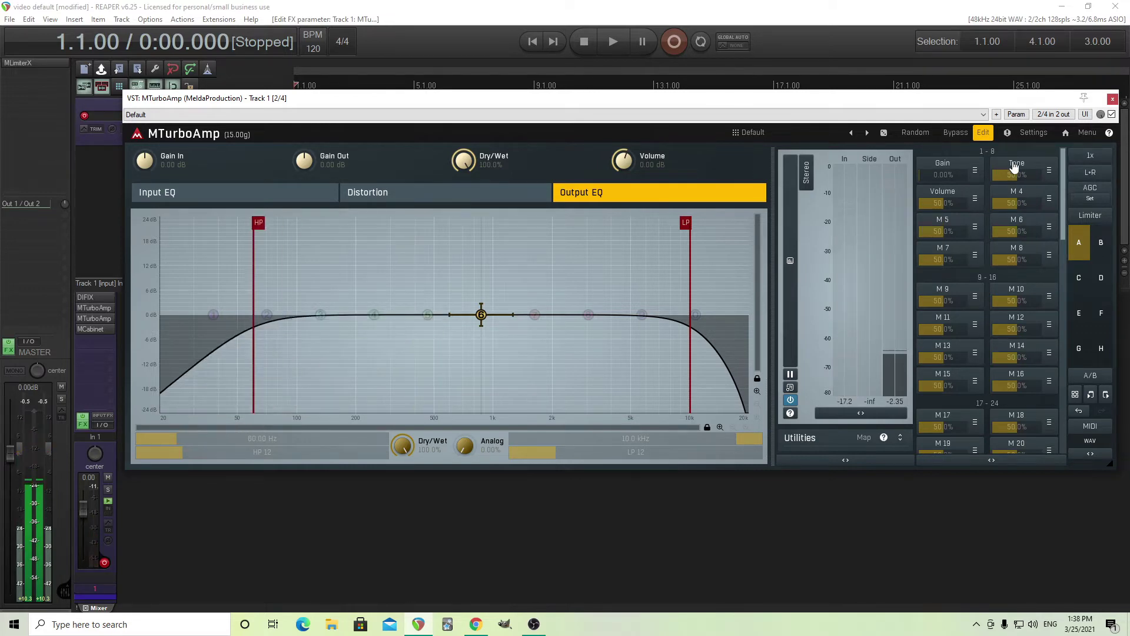
left_click(1049, 171)
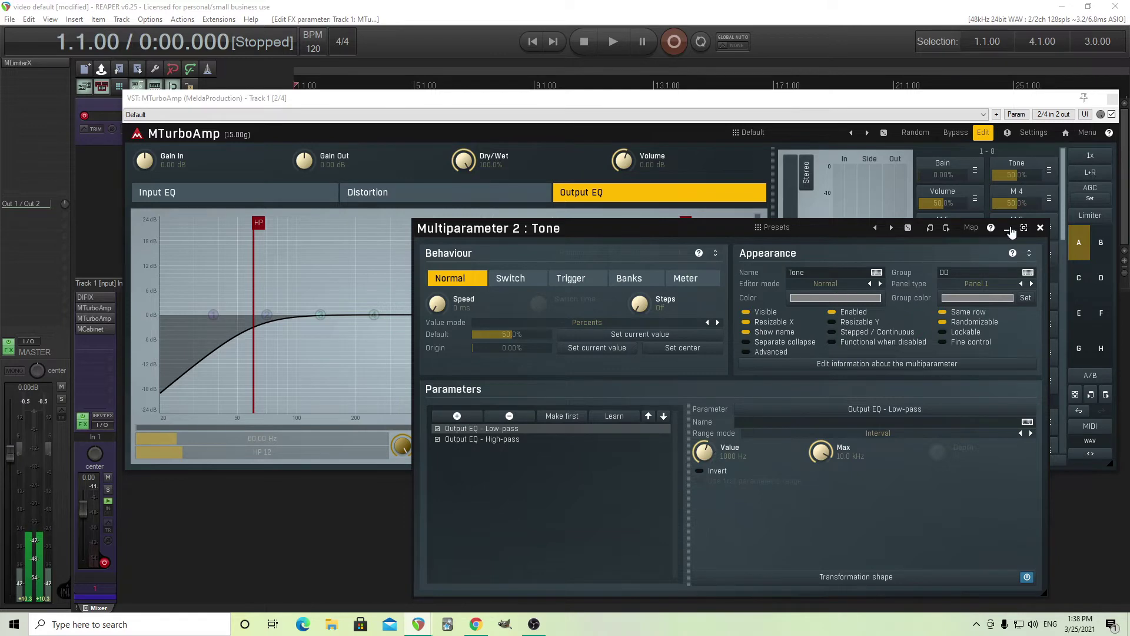
Step: Steepen the Output EQ filters to HP 24 and LP 24 slopes
left_click(1040, 228)
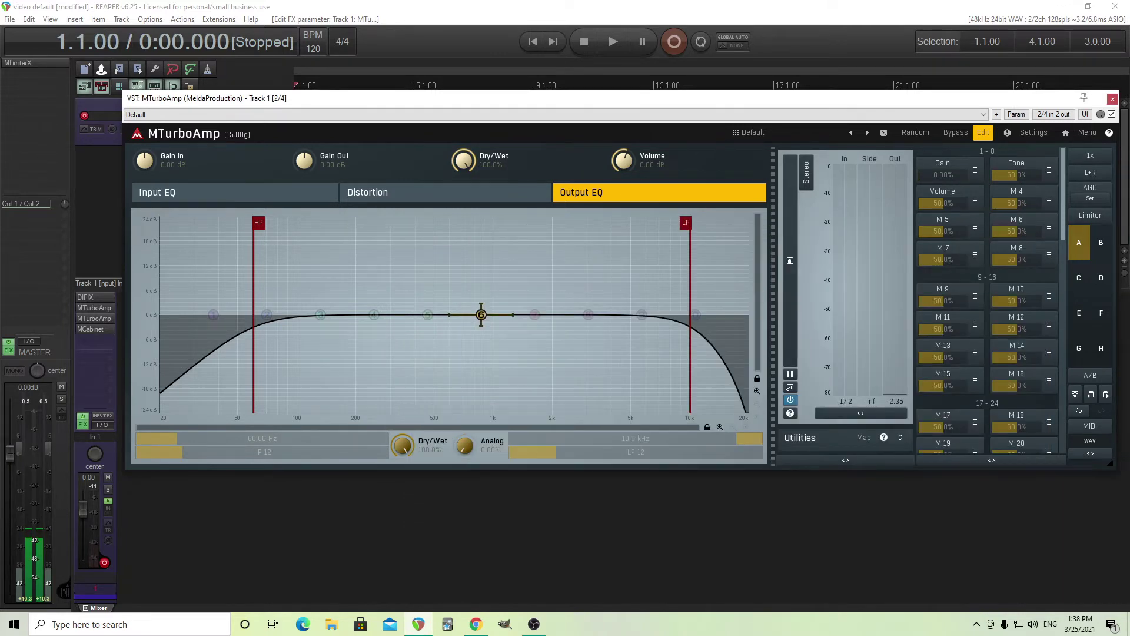
left_click_drag(262, 451, 262, 445)
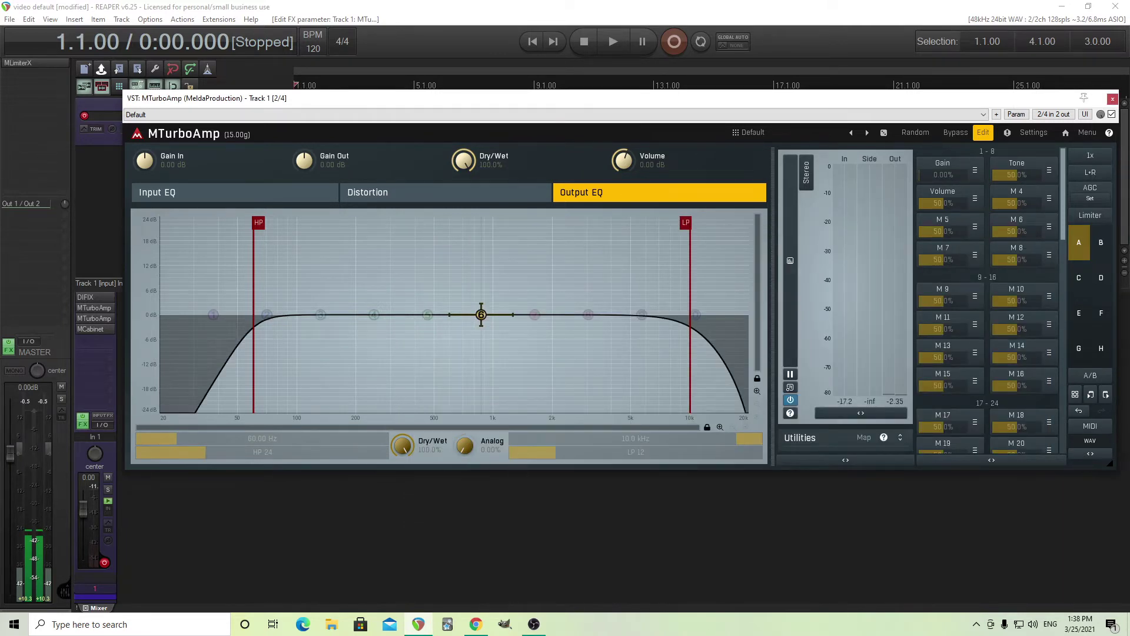
left_click_drag(564, 452, 563, 446)
Step: Bend Tone's low-pass mapping curve slightly
left_click(1015, 172)
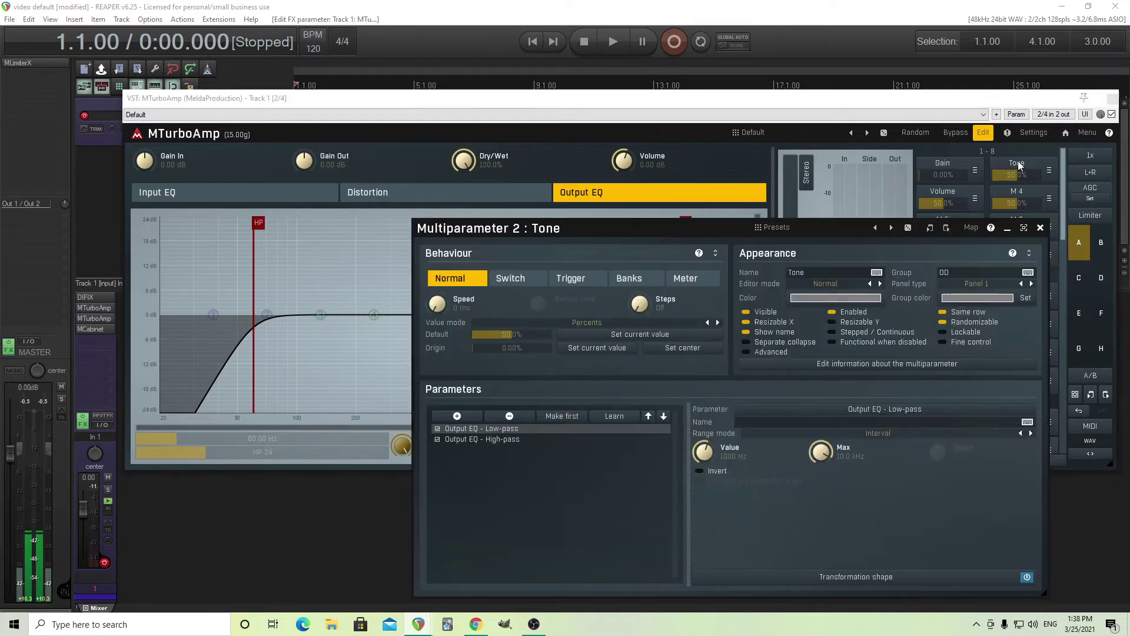
left_click(858, 576)
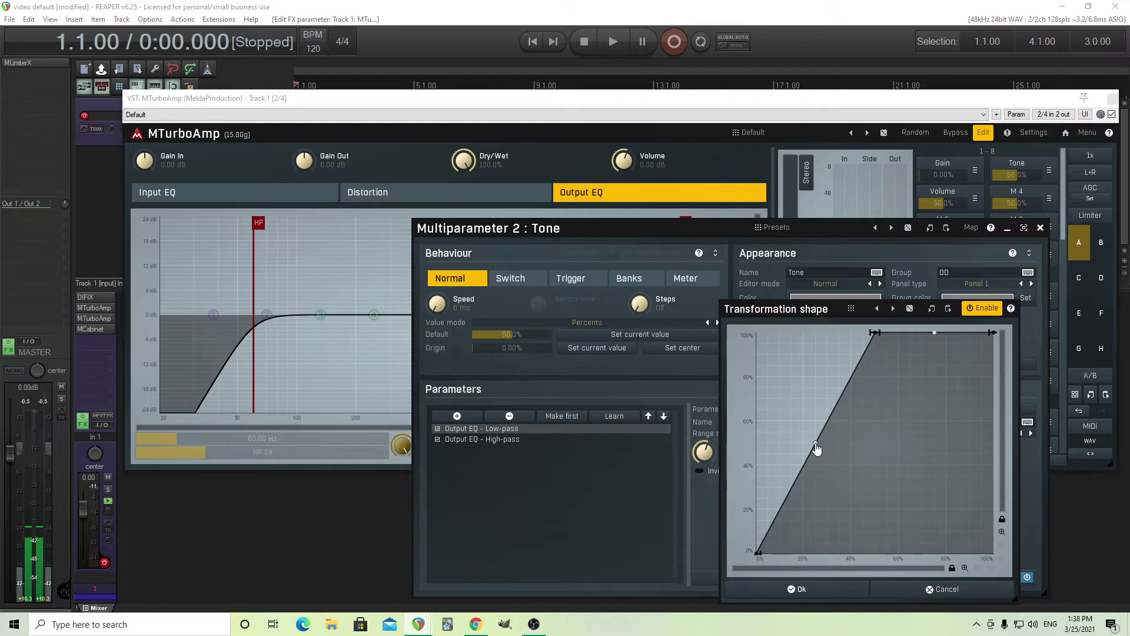
left_click_drag(816, 448, 780, 385)
left_click(818, 589)
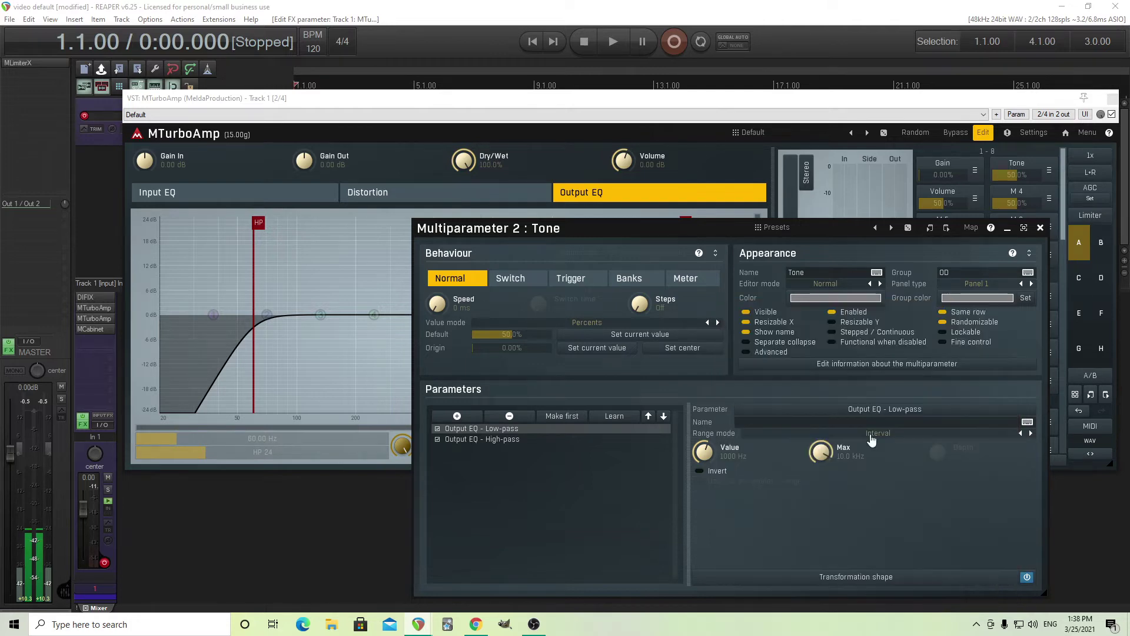
left_click(1039, 227)
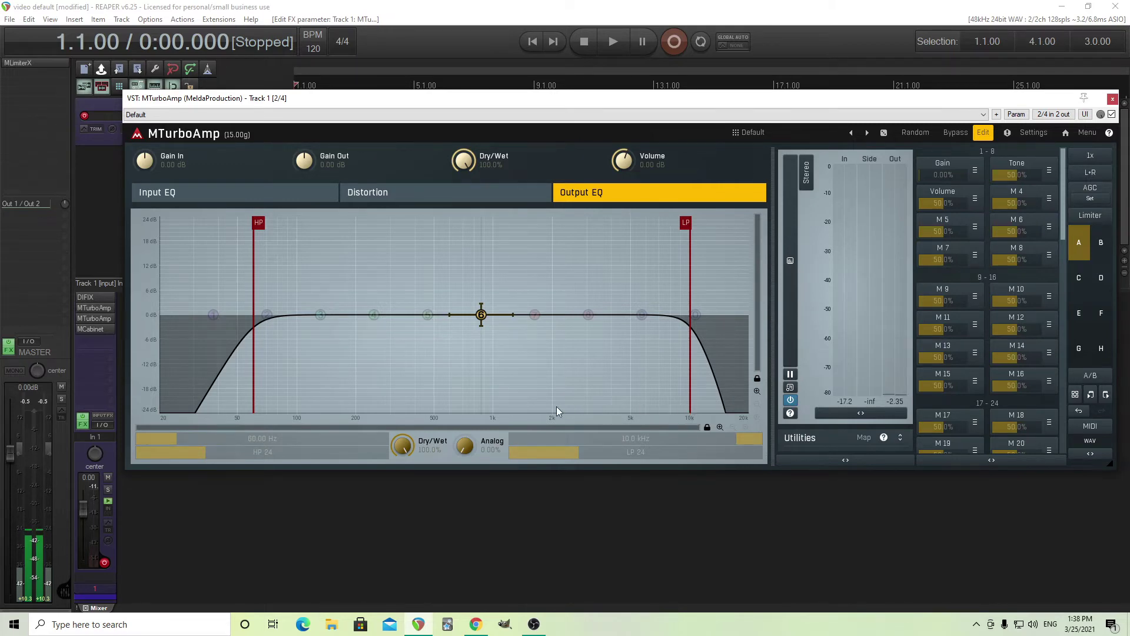
Step: Bend Tone's Output EQ - High-pass link into a concave curve
left_click(1016, 167)
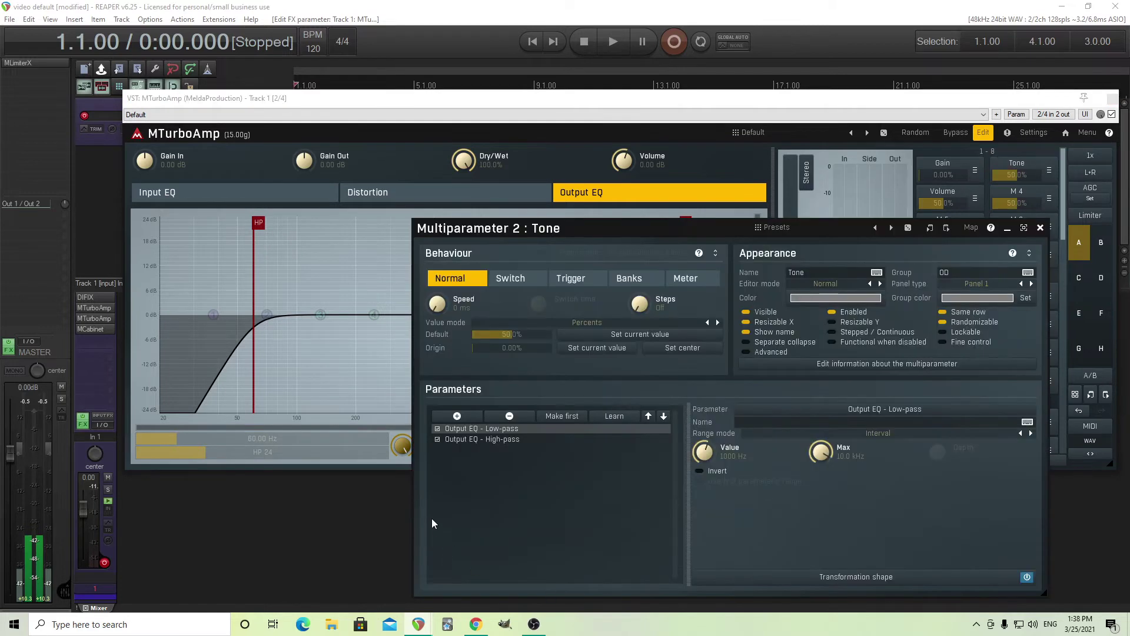
left_click(483, 442)
left_click(904, 577)
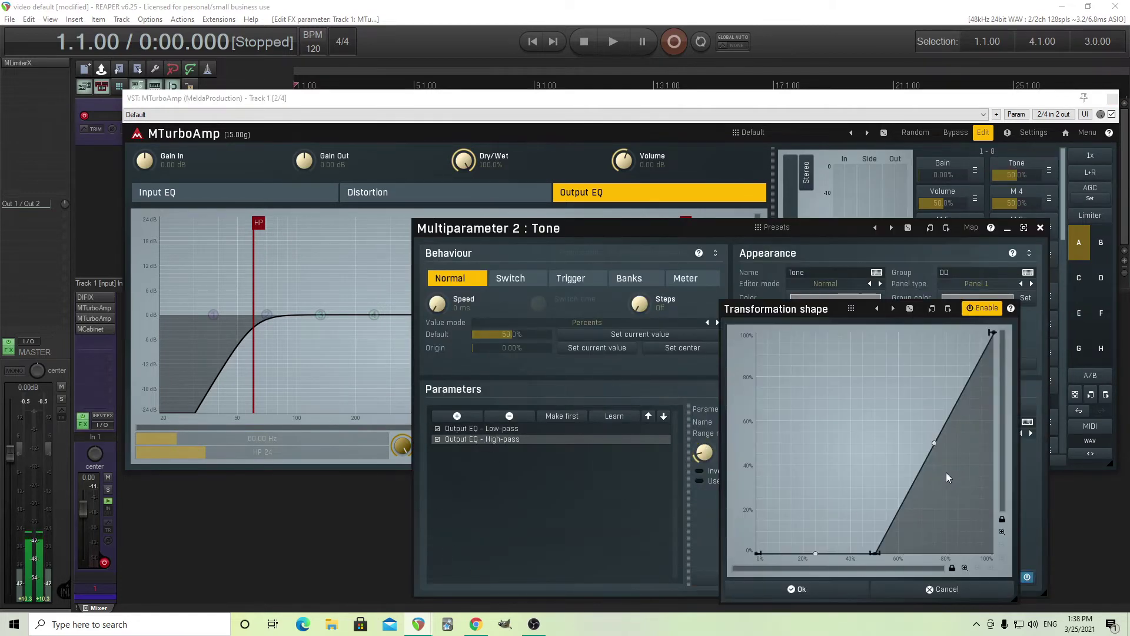
left_click_drag(934, 448, 962, 507)
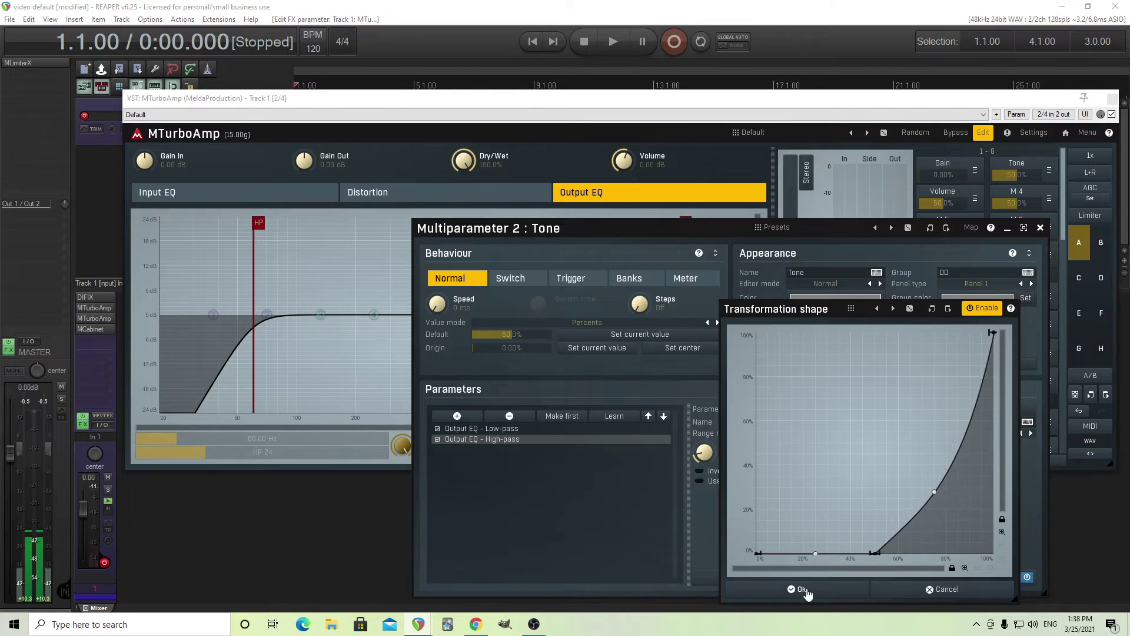
left_click(802, 589)
left_click(1040, 228)
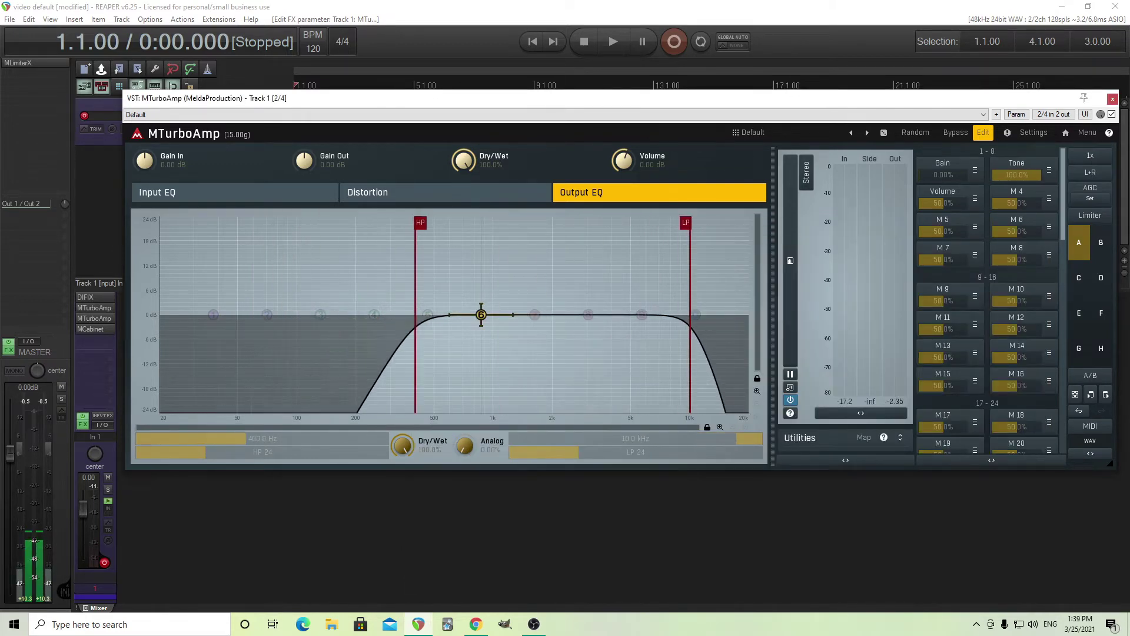
Step: Sweep Tone from 0% to full and reset it to 50%, then remove a stray 4.4 kHz EQ boost
double_click(1027, 174)
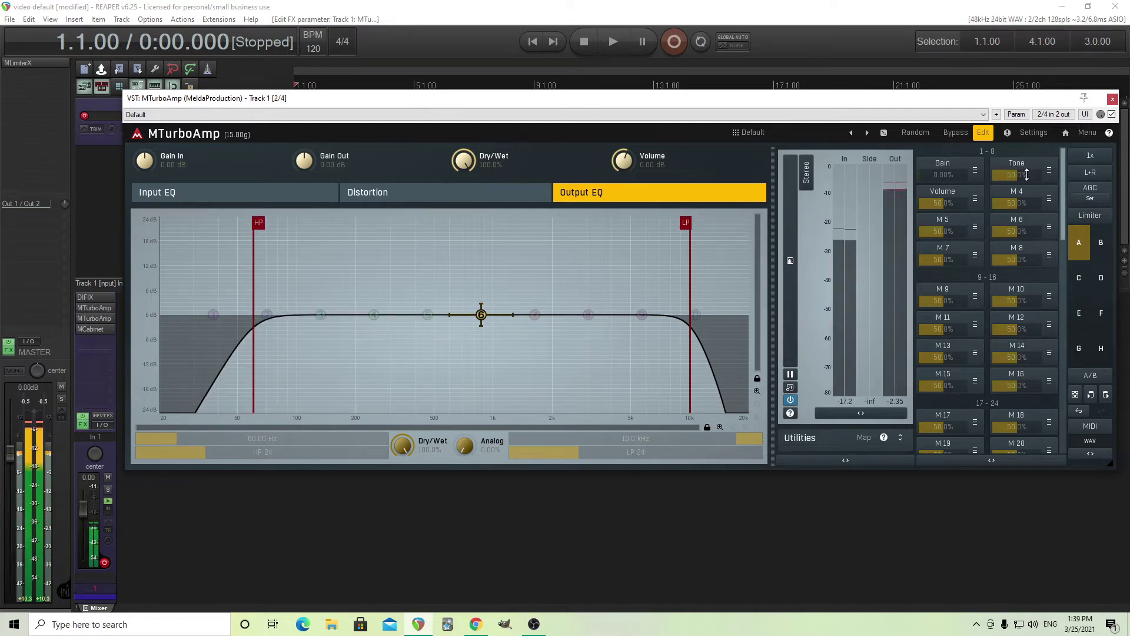
left_click_drag(1027, 174, 1030, 177)
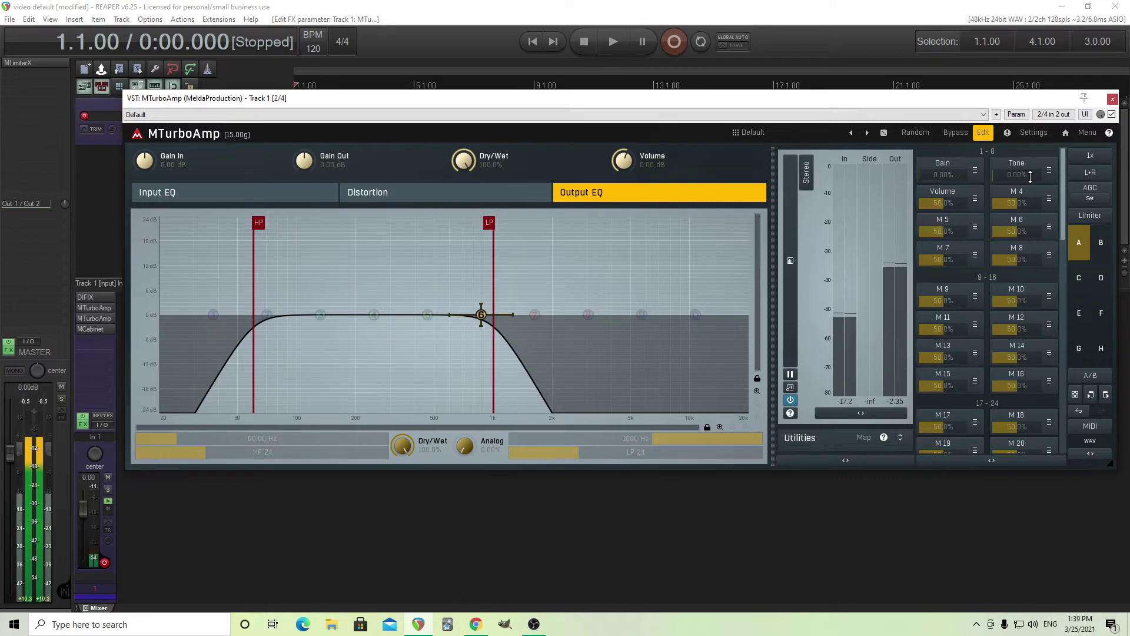
left_click_drag(1030, 177, 1050, 144)
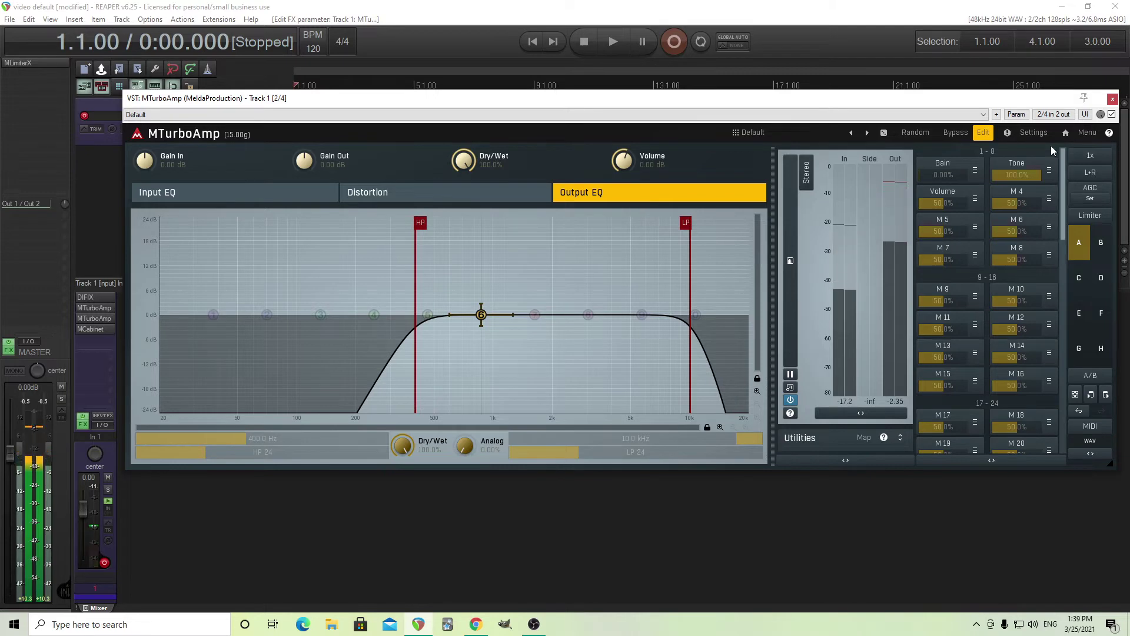
double_click(1027, 174)
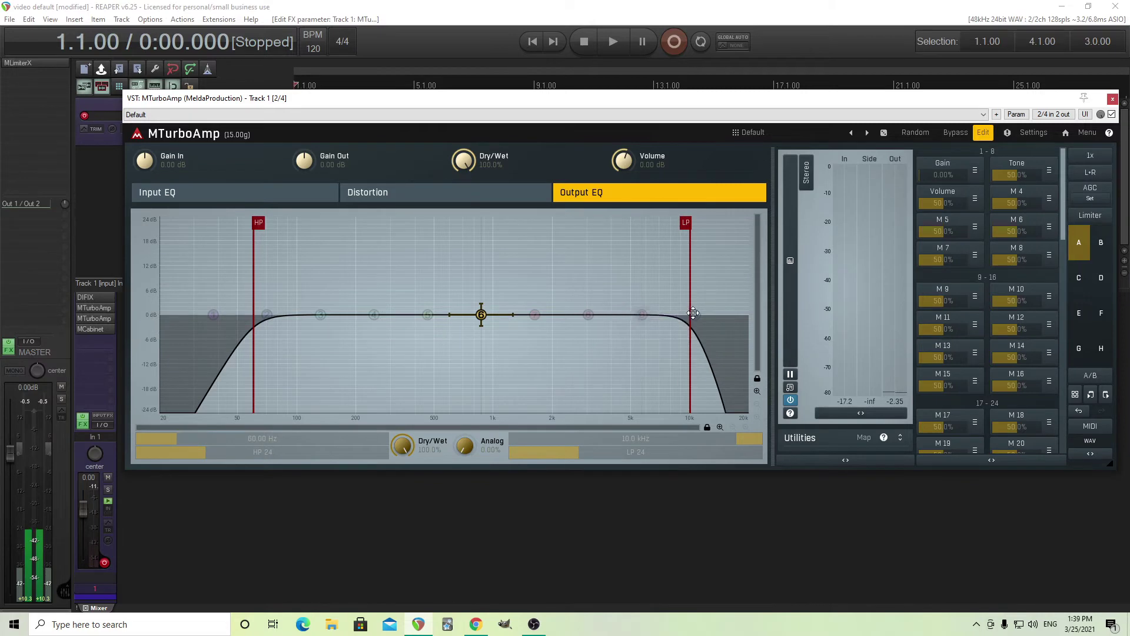
left_click_drag(693, 313, 630, 329)
double_click(631, 328)
Step: On the Distortion page, enable Stage 3 and set Stage 2 to Clip 3 mode
left_click(380, 198)
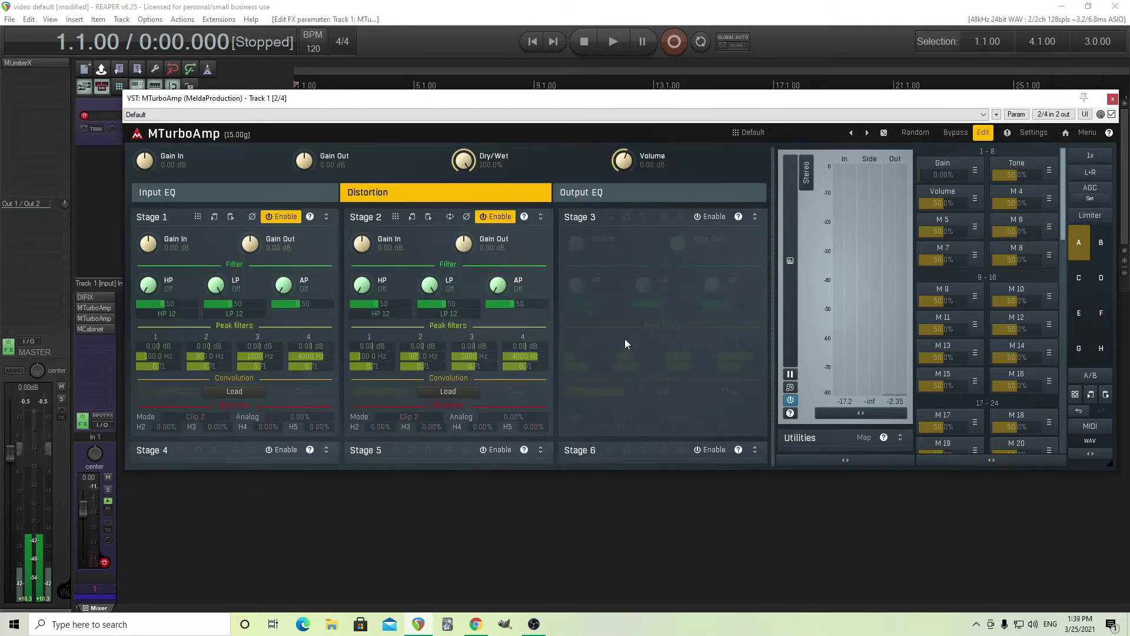
left_click(711, 217)
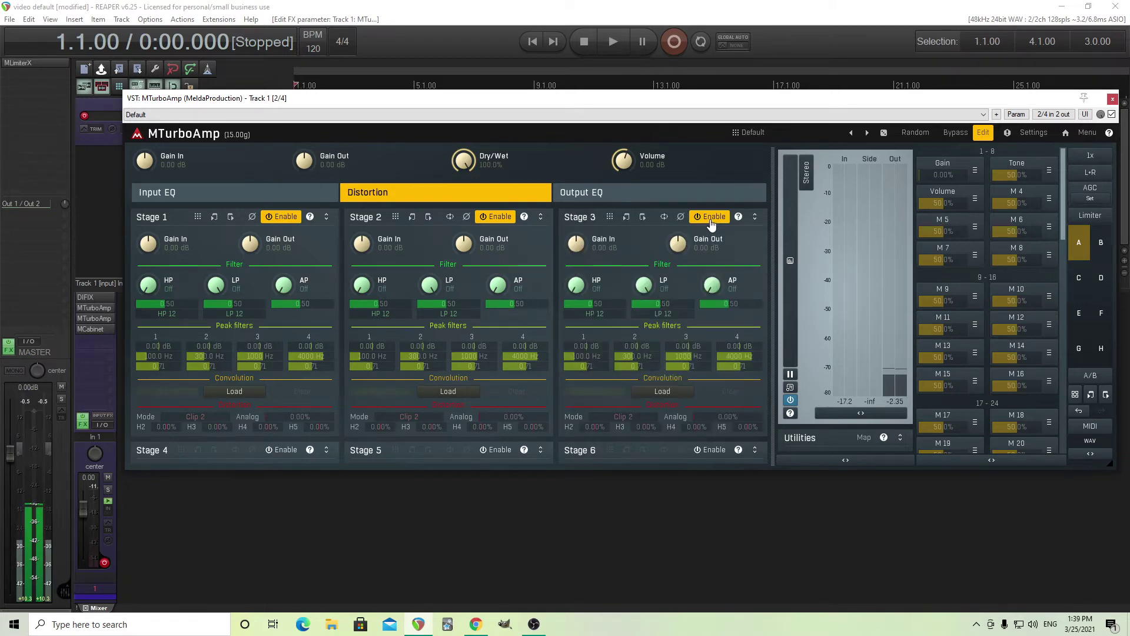
left_click(420, 419)
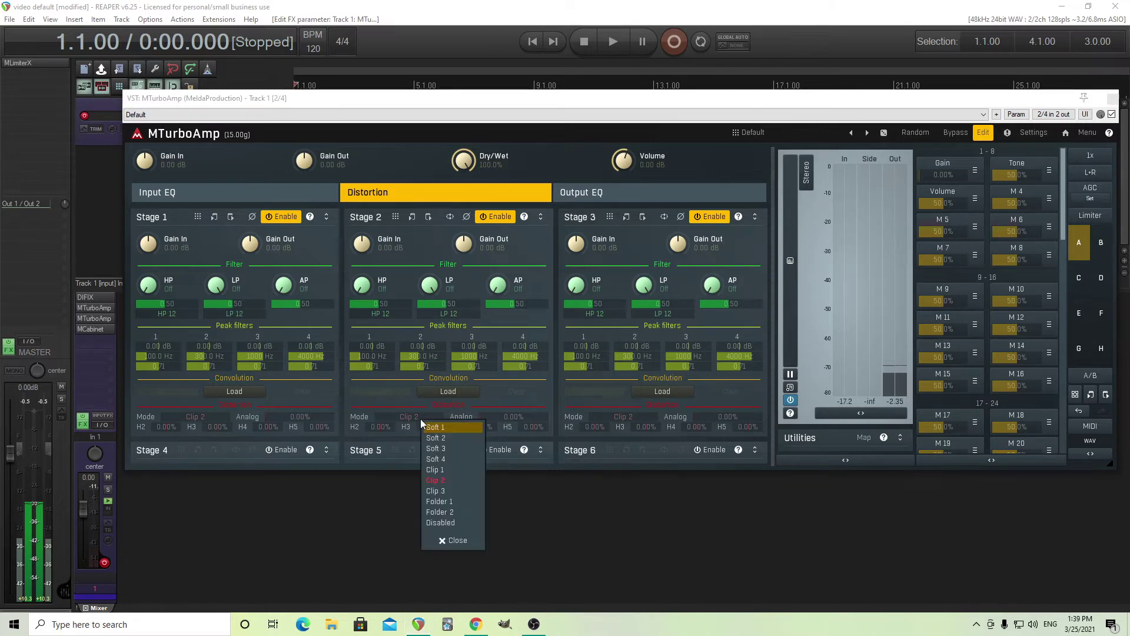
left_click(469, 491)
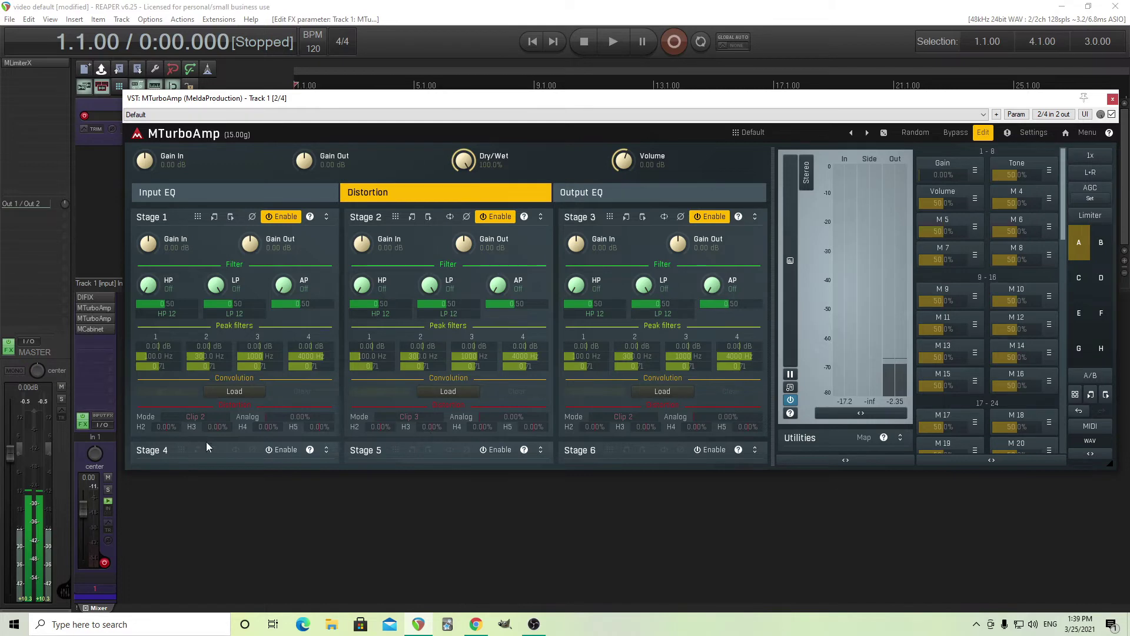
Step: Set Stage 1's mode to Disabled, Stage 3 to Soft 4, and switch Stage 1 off
left_click(203, 420)
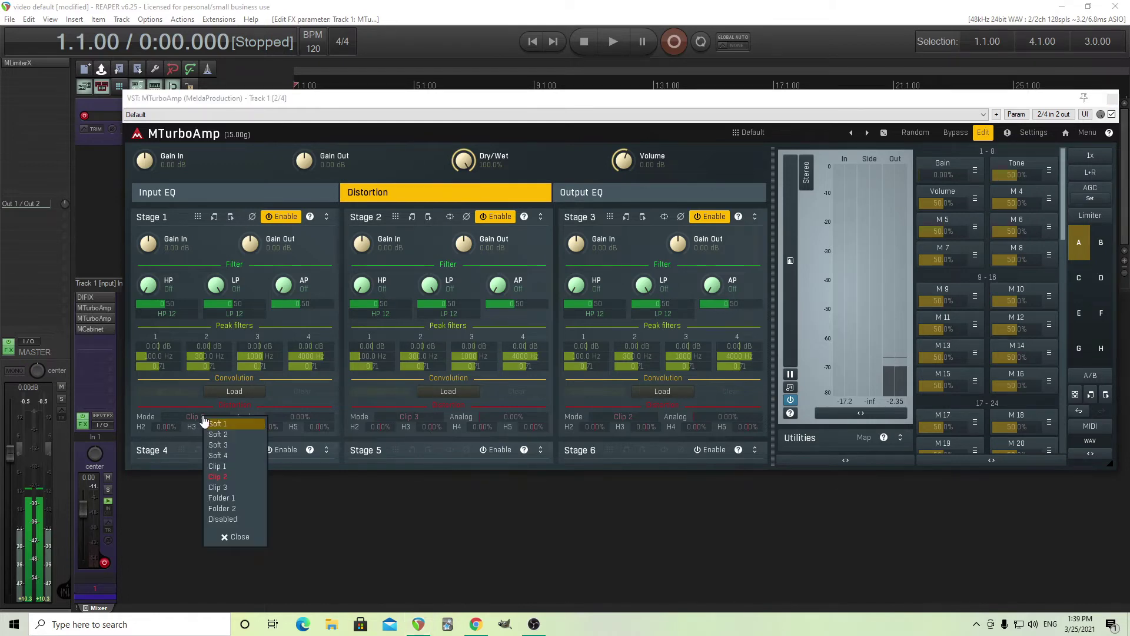
left_click(223, 521)
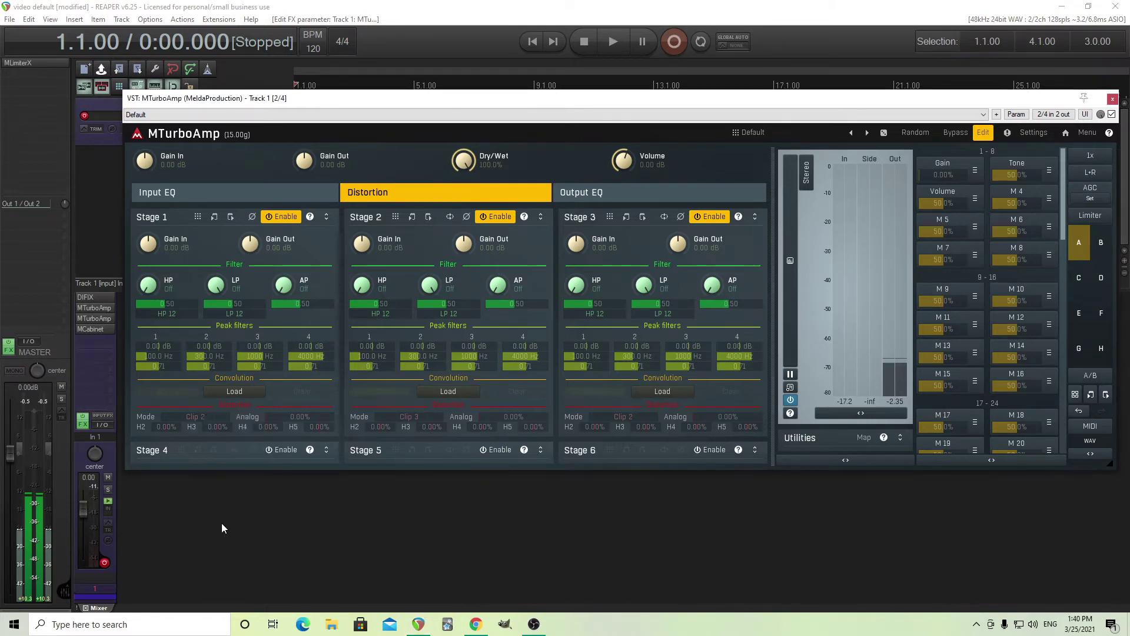
left_click(641, 418)
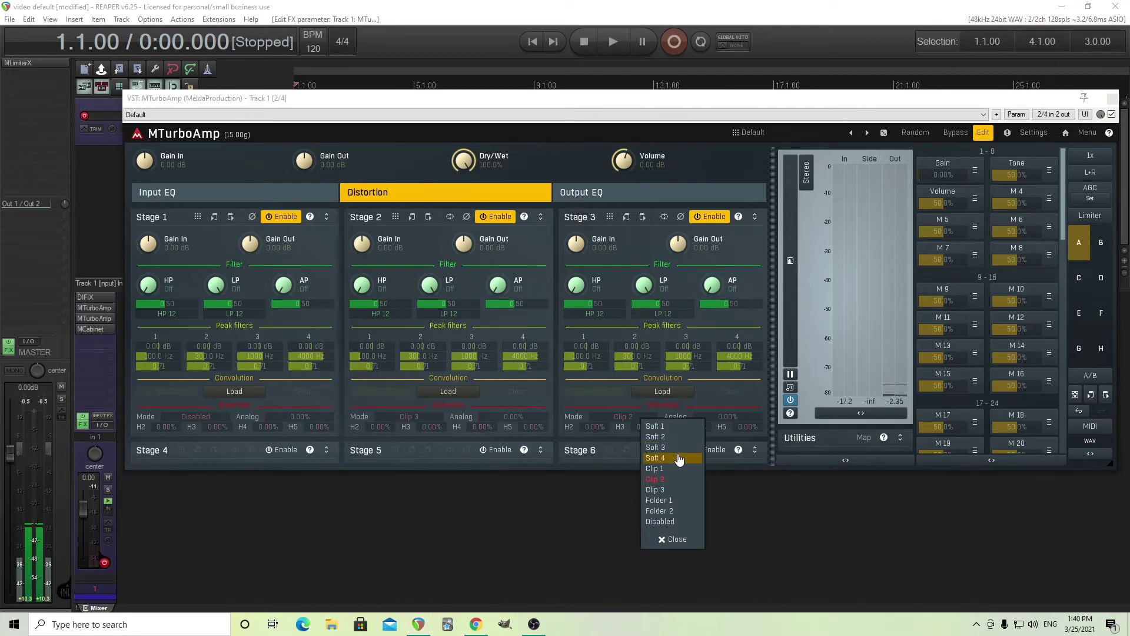
left_click(678, 458)
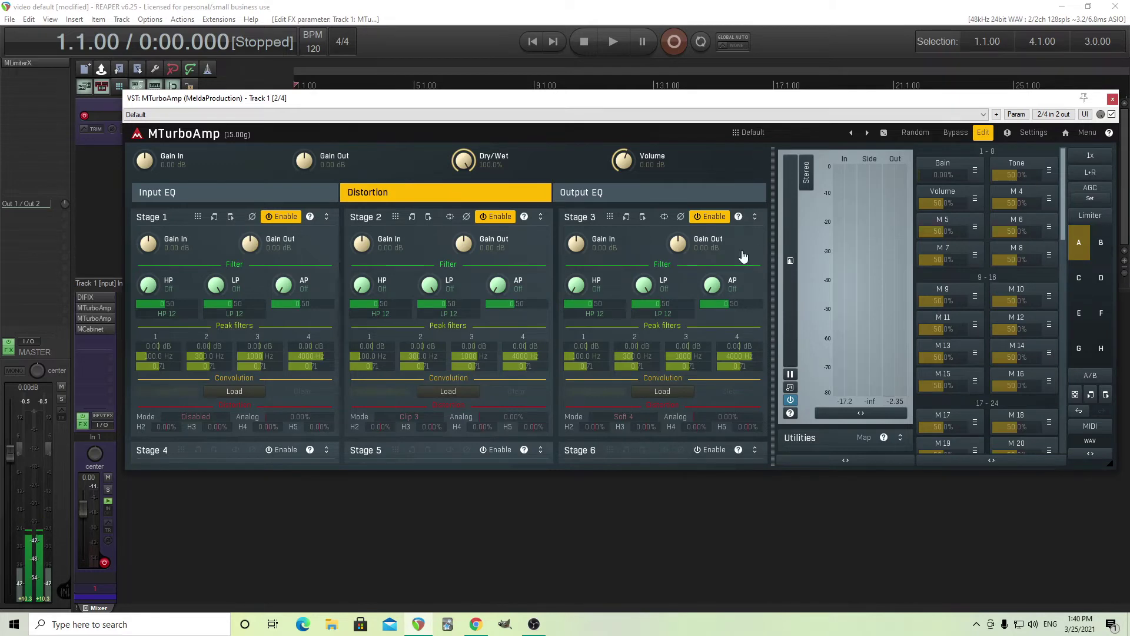
left_click(287, 218)
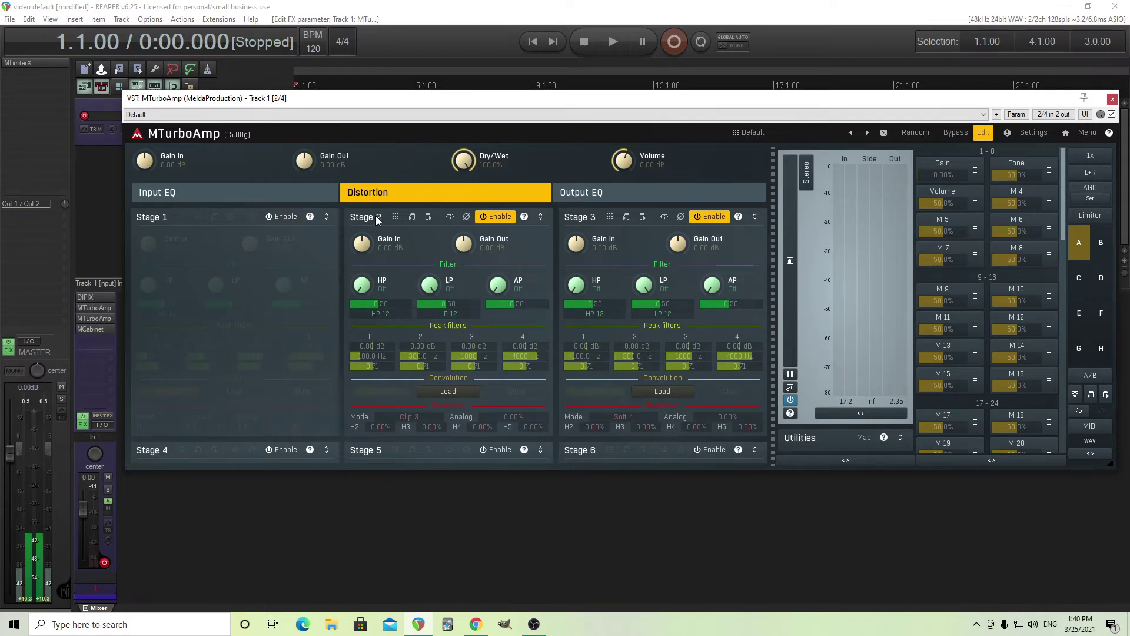
Step: Set Stage 2's filter slopes to HP 6 and LP 6
left_click(387, 317)
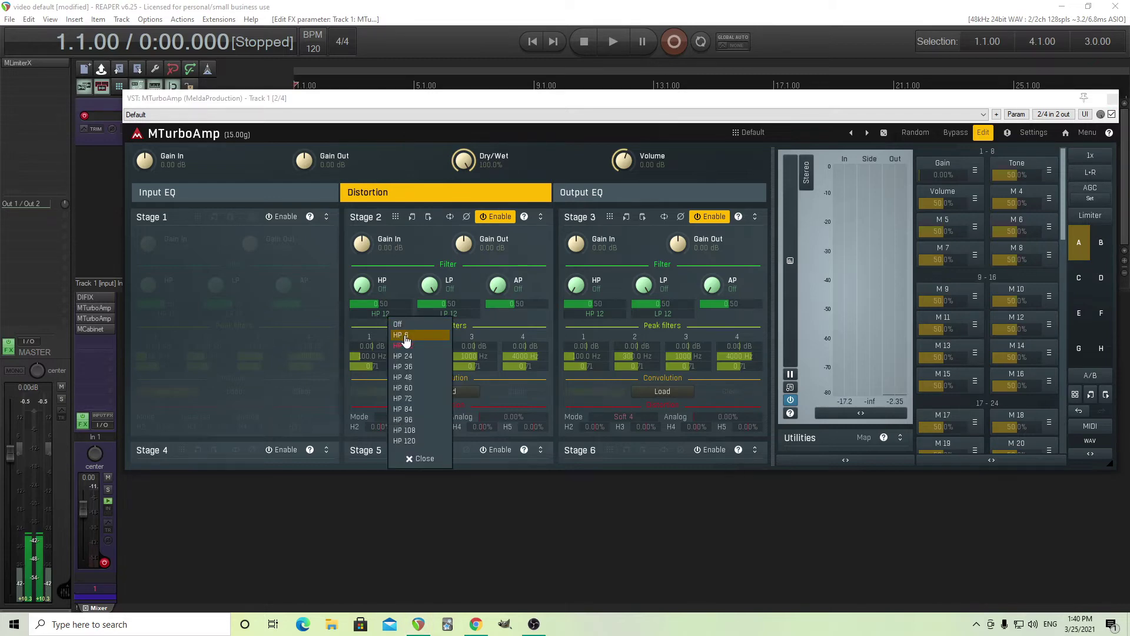
left_click(404, 336)
left_click(438, 316)
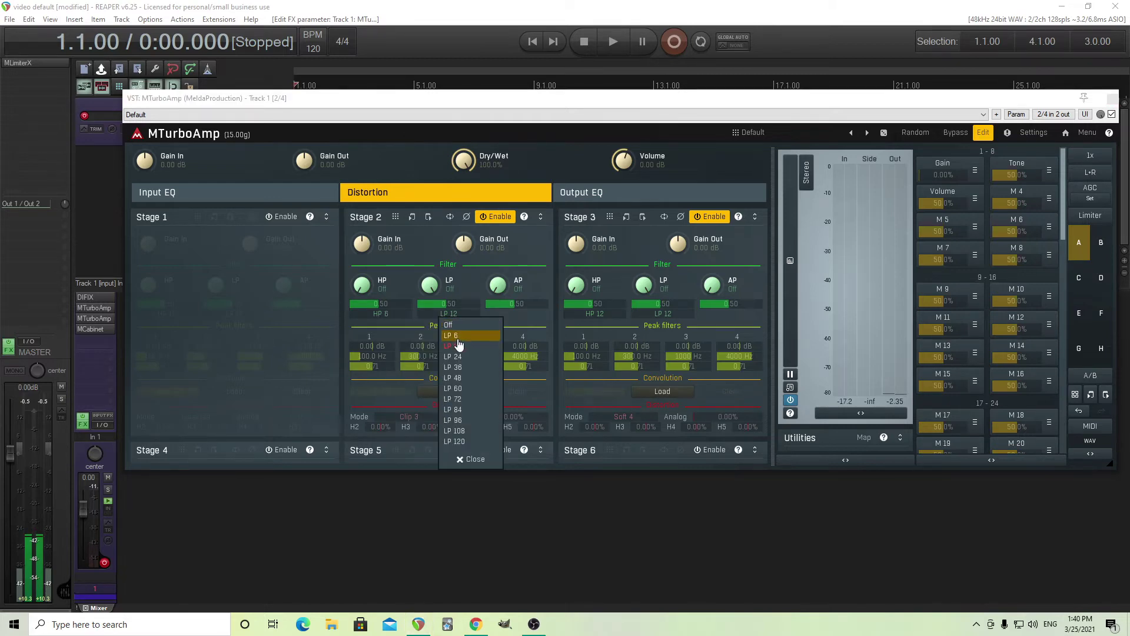
left_click(457, 336)
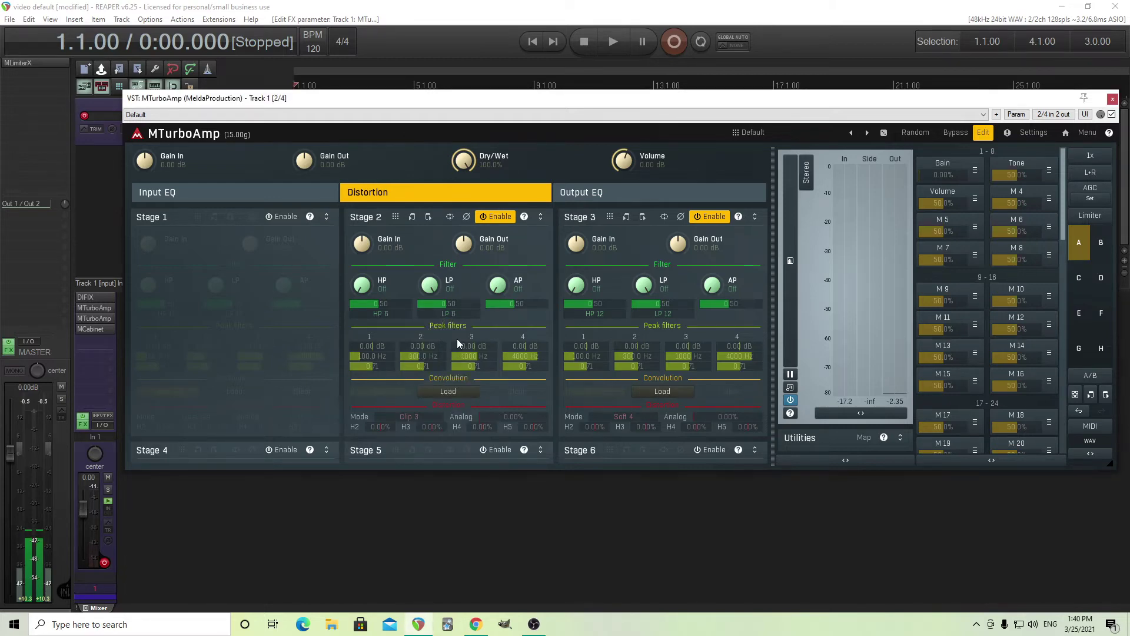
Step: Enter 720 Hz for Stage 2's high-pass and 800 Hz for its low-pass
double_click(362, 285)
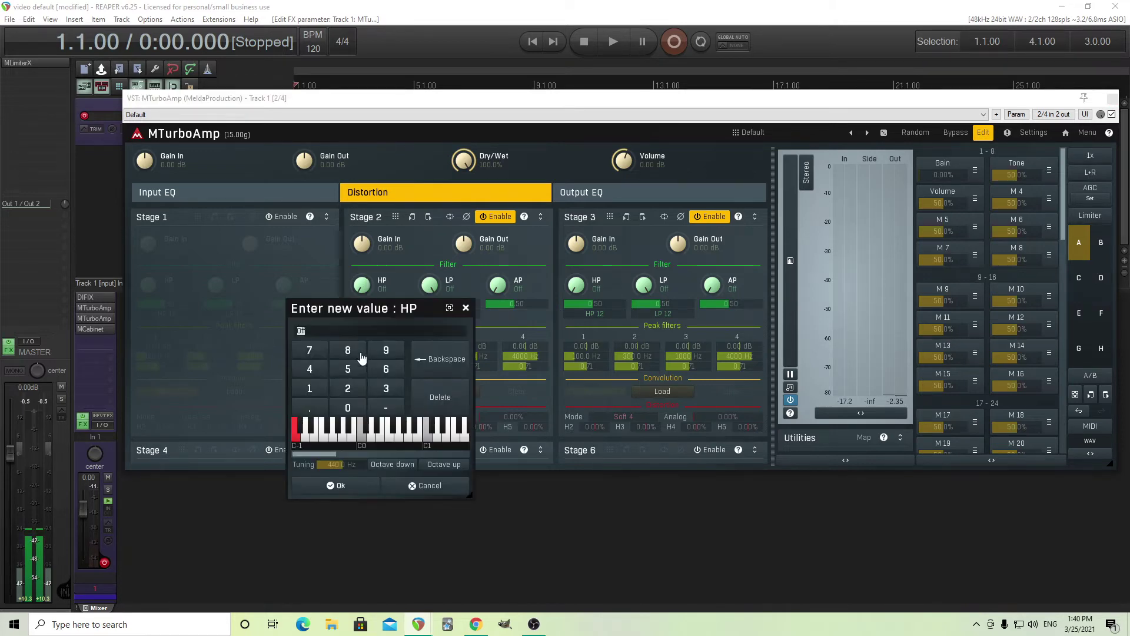
left_click(309, 350)
left_click(347, 388)
left_click(348, 408)
left_click(347, 486)
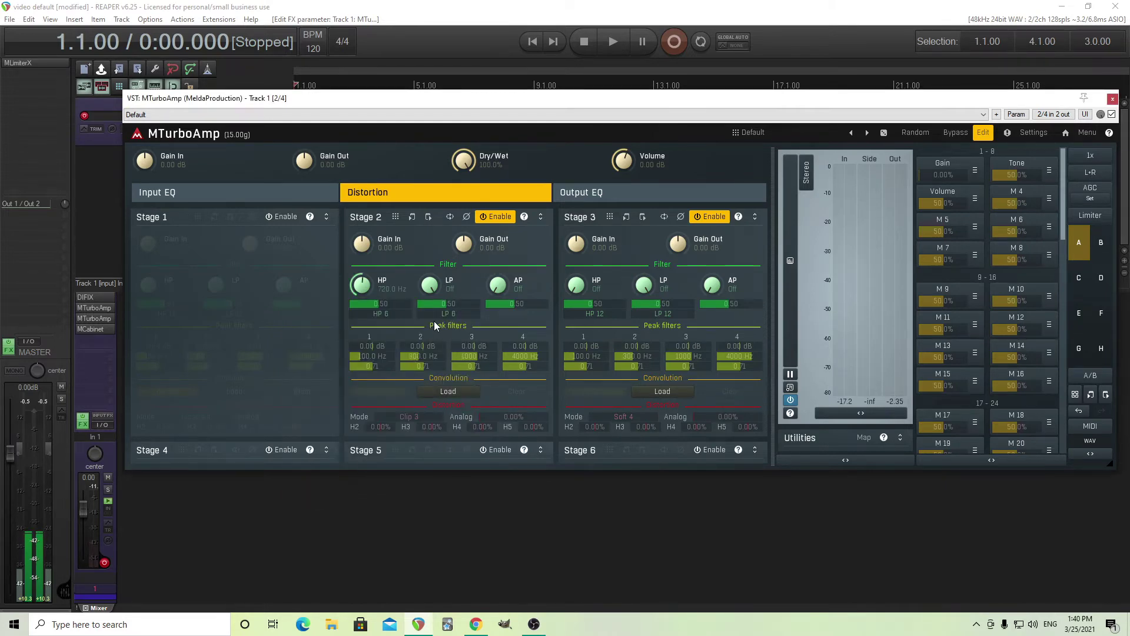
double_click(433, 287)
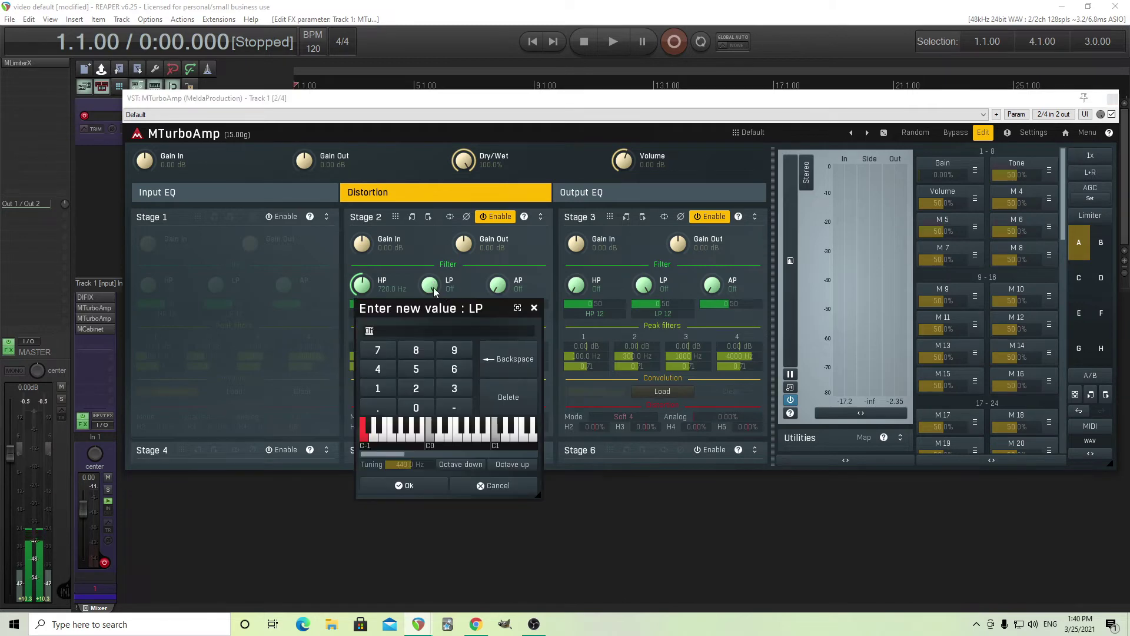
left_click(429, 352)
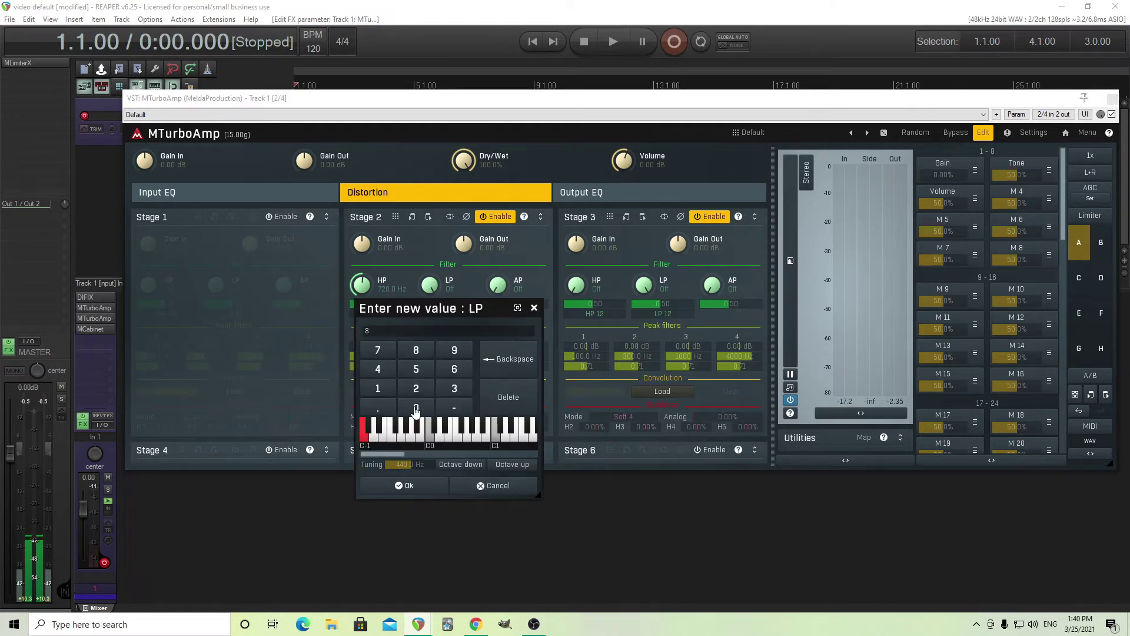
left_click(433, 486)
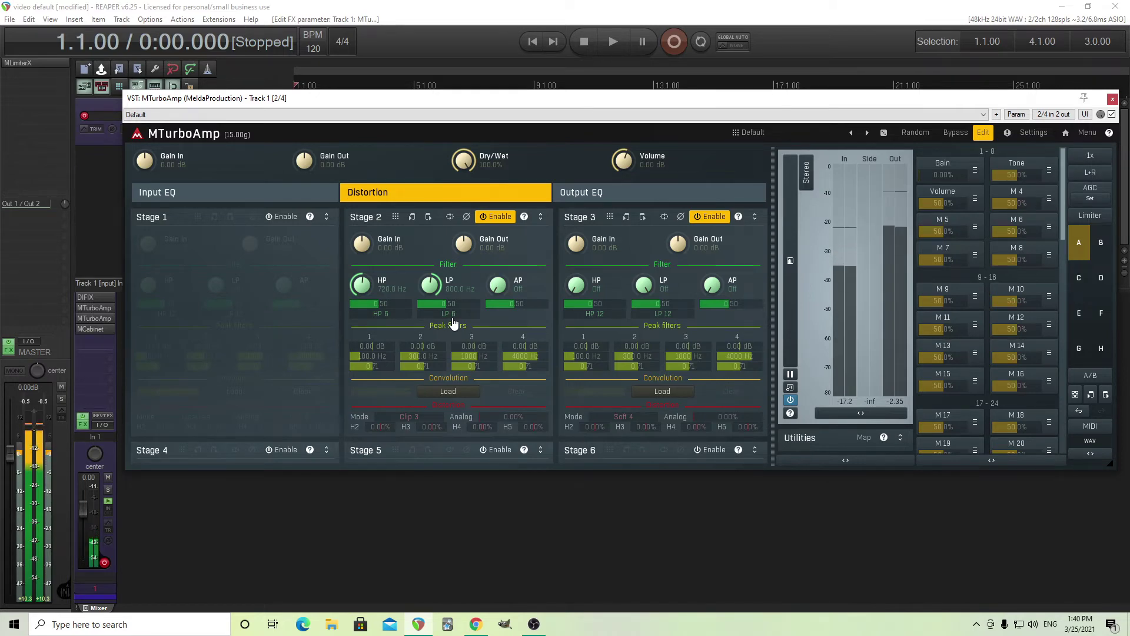
left_click(712, 220)
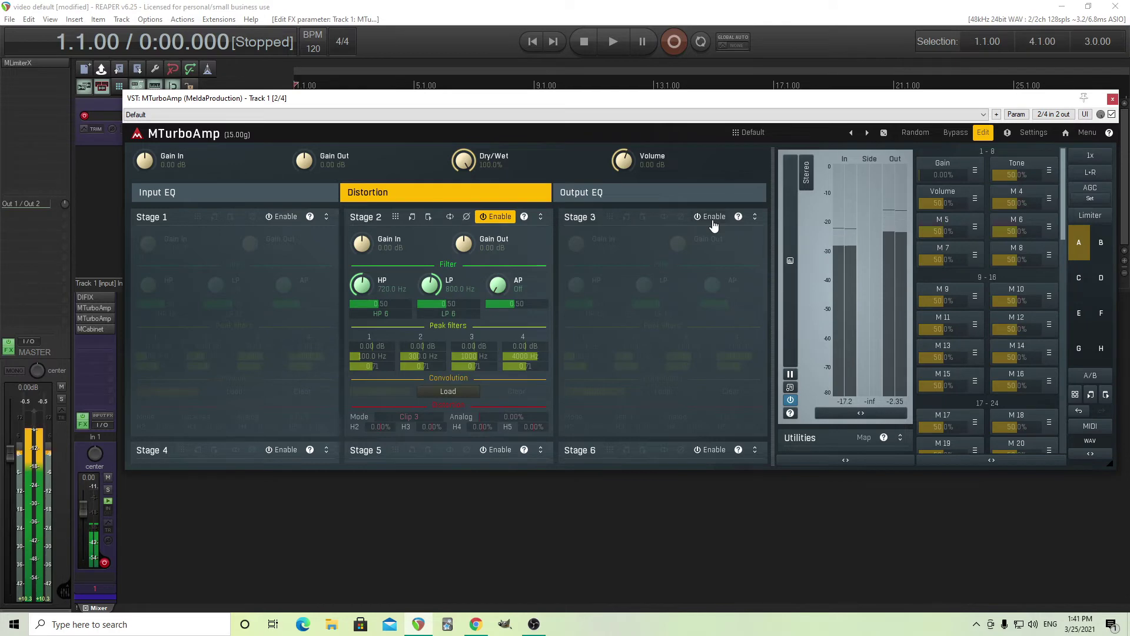
double_click(367, 285)
double_click(442, 286)
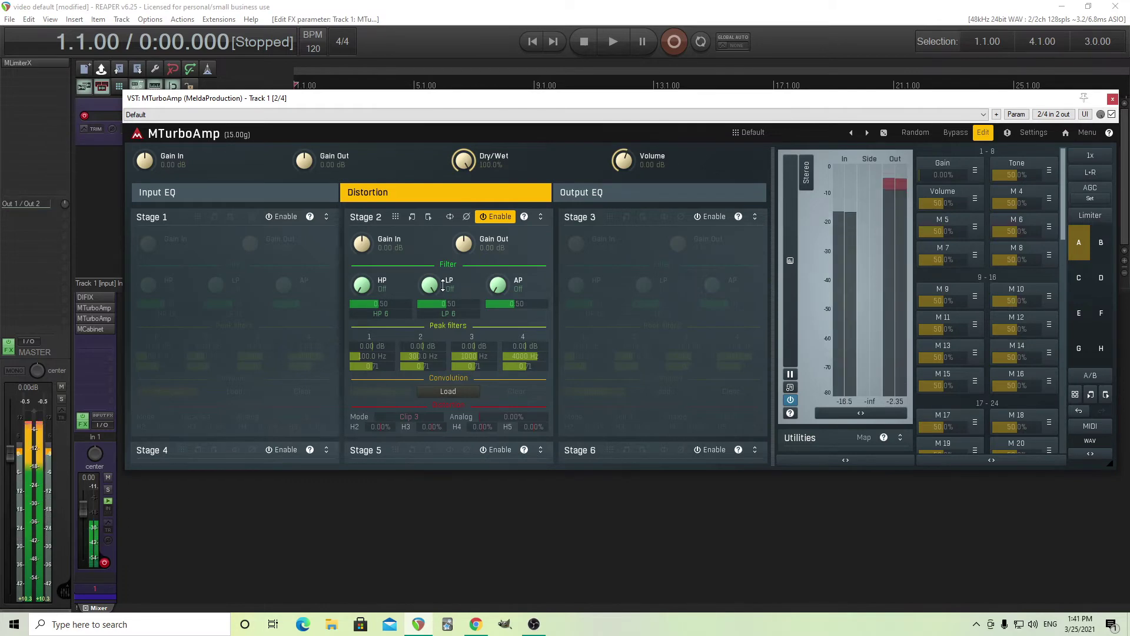
right_click(443, 286)
left_click(416, 349)
left_click(416, 407)
left_click(416, 407)
left_click(429, 486)
right_click(367, 286)
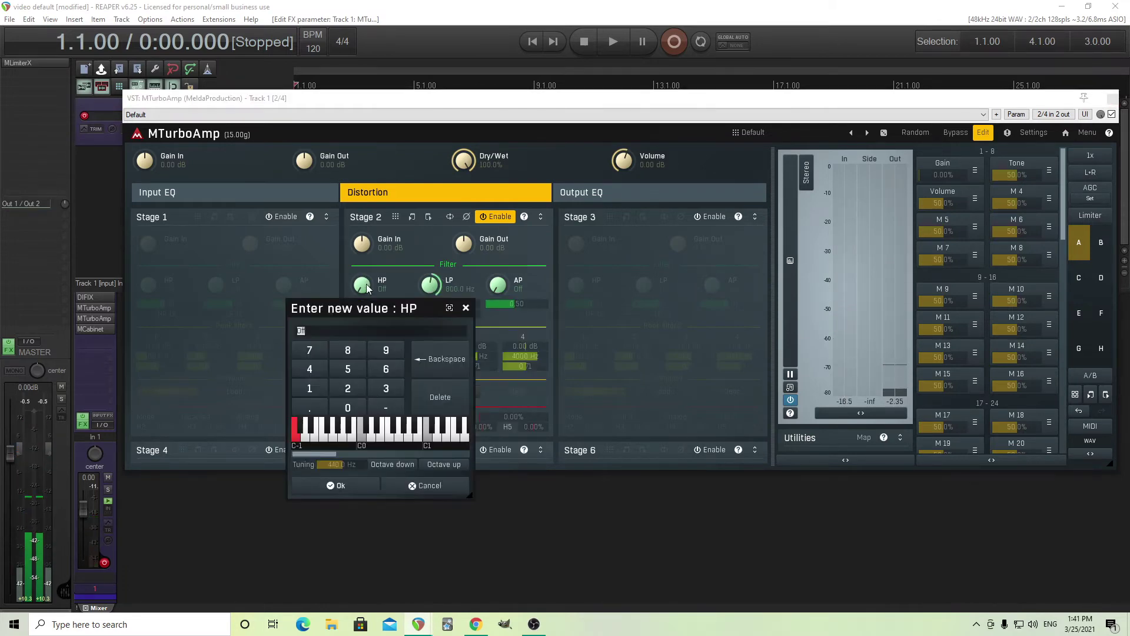
left_click(353, 486)
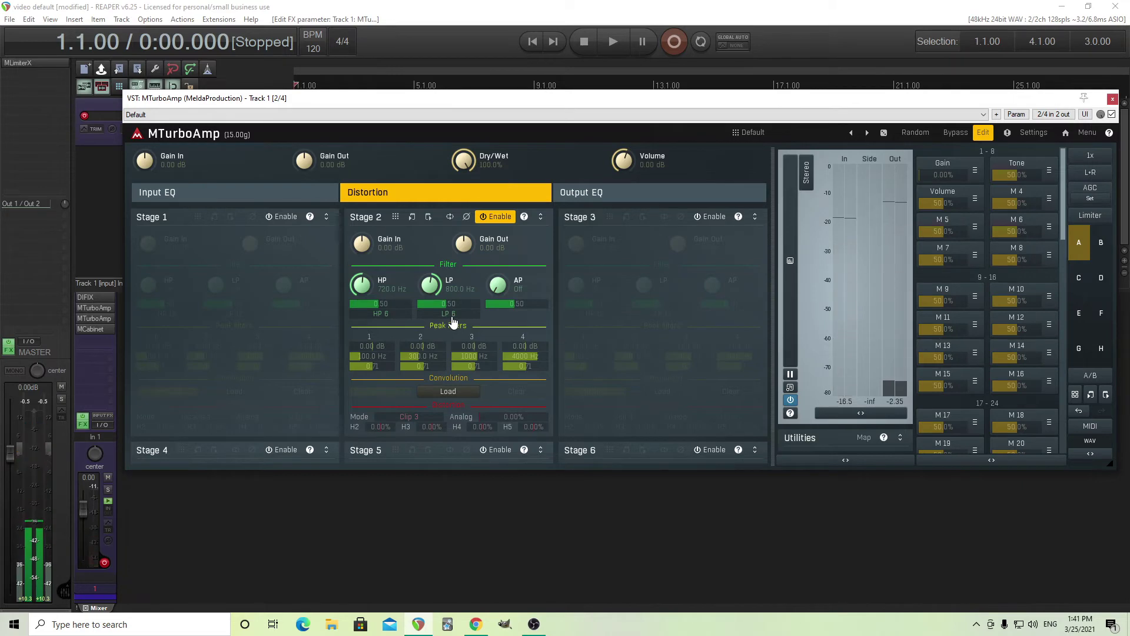
left_click(712, 217)
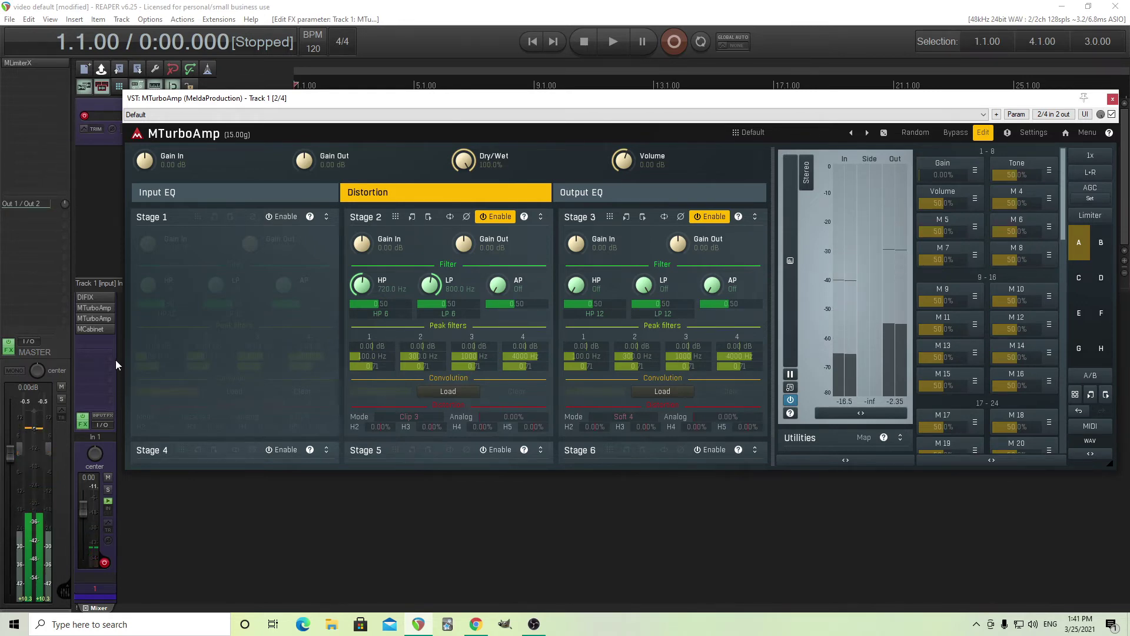
Step: Switch the other MTurboAmp instance's amp model to Midwestern and move its window aside
left_click(100, 320)
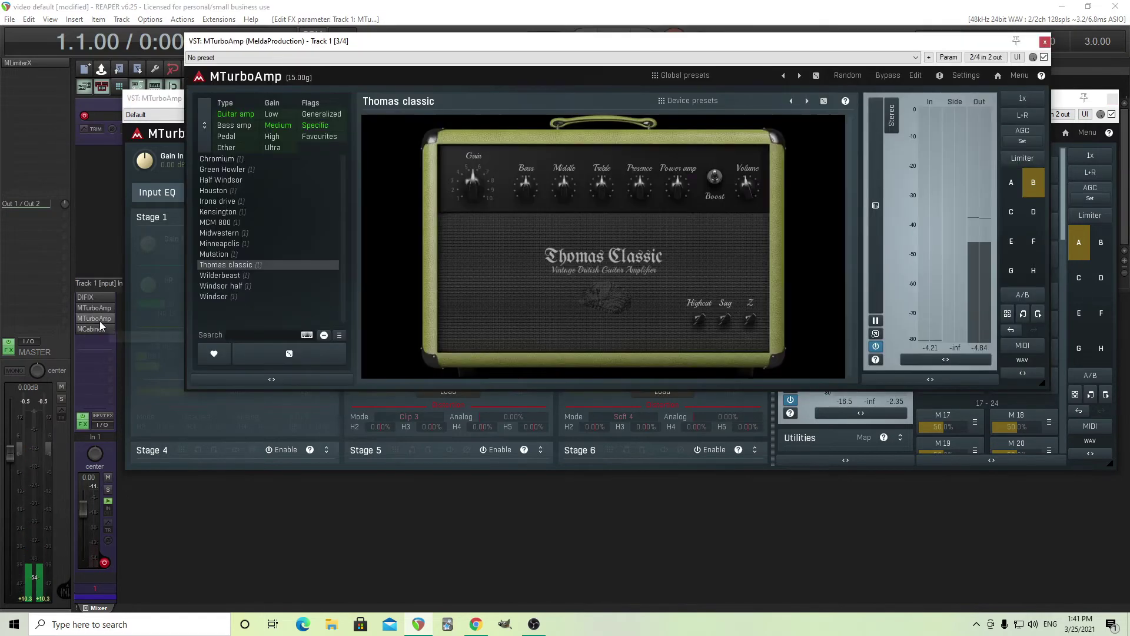
left_click(247, 234)
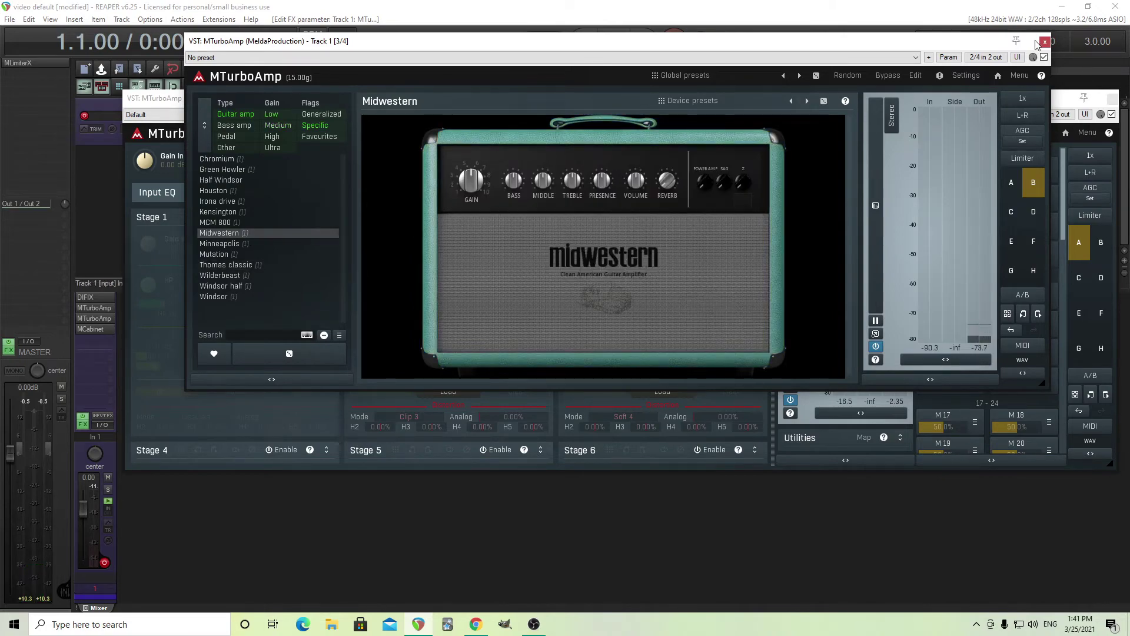
left_click_drag(944, 45, 773, 170)
Step: Bring the second MTurboAmp window to the front and switch off its bypass
left_click(980, 133)
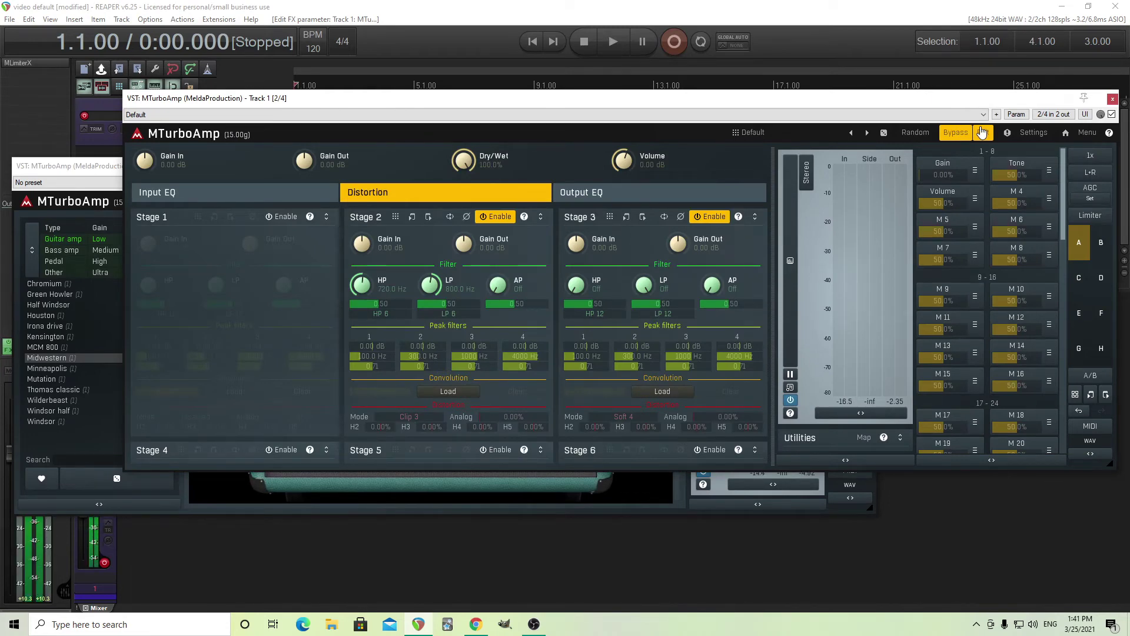
left_click(98, 168)
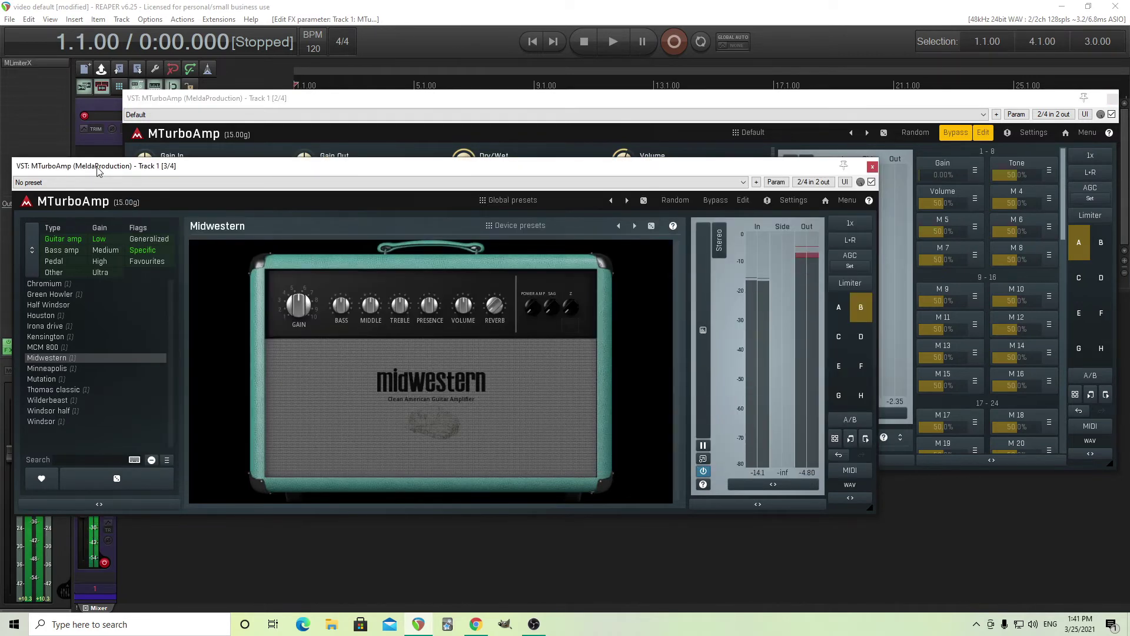
left_click(958, 135)
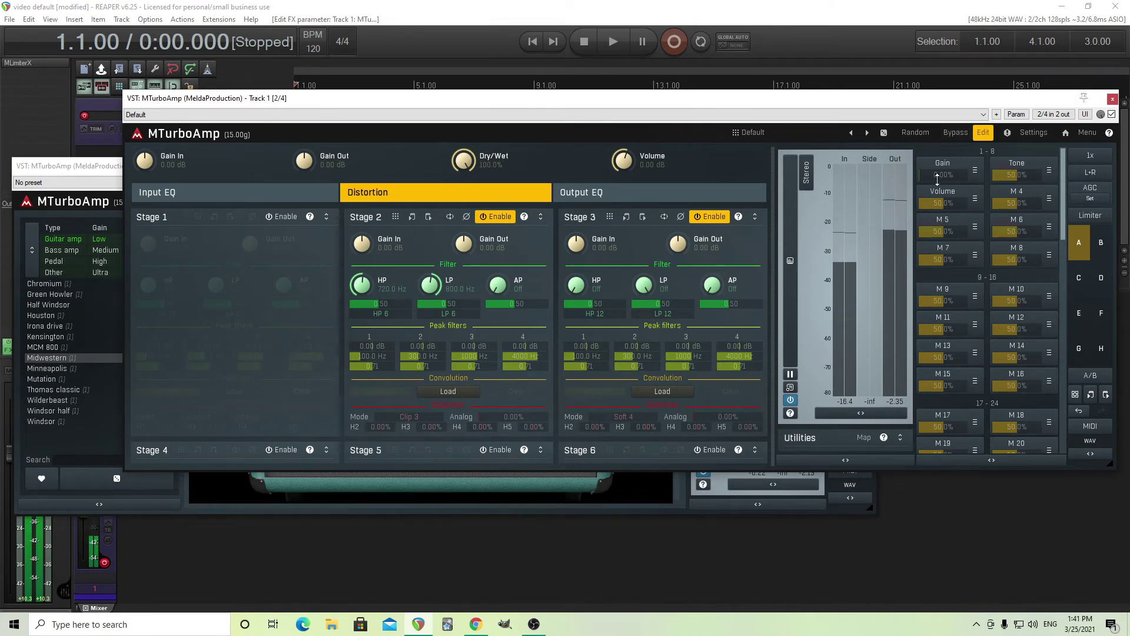
Step: Test the Gain and Volume macros and Stage 2 toggle, leaving both macros at 50%
left_click_drag(938, 177, 939, 175)
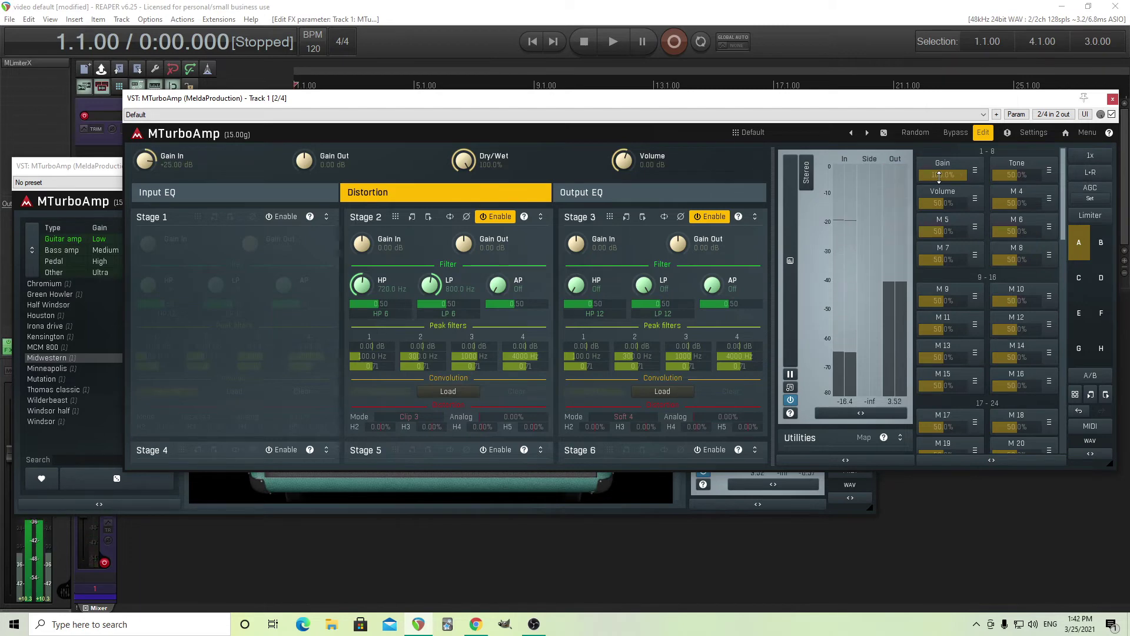
left_click_drag(942, 200, 943, 205)
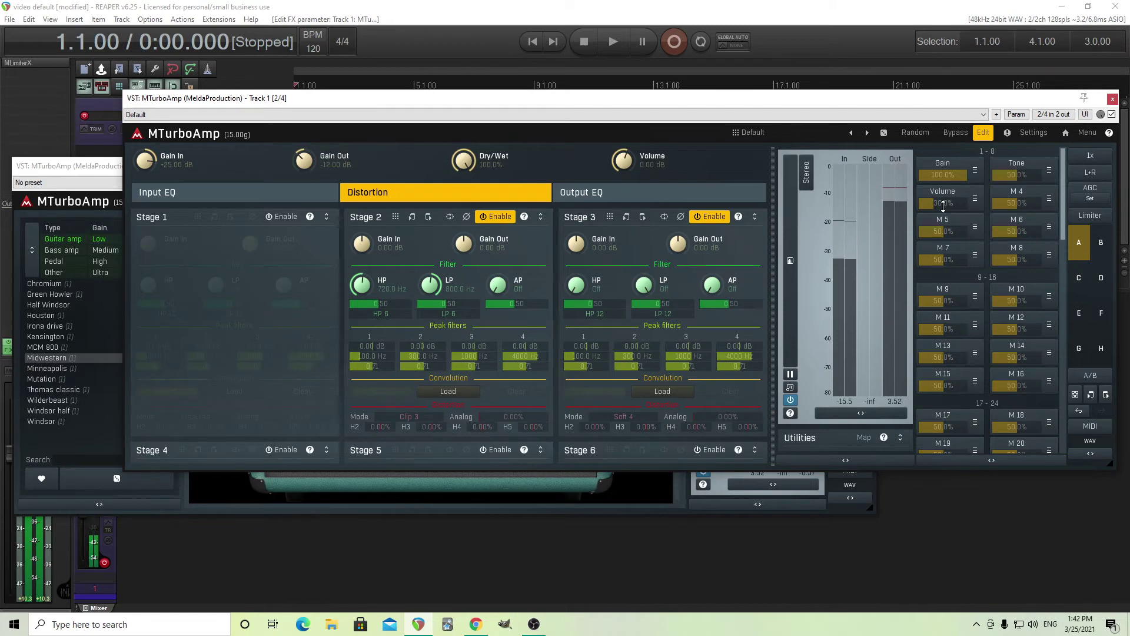
double_click(948, 205)
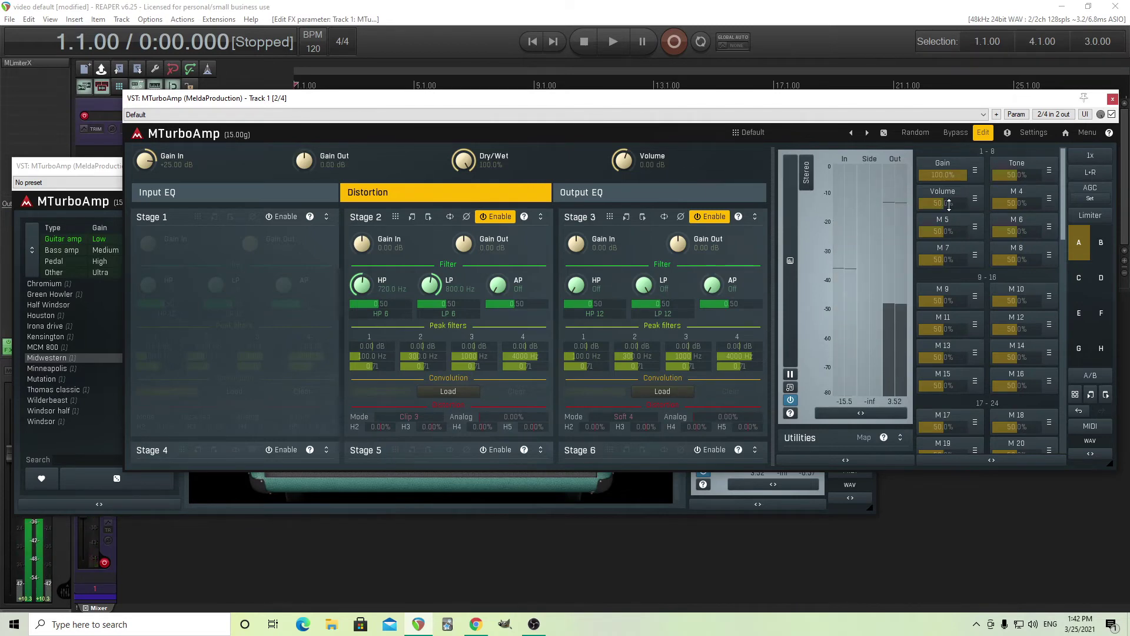
left_click(493, 217)
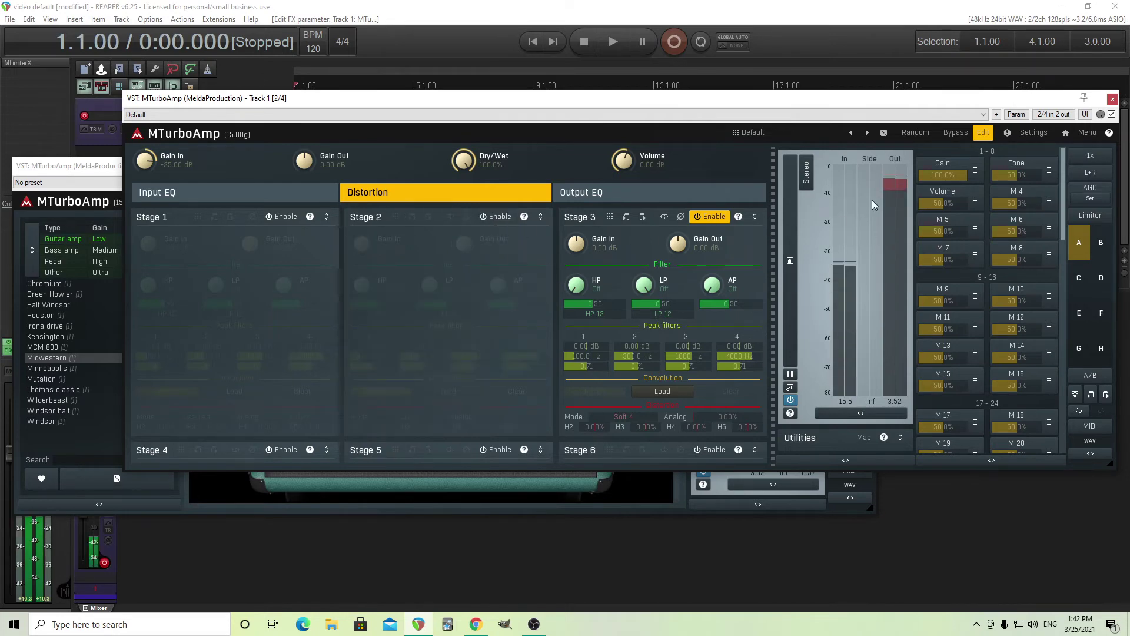
double_click(949, 175)
left_click(492, 218)
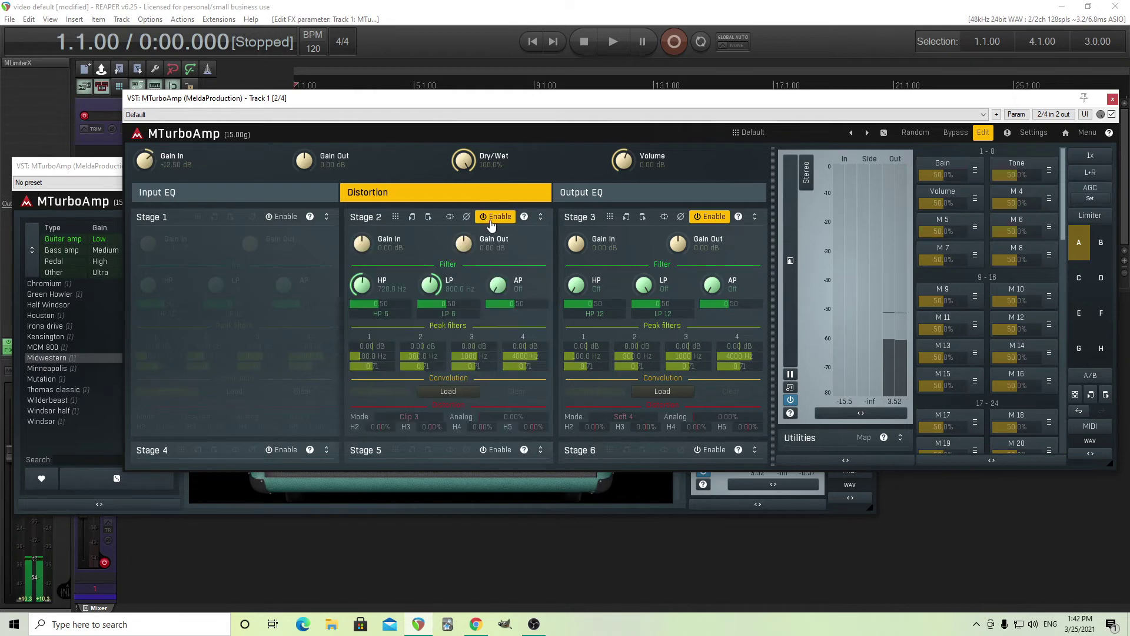
Step: Set the Gain macro's Gain In mapping maximum to +20 dB
left_click(954, 165)
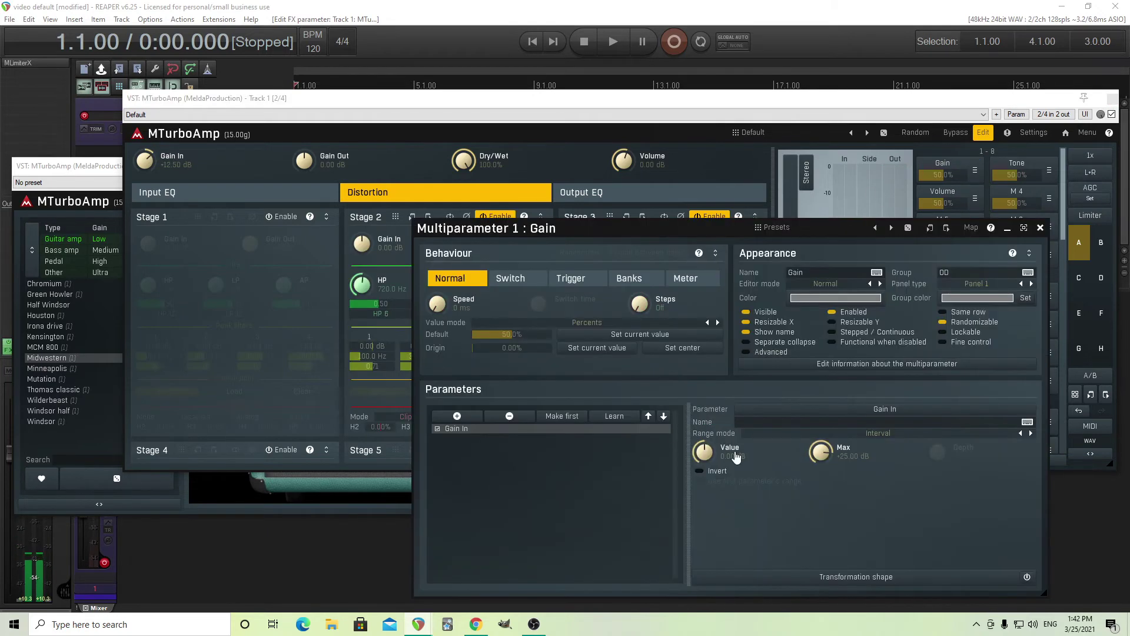
double_click(813, 455)
left_click(833, 558)
left_click(832, 574)
left_click(839, 597)
left_click(1039, 228)
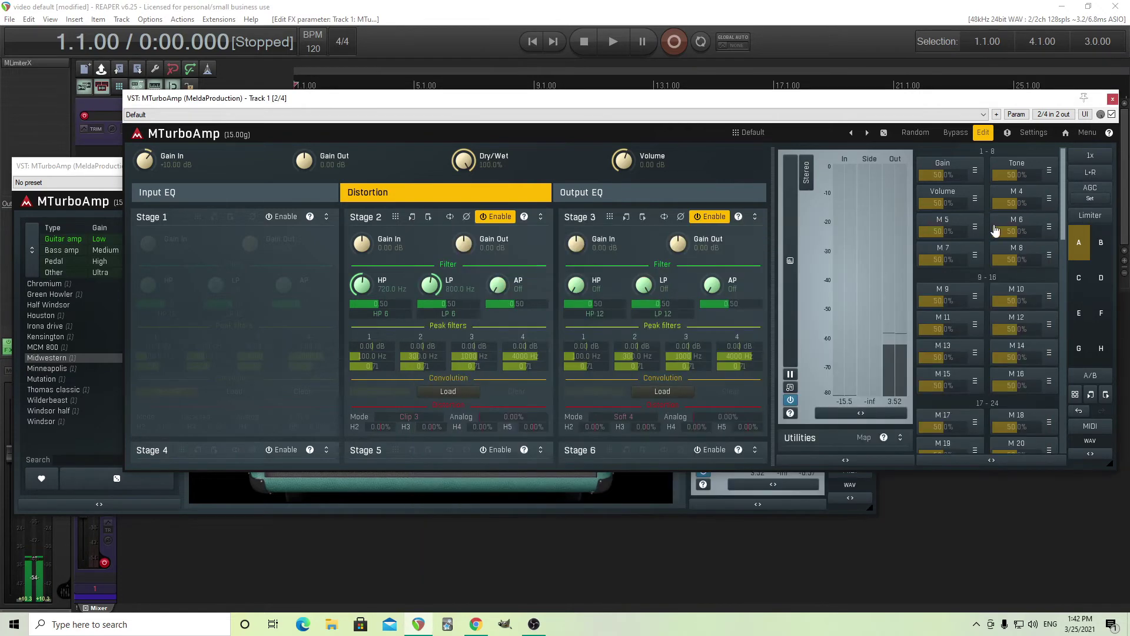
Step: Set Stage 3's Gain Out to -10 dB
double_click(679, 251)
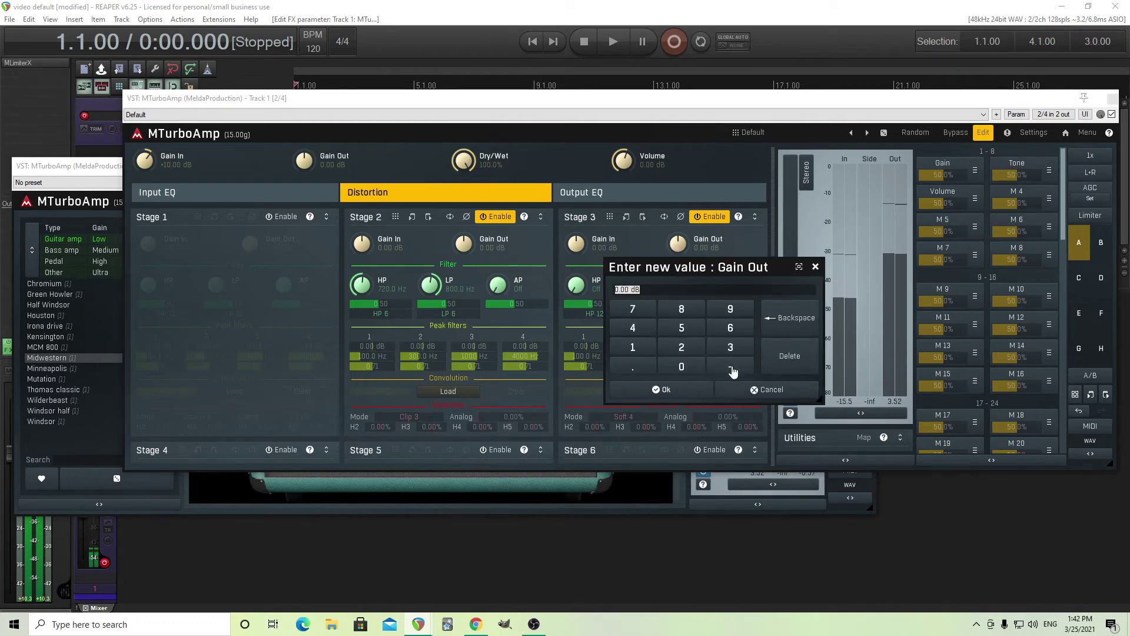
left_click(732, 369)
left_click(632, 347)
left_click(682, 366)
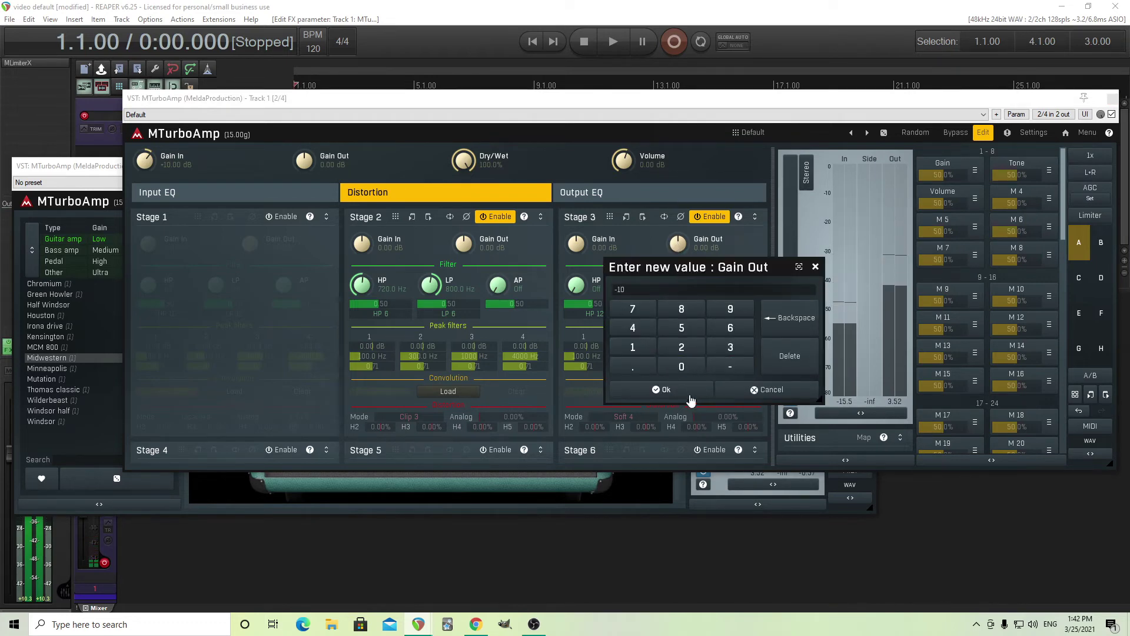
left_click(690, 391)
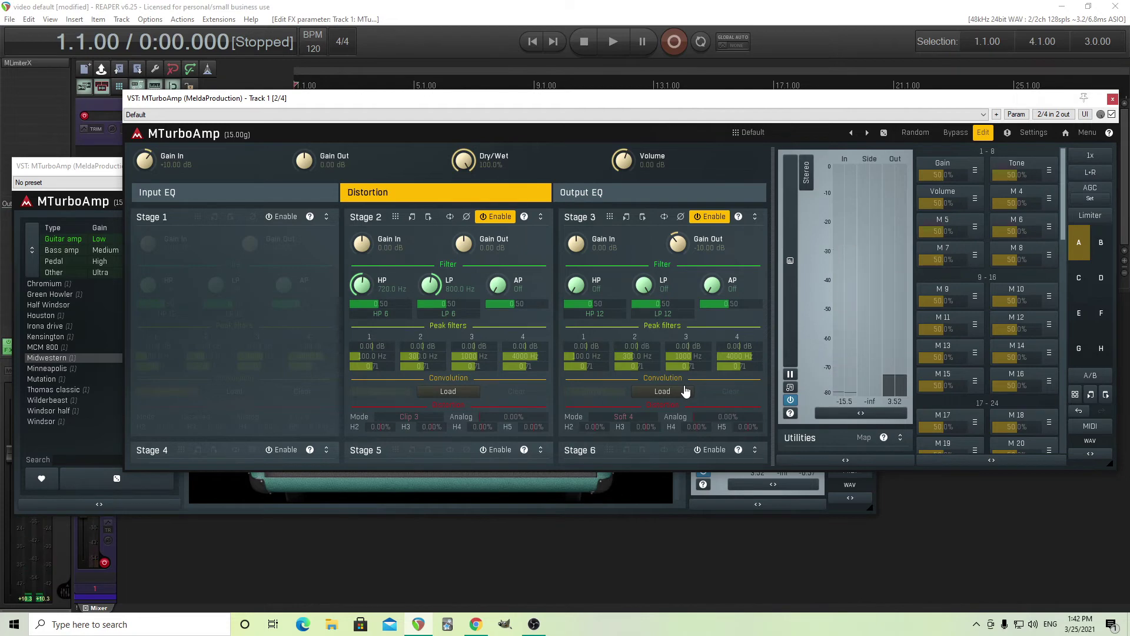
Step: Toggle the stages to leave only Stage 1 on, and drop the Gain macro to 0%
left_click(281, 217)
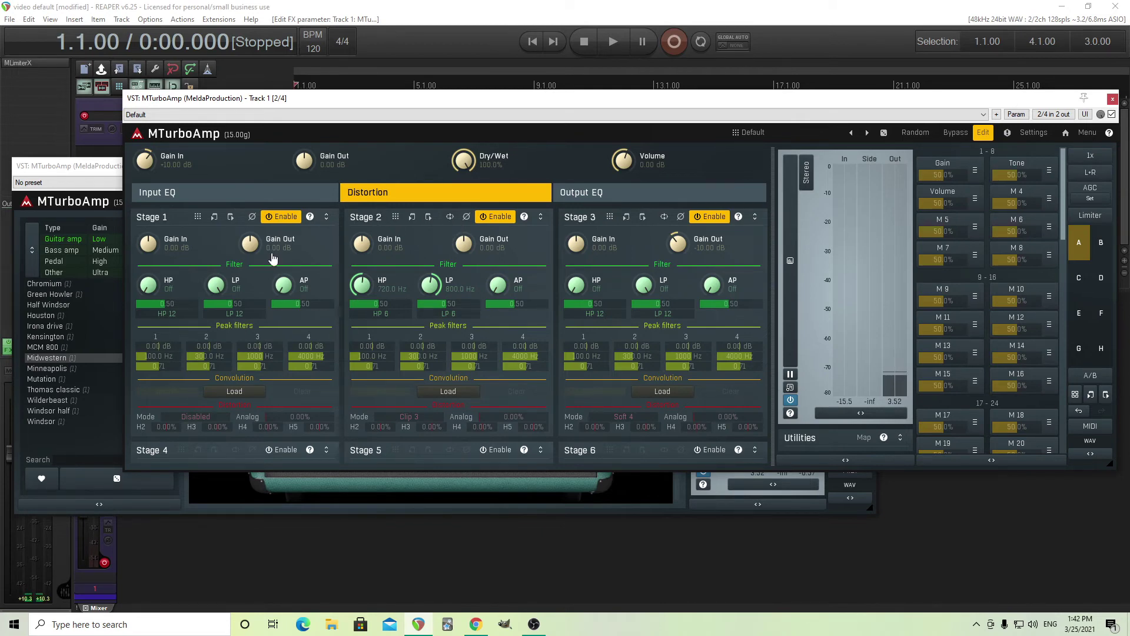
left_click(713, 217)
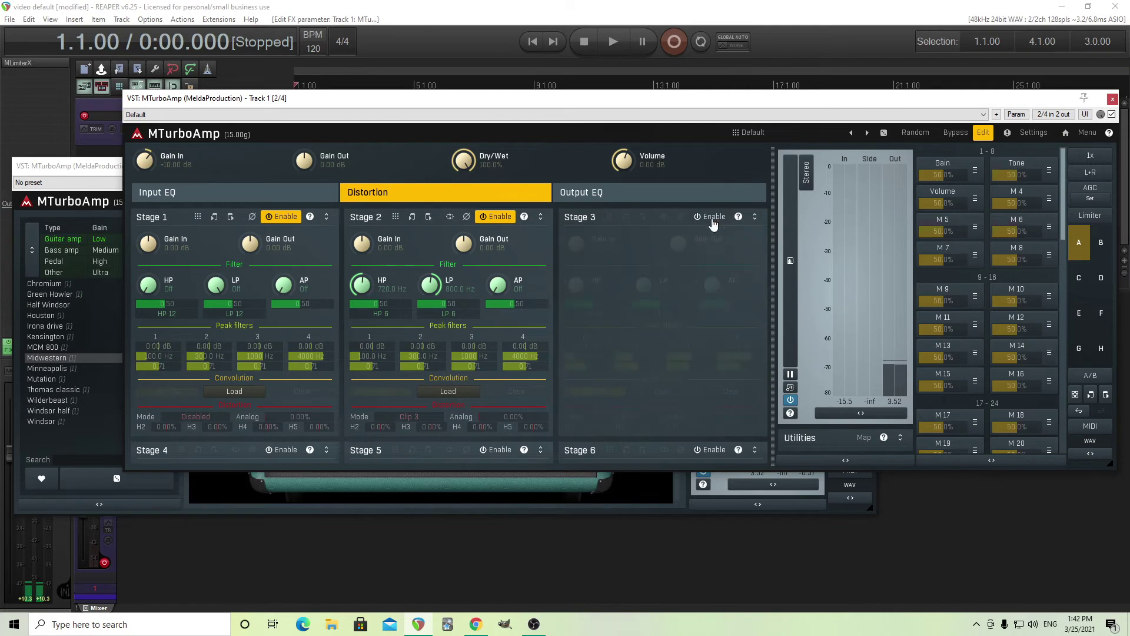
left_click(280, 217)
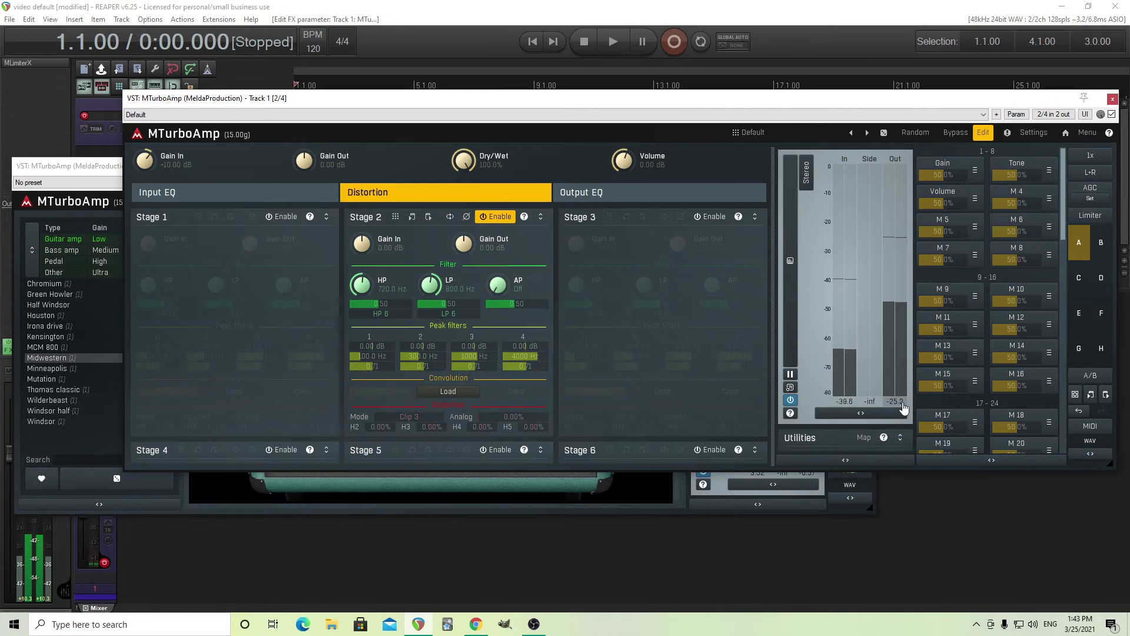
double_click(951, 171)
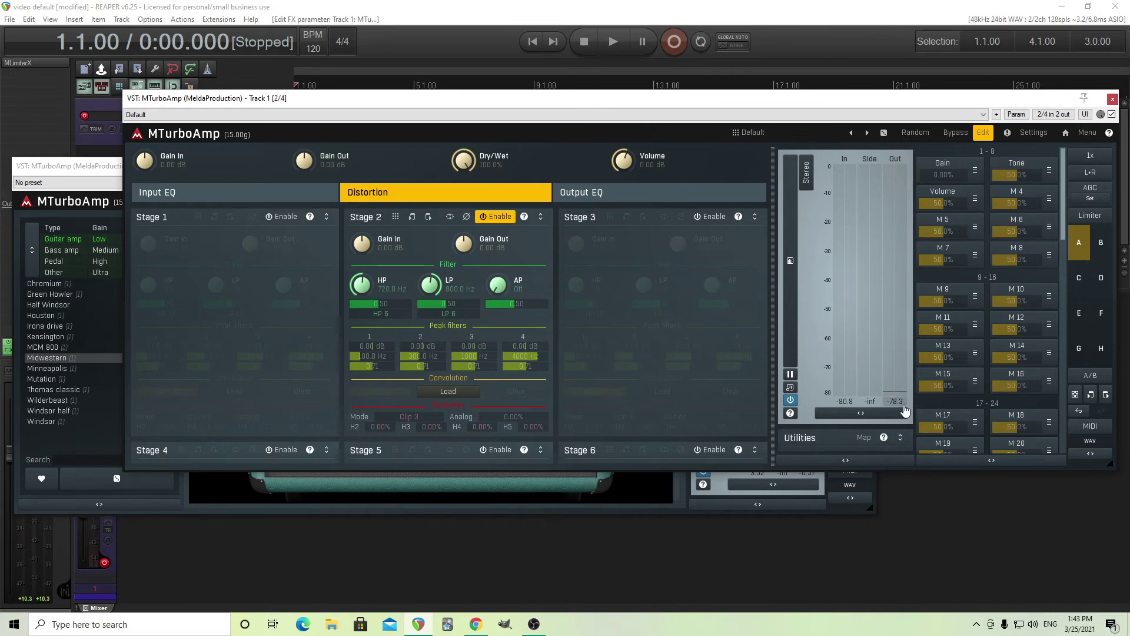
left_click(496, 217)
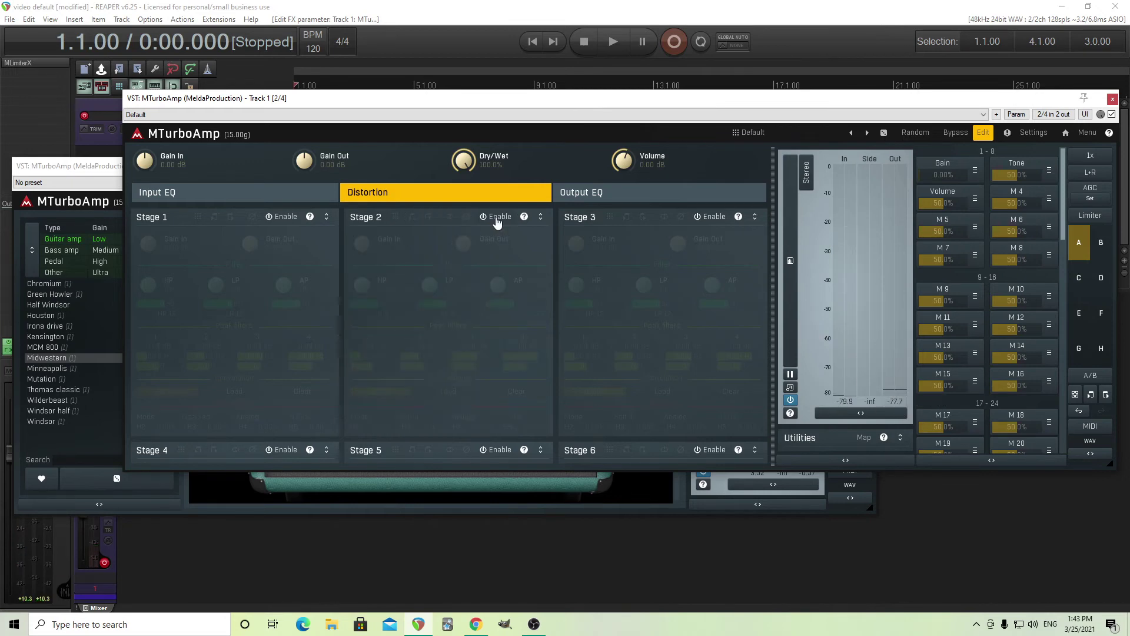
left_click(283, 217)
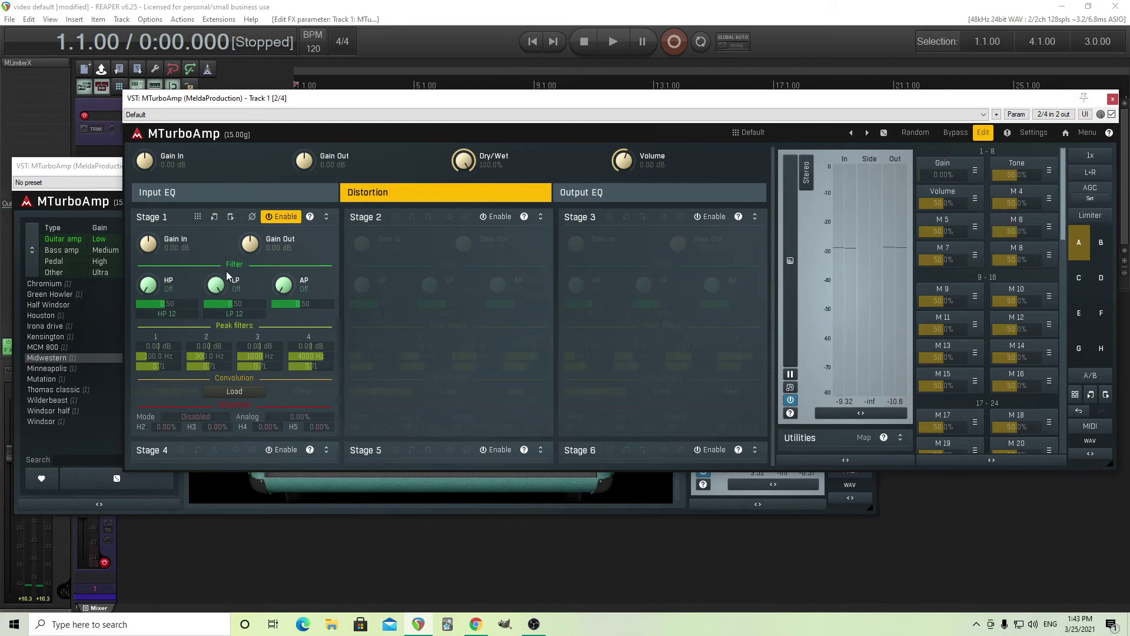
Step: Set Stage 1's Gain Out to +3 dB and re-enable Stage 2
double_click(250, 243)
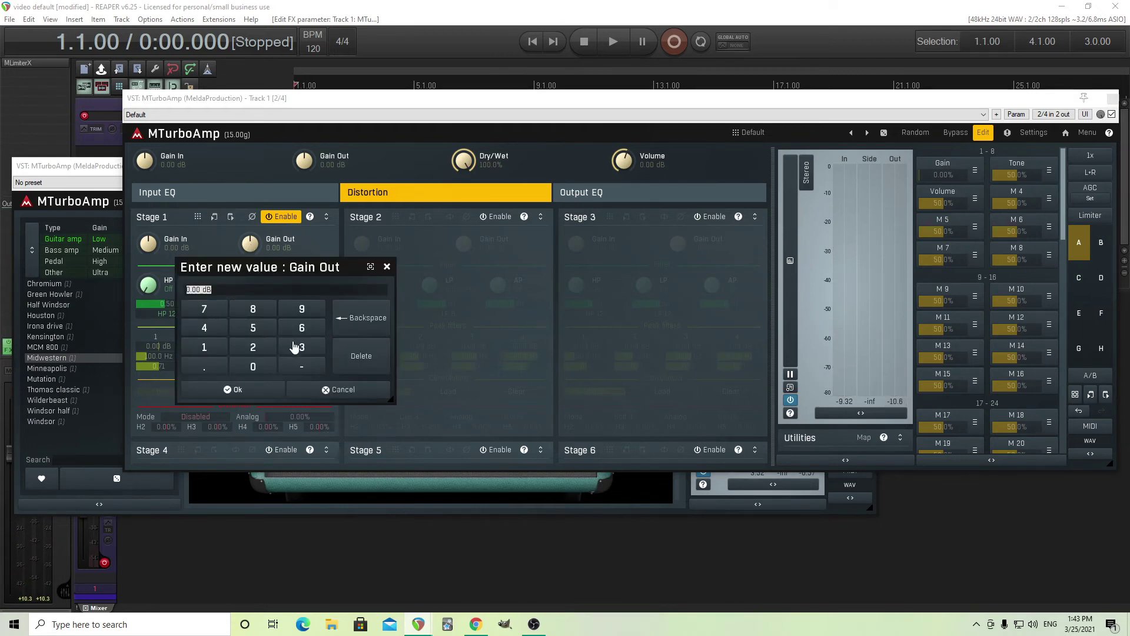
type("3")
left_click(272, 389)
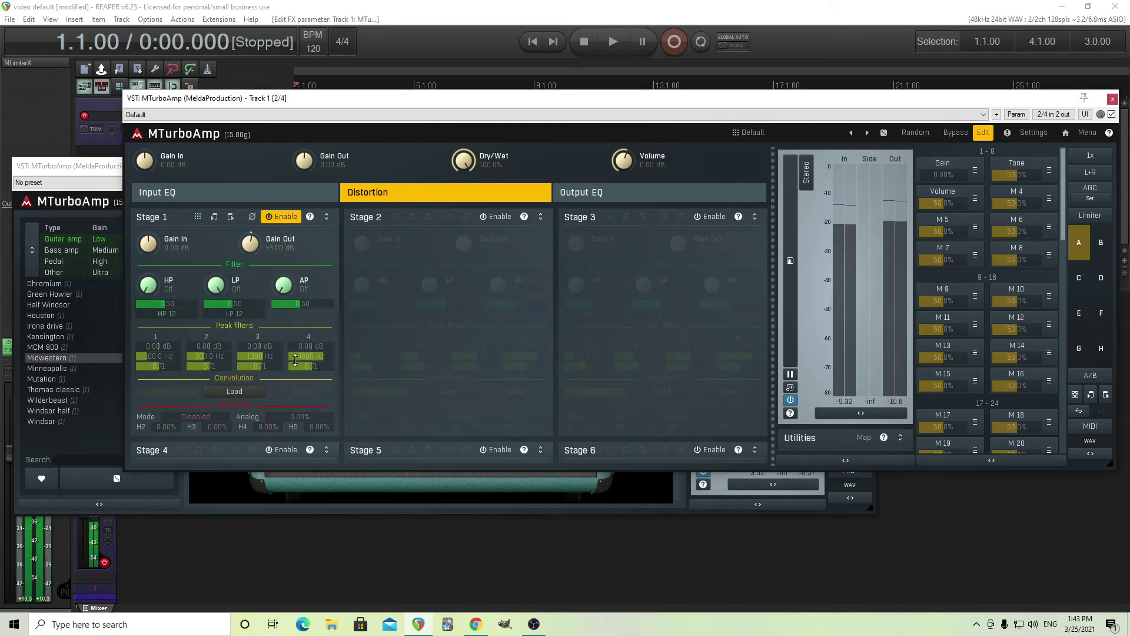
left_click(497, 217)
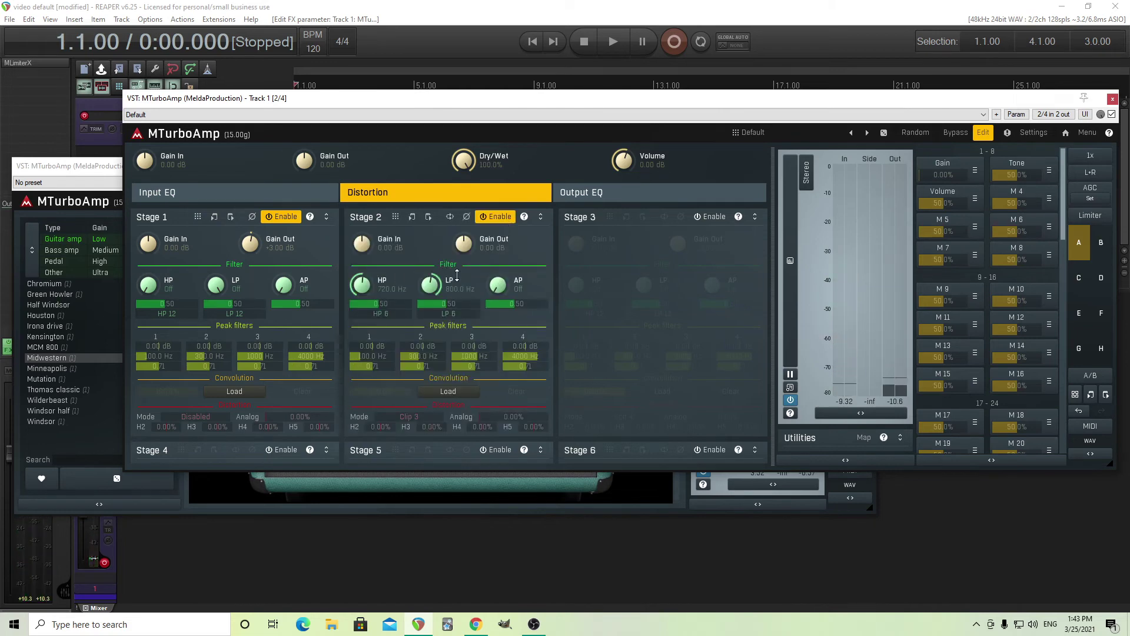
Step: Make Stage 2 parallel, enable Stage 3, and reset the Gain macro to 50% (+10 dB Gain In)
left_click(451, 220)
left_click(713, 217)
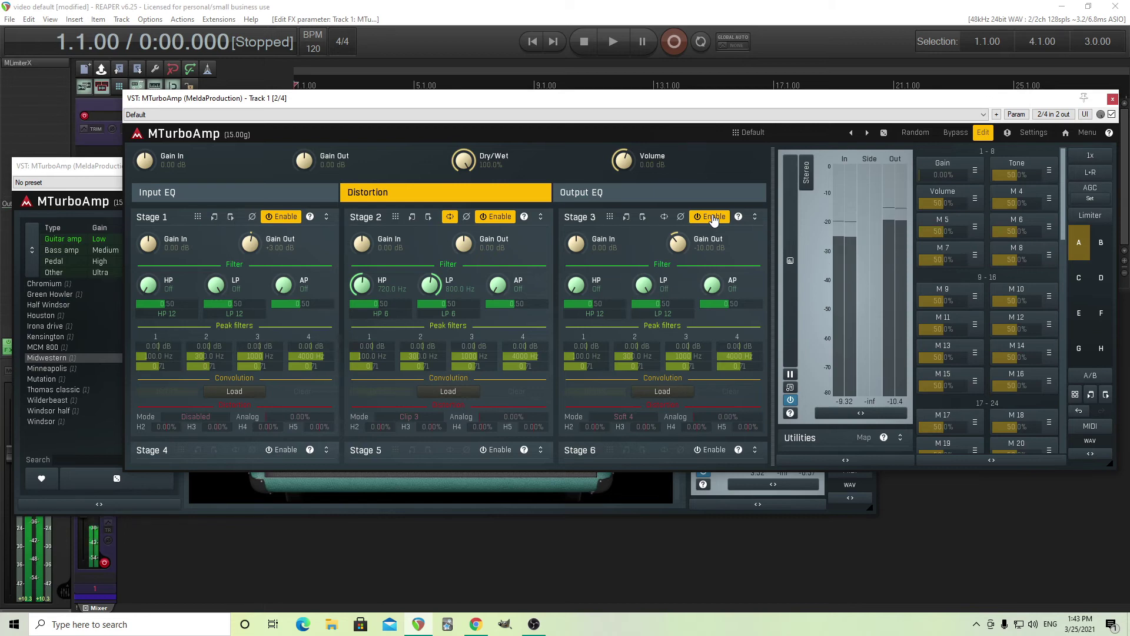
double_click(952, 176)
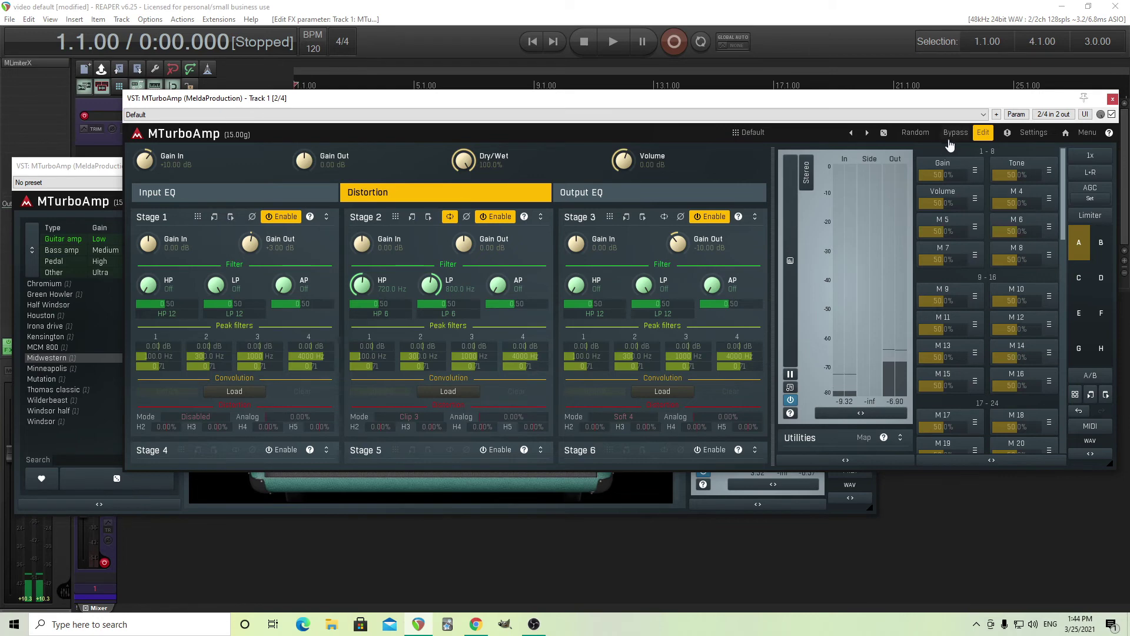
Step: Assign the plugin Bypass to the M 4 macro using Learn
left_click(1047, 203)
left_click(910, 268)
left_click(956, 135)
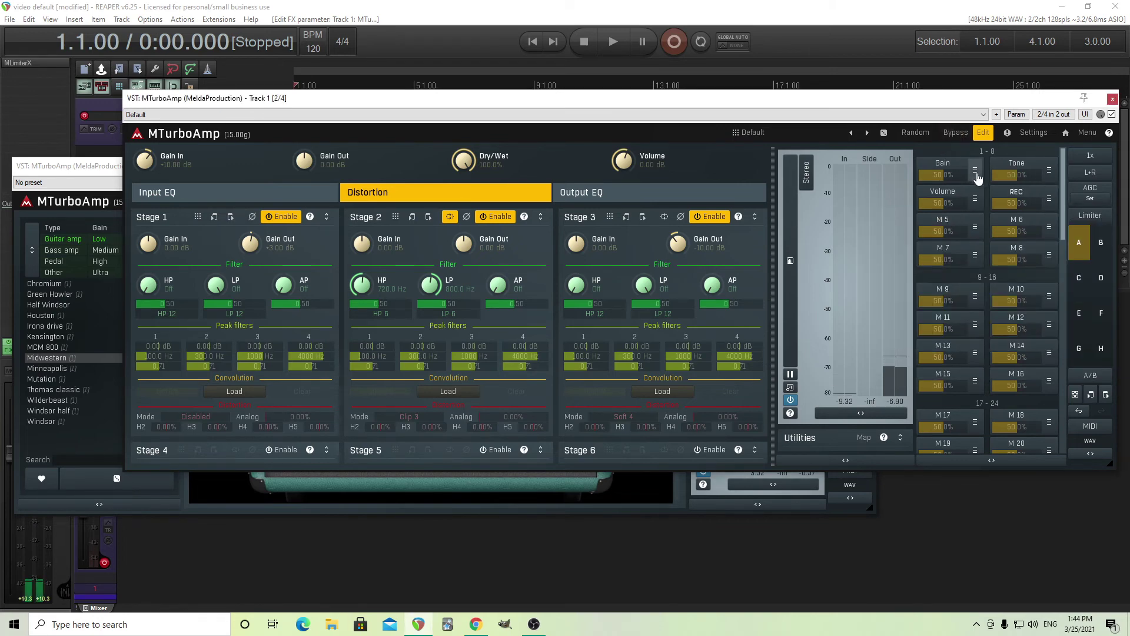
Step: Make M 4 an inverted switch-mode On/Off macro and return to the compact panel
left_click(1017, 197)
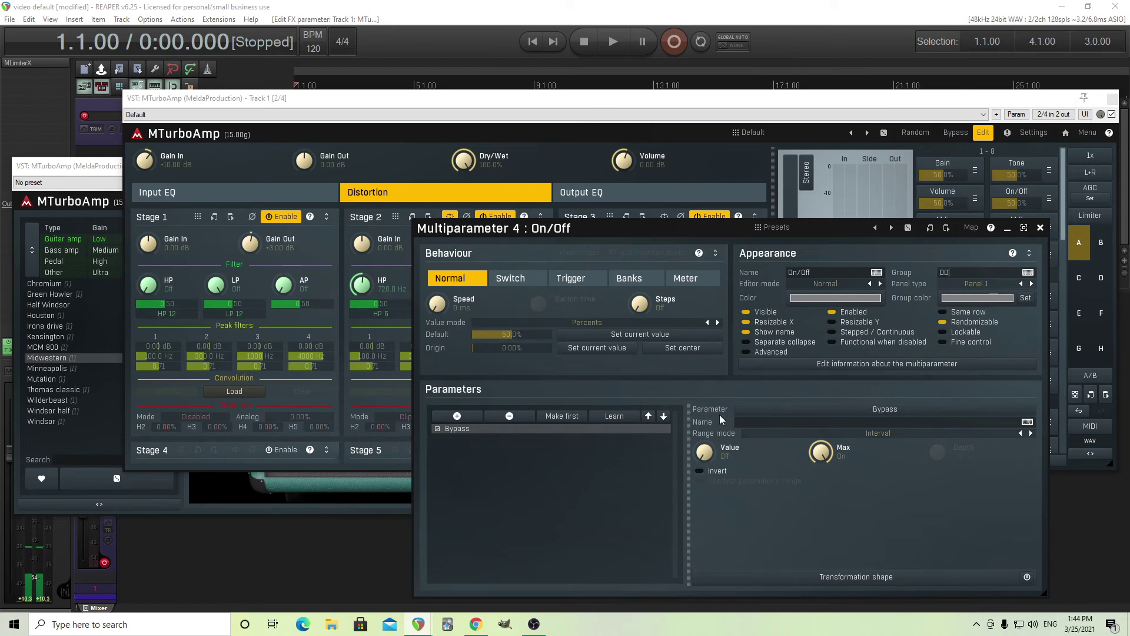
left_click(700, 473)
left_click(520, 279)
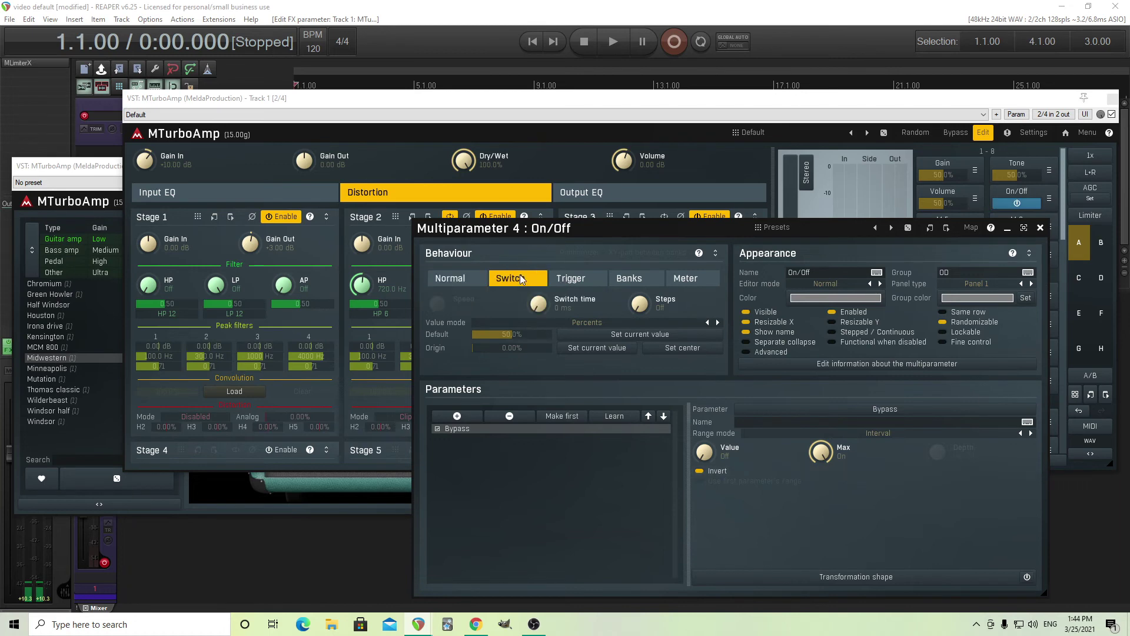
left_click(1040, 228)
left_click(983, 133)
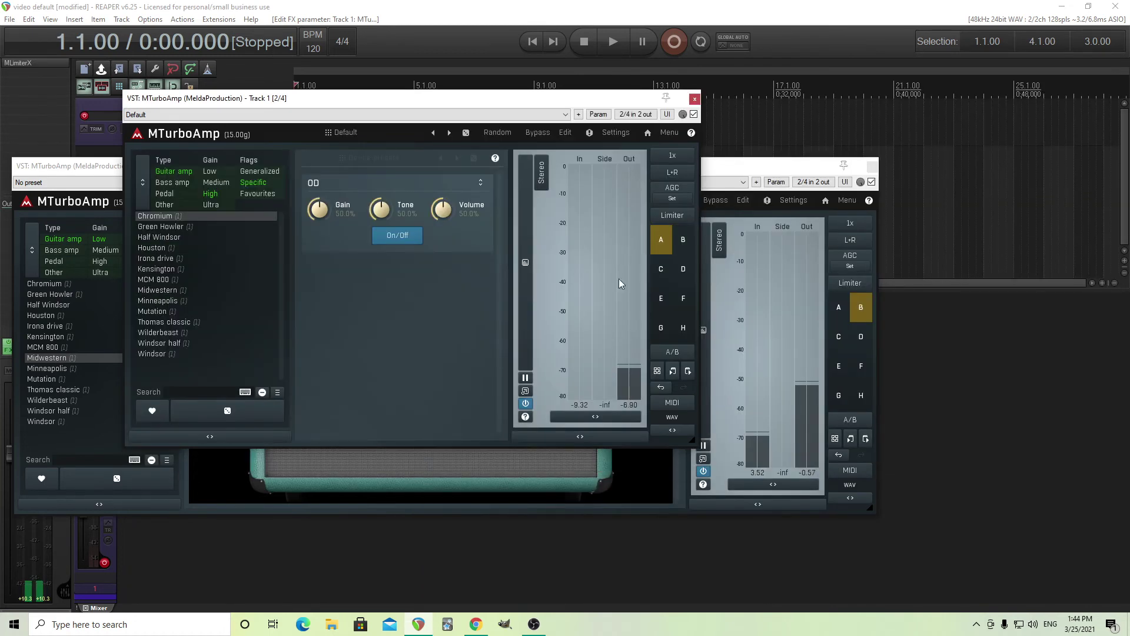
Step: Toggle the OD section off and back on, sweep its Gain, and reset Gain to 50%
left_click(406, 246)
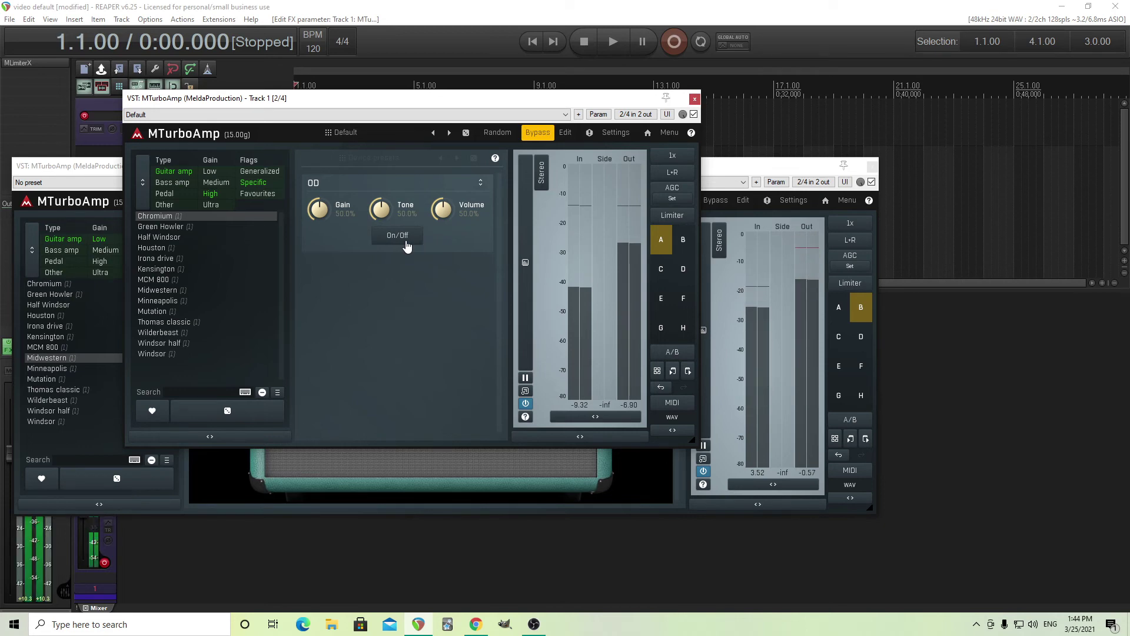
left_click(406, 244)
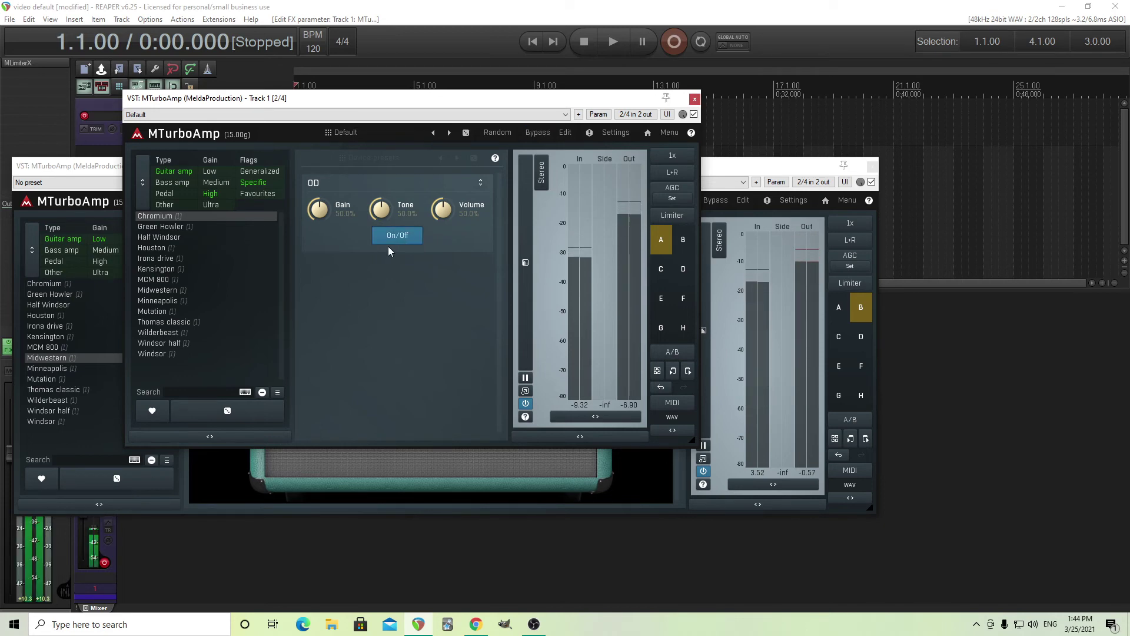
left_click_drag(320, 210, 319, 176)
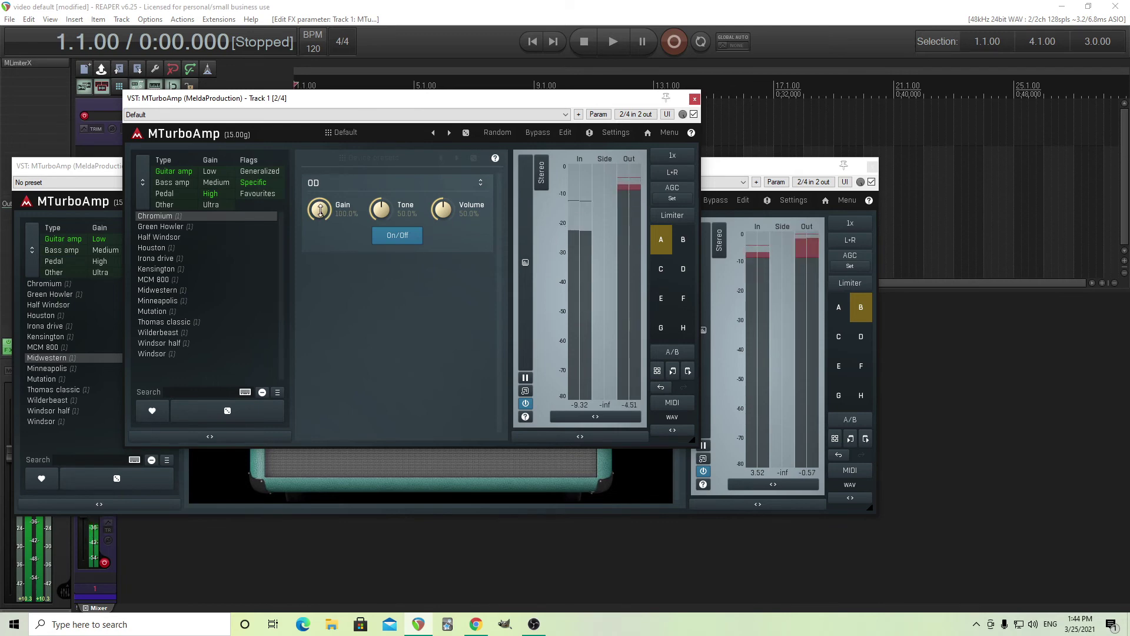
left_click_drag(320, 210, 319, 277)
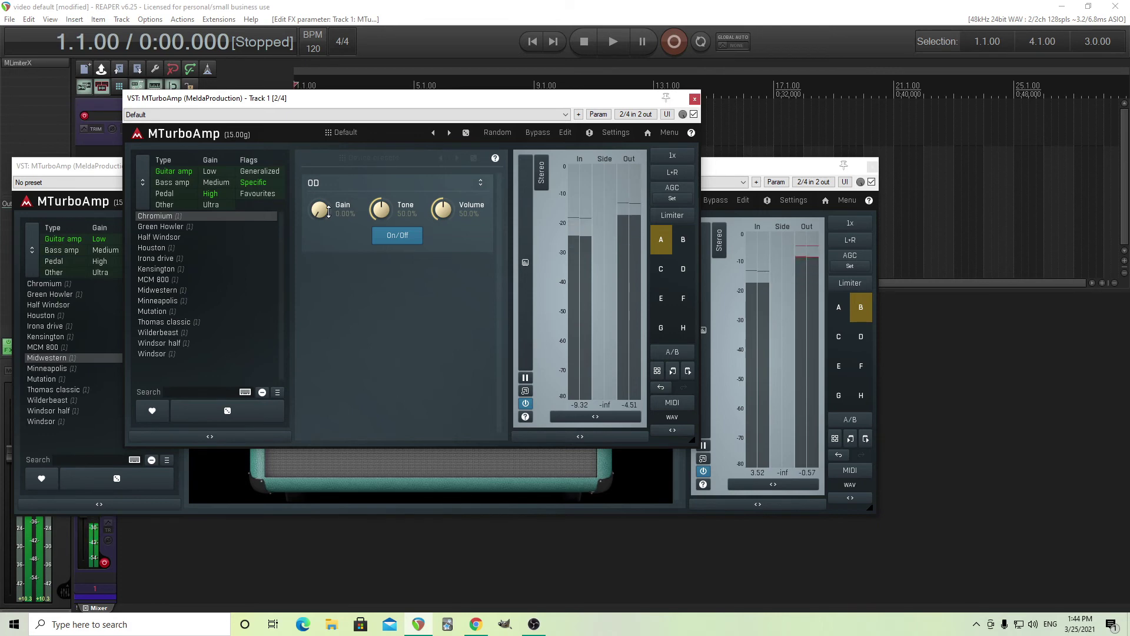
double_click(319, 210)
Step: Sweep Tone and Volume, leave both at 50%, and move the pedal window to reveal the Midwestern amp
left_click_drag(378, 209, 379, 141)
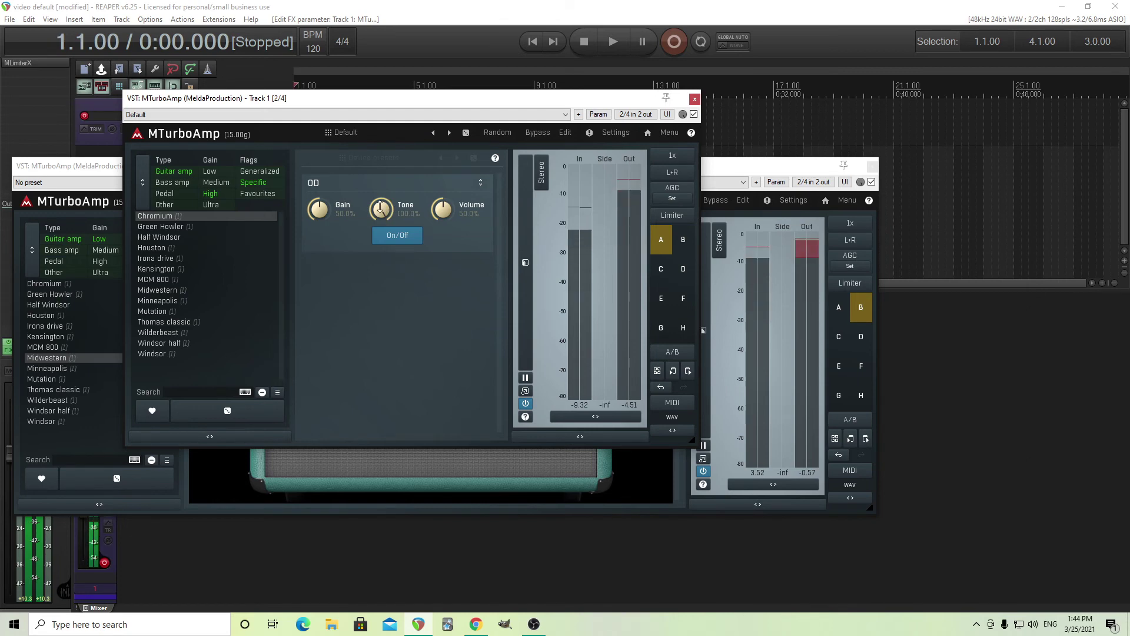
left_click_drag(380, 206, 380, 239)
mouse_move(442, 209)
left_mouse_down()
mouse_move(442, 224)
mouse_move(442, 198)
left_mouse_up()
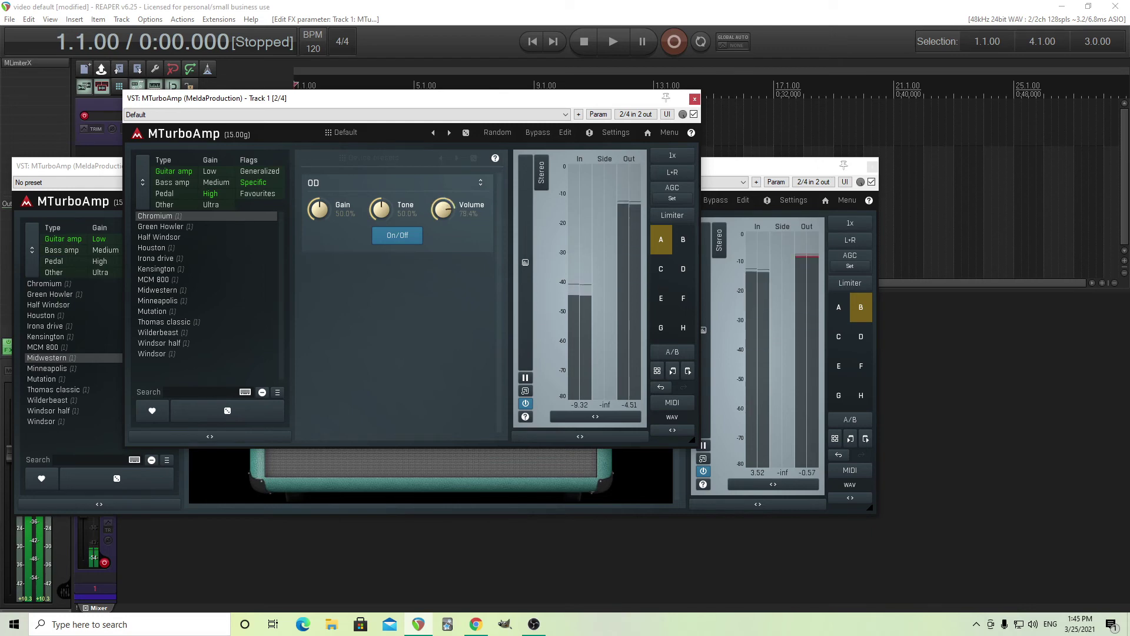
double_click(441, 199)
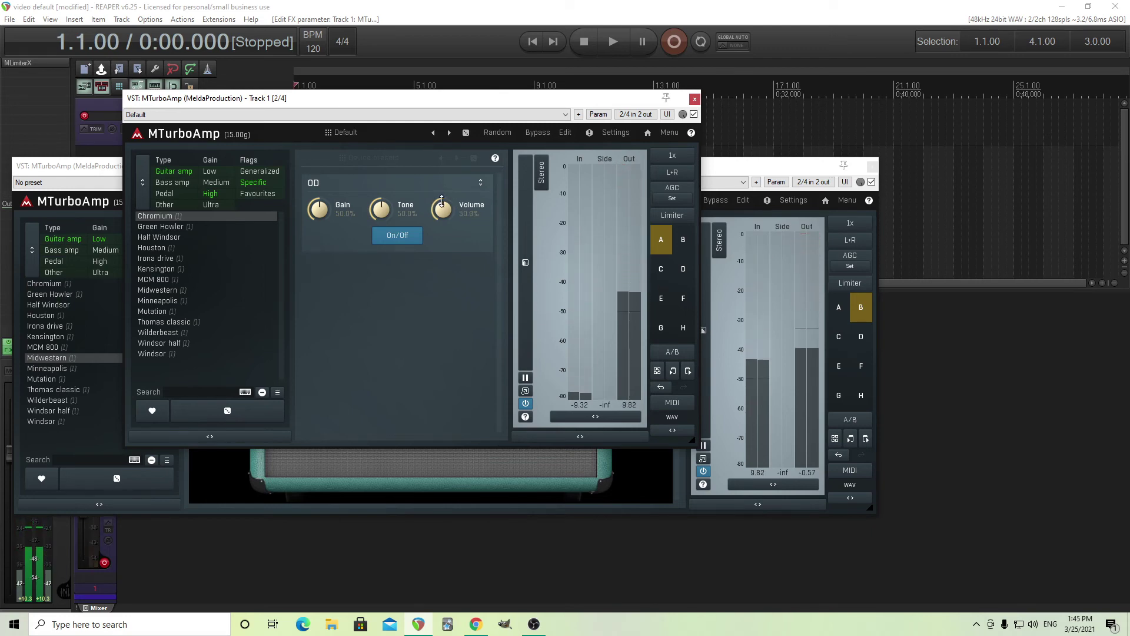
left_click_drag(411, 103, 706, 178)
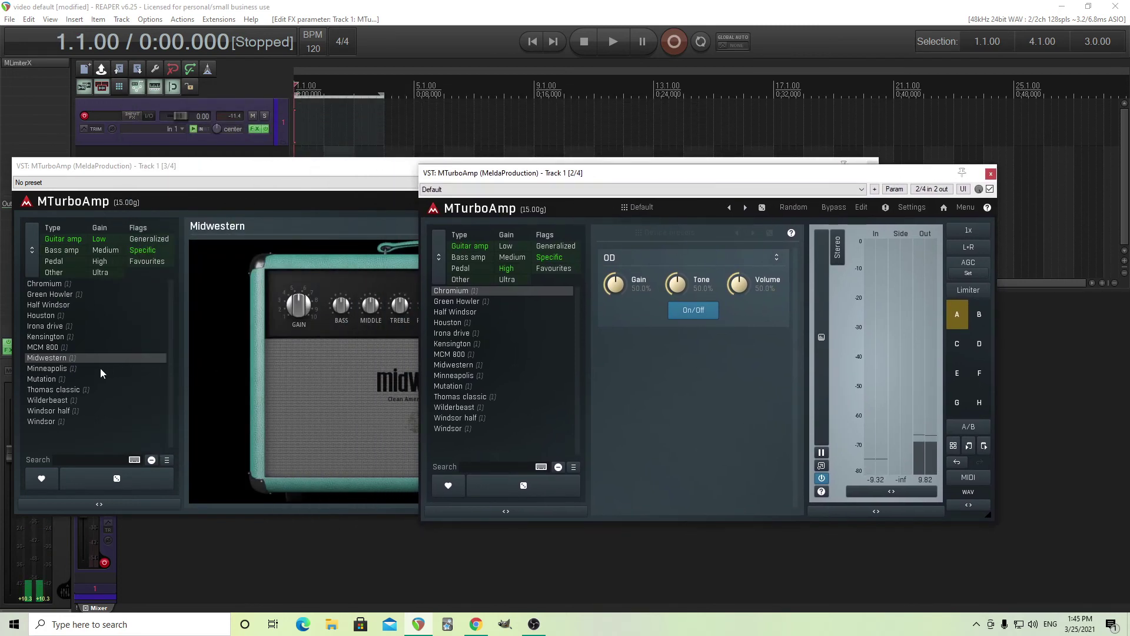
Step: Load the Thomas classic amp model, bypass the OD pedal, and bring the amp window forward
left_click(80, 390)
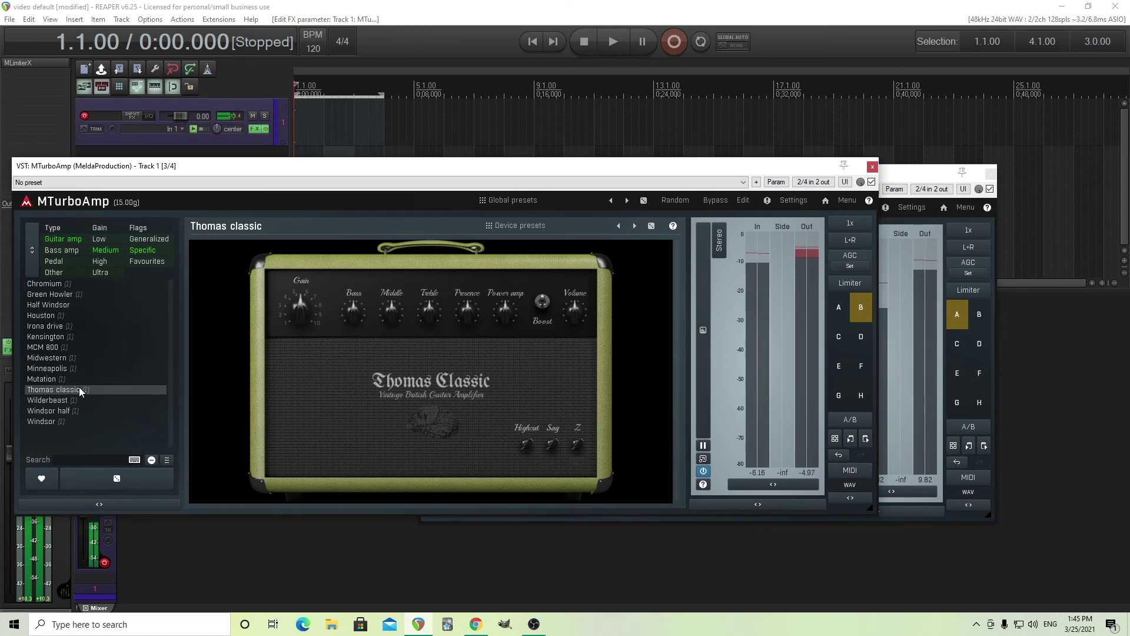
left_click(903, 174)
left_click(693, 310)
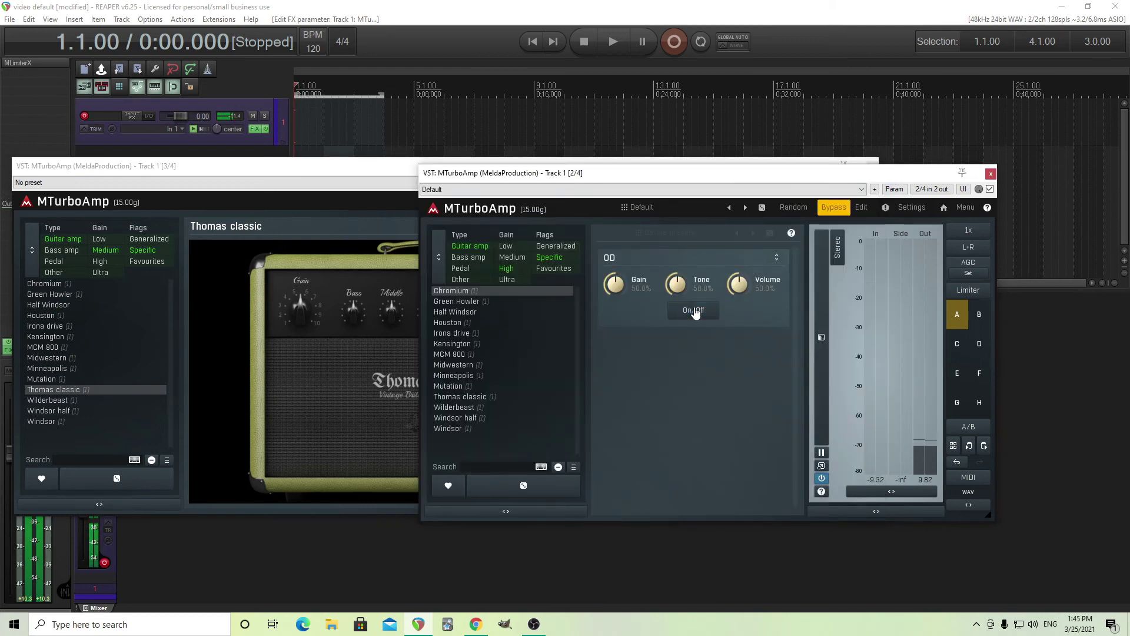
left_click(382, 169)
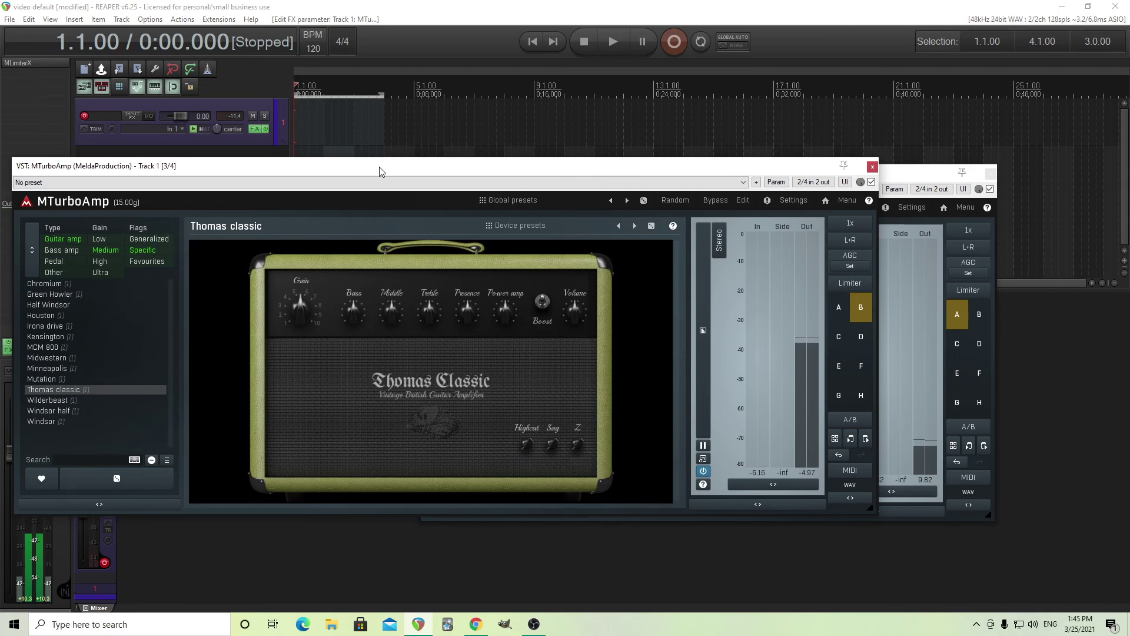
Step: Switch the pedal to the MD-1 Overdrive preset, turn it on, try Fat, then settle on Normal
left_click(916, 175)
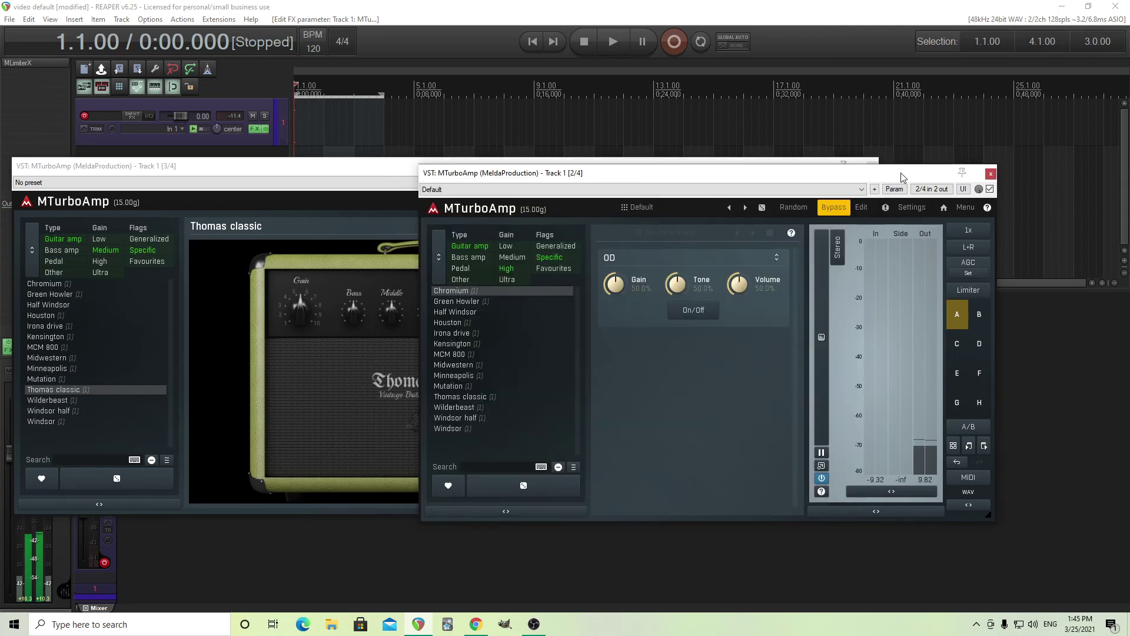
left_click_drag(563, 177, 490, 170)
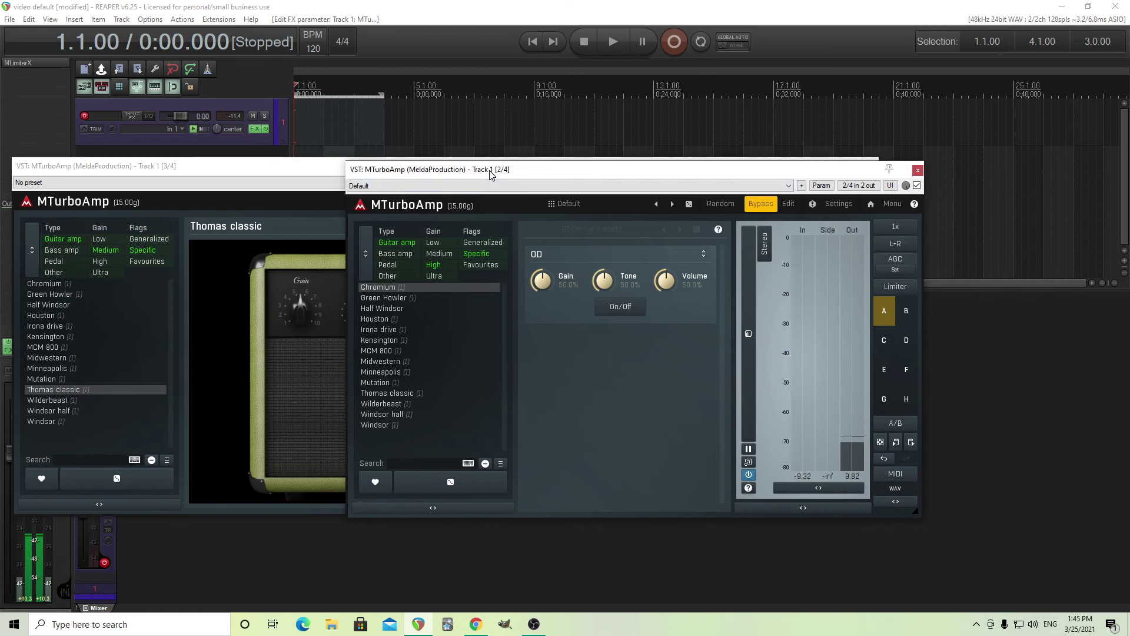
left_click(906, 312)
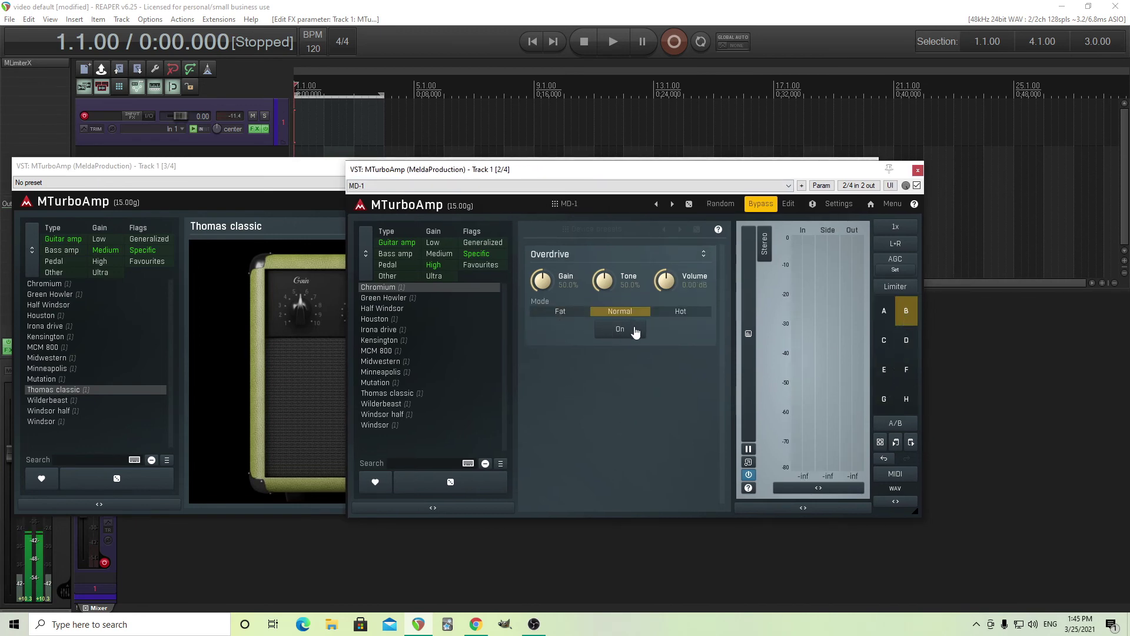
left_click(635, 330)
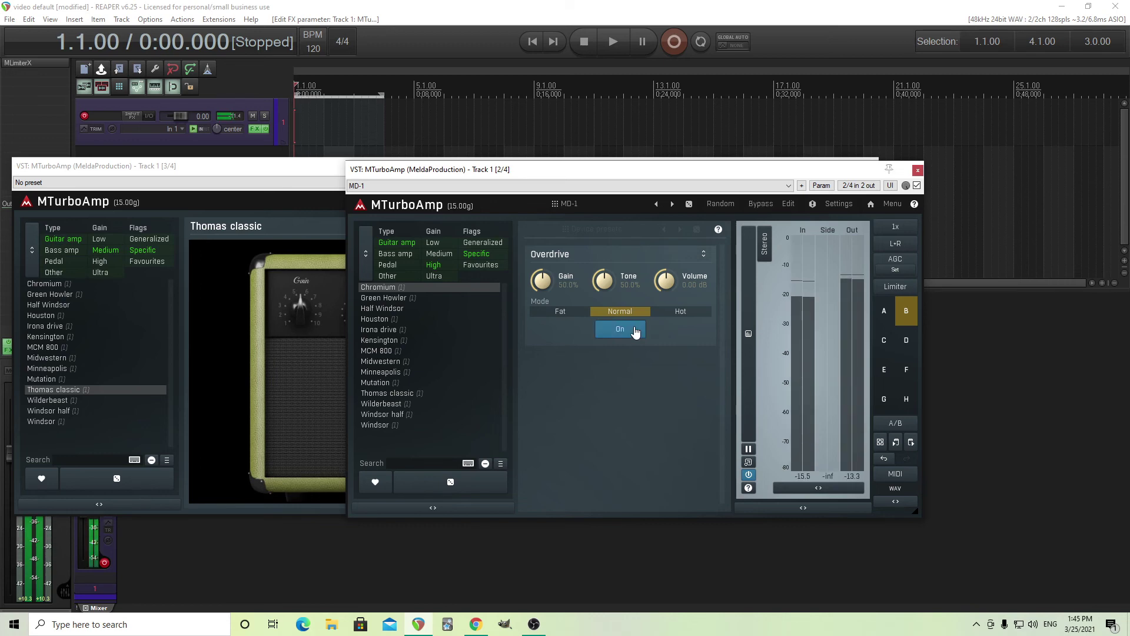
left_click(560, 312)
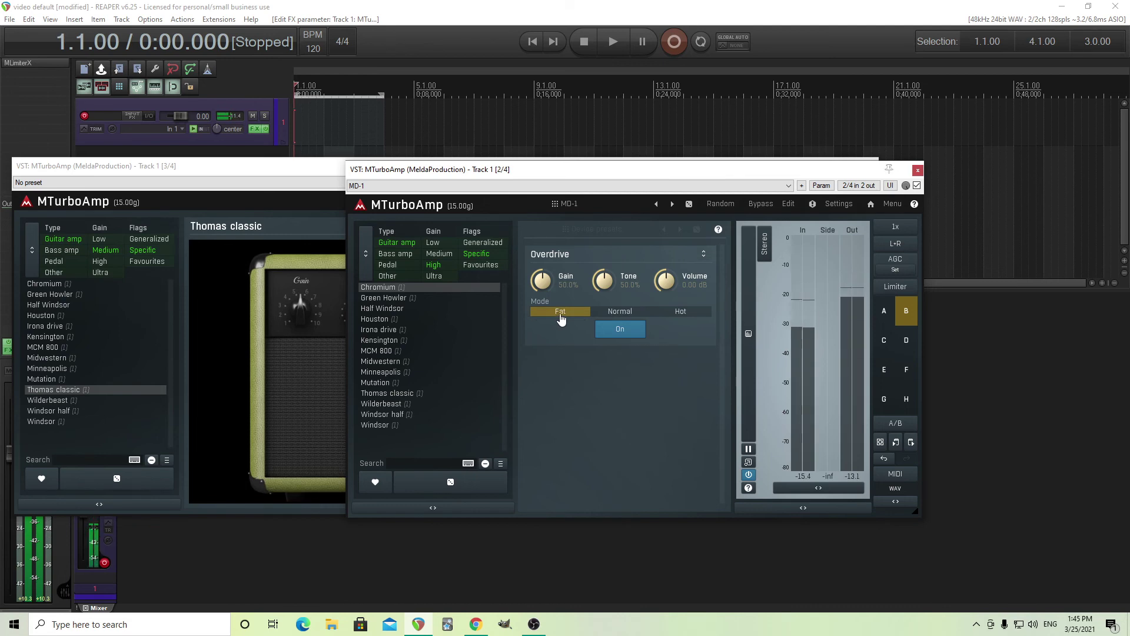
left_click(635, 314)
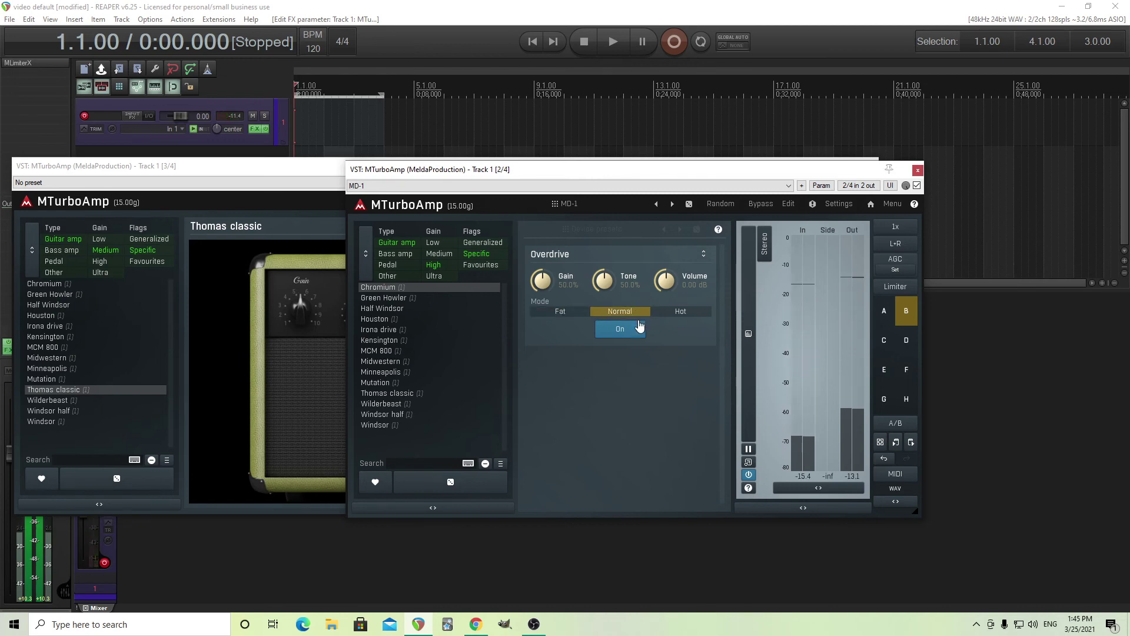
left_click(789, 204)
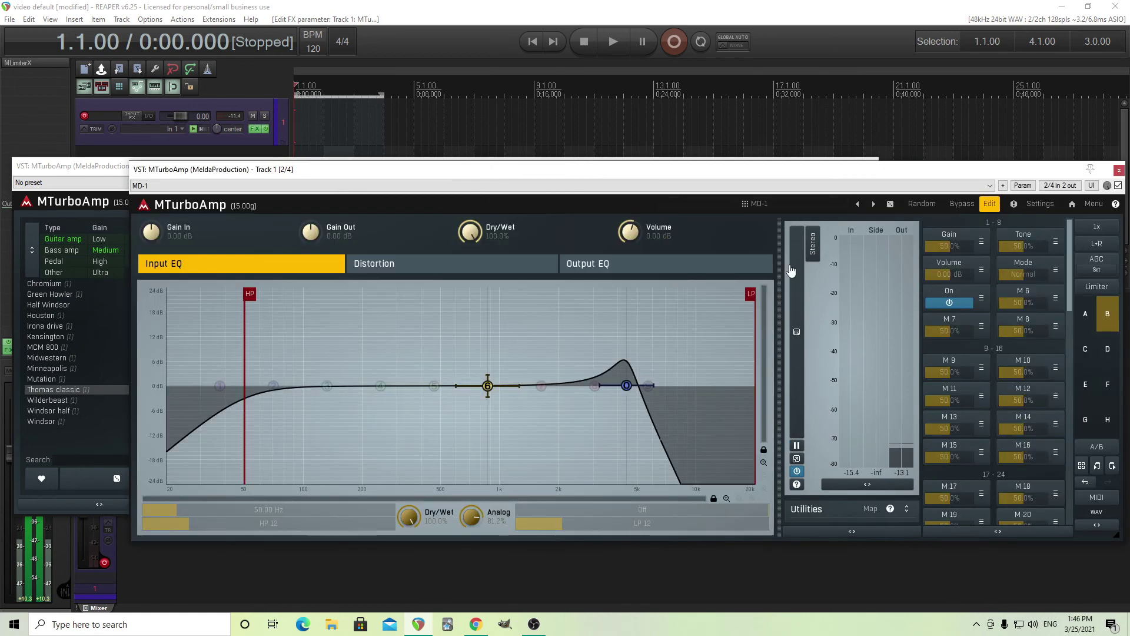
left_click(455, 265)
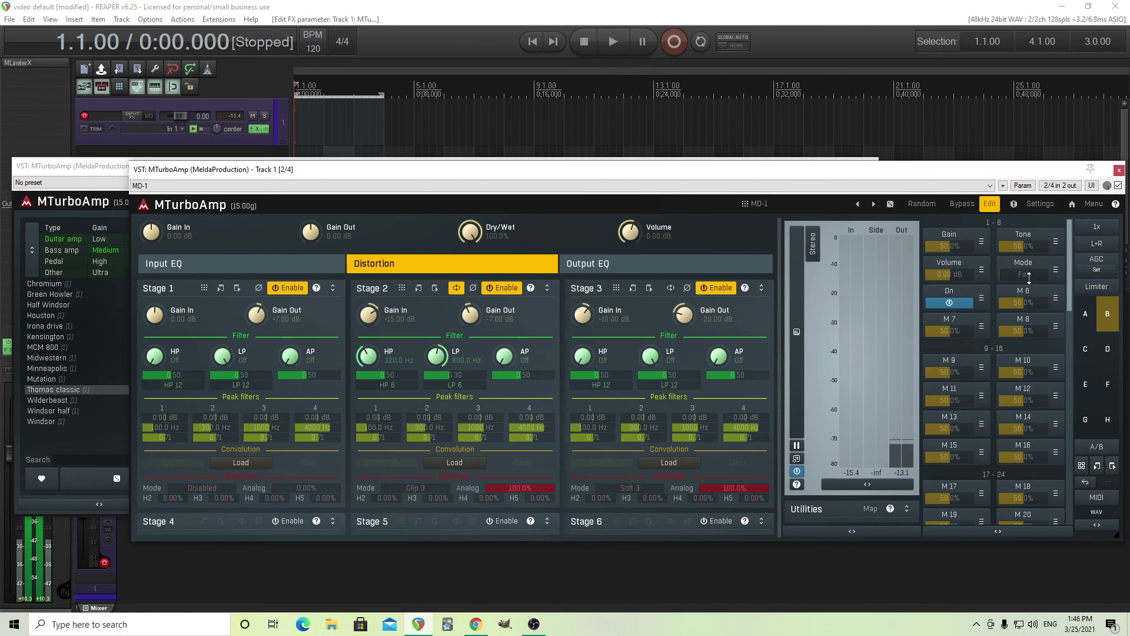
left_click_drag(1028, 277, 1030, 288)
left_click(989, 203)
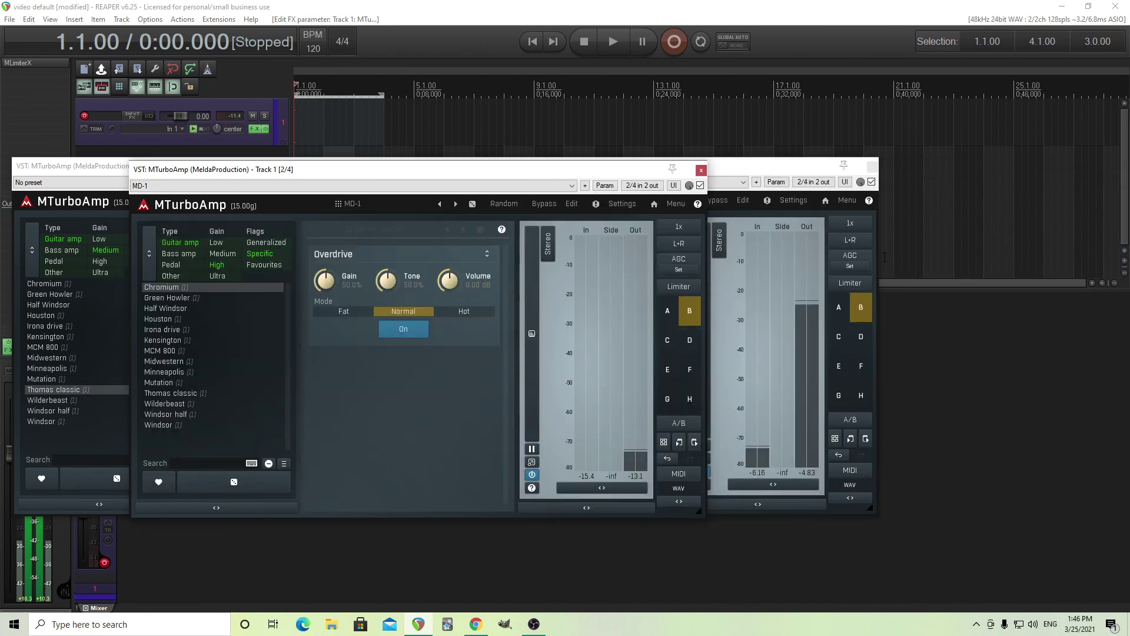
left_click(464, 312)
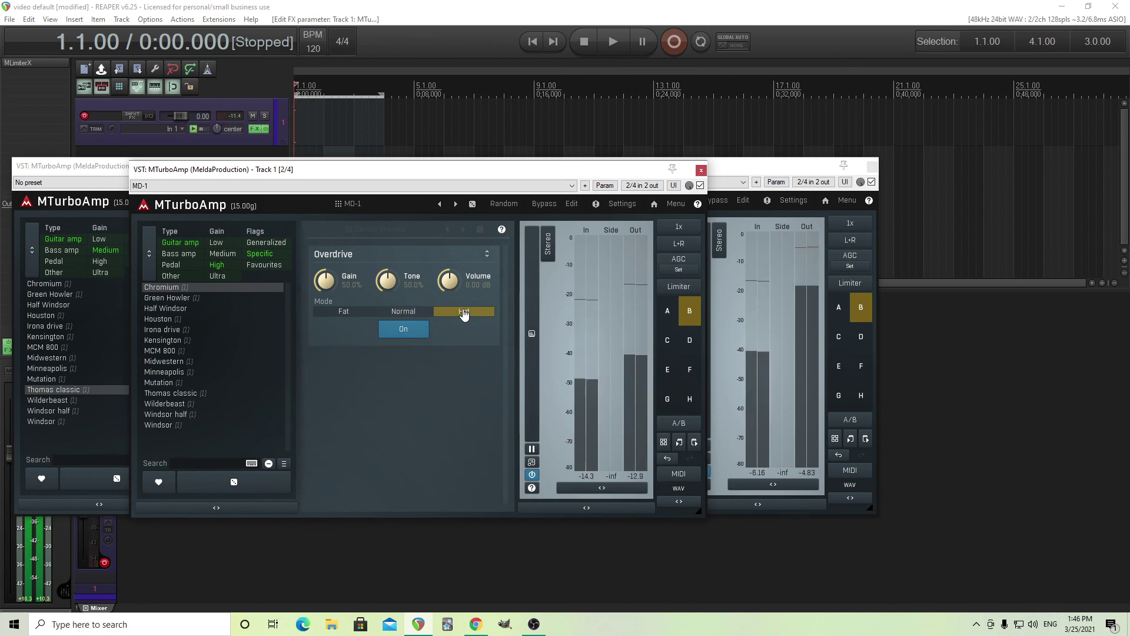
left_click(573, 203)
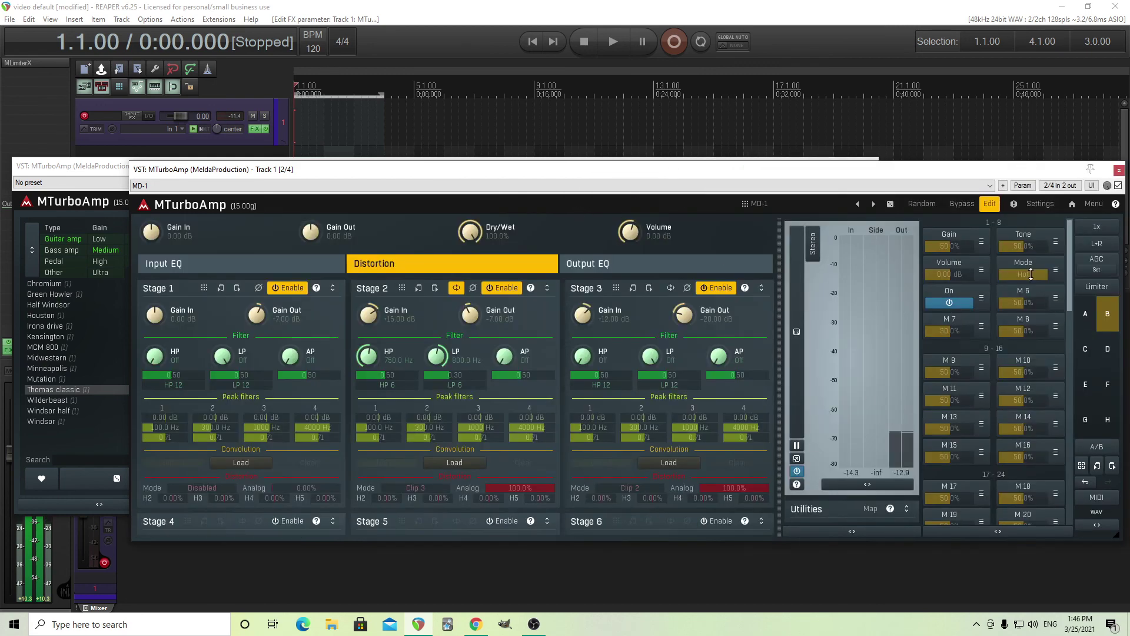
left_click_drag(1030, 275, 1031, 294)
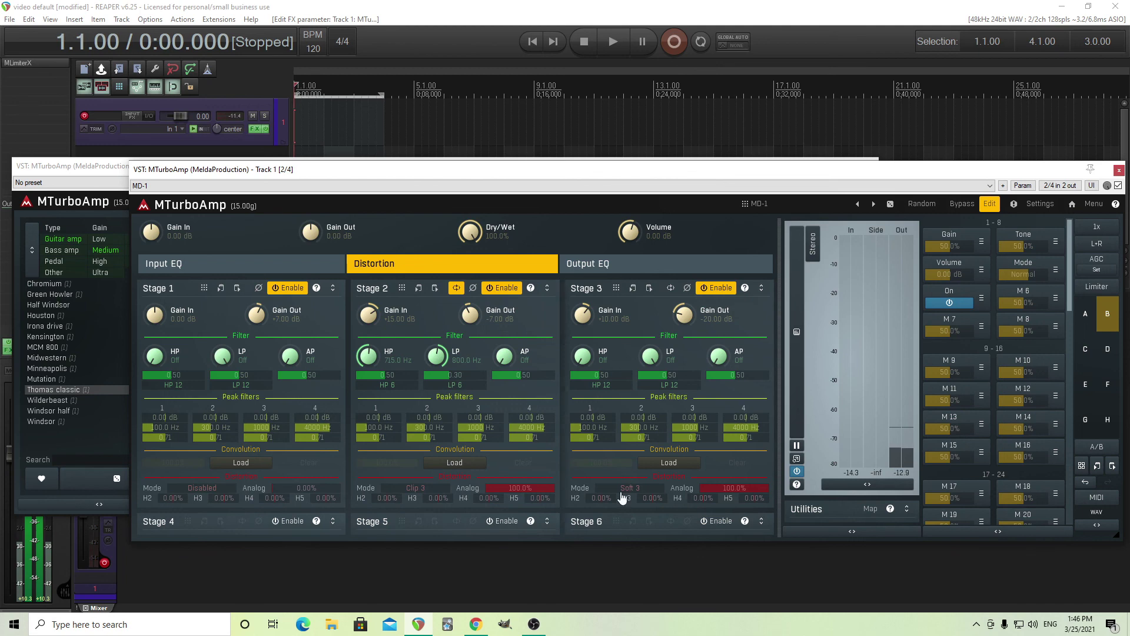
left_click(1024, 263)
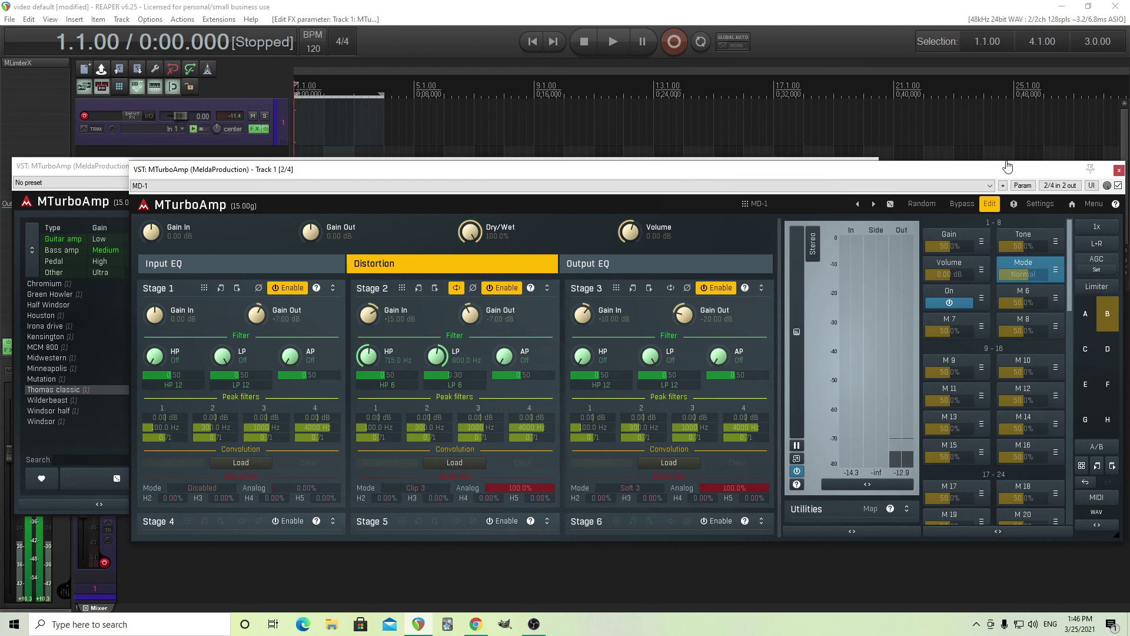
key("ctrl+z")
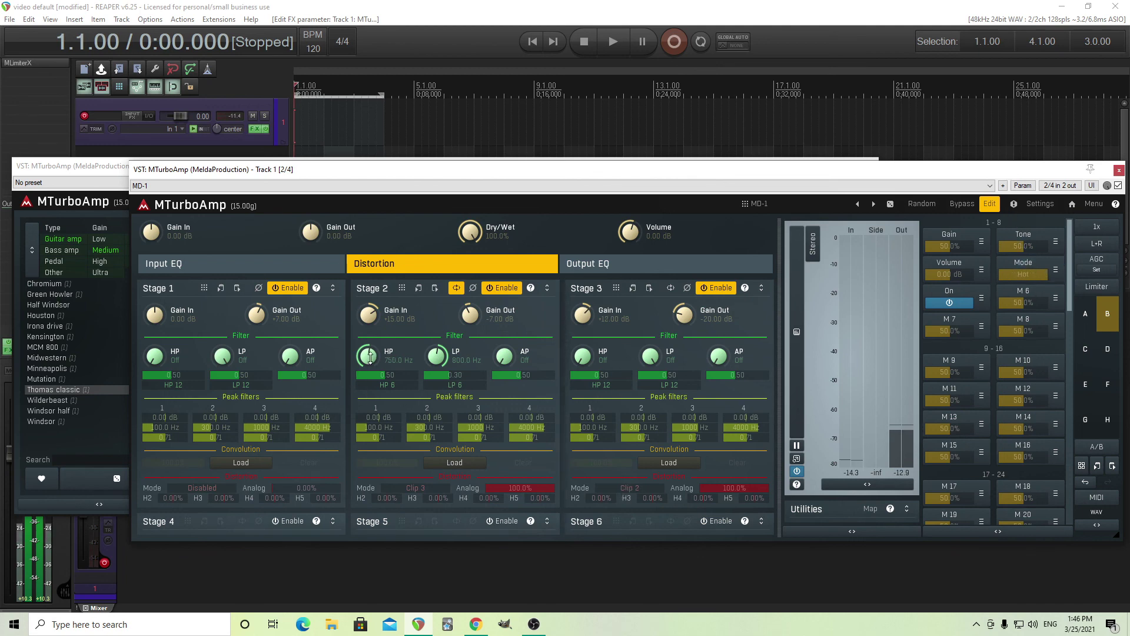
scroll(1027, 275, "down", 1)
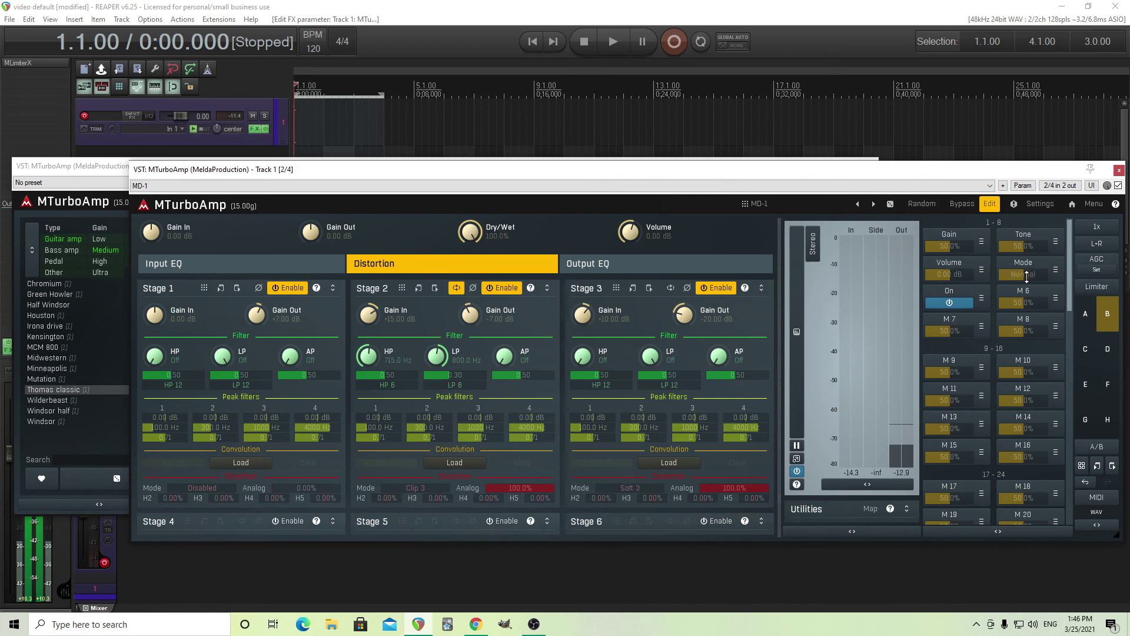
left_click(992, 204)
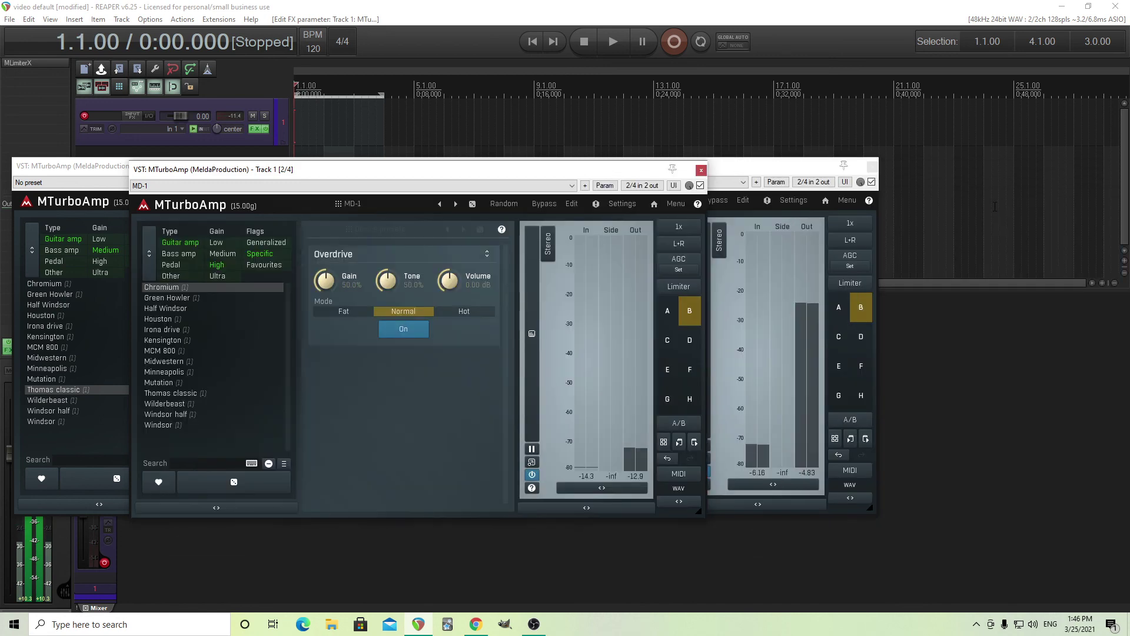